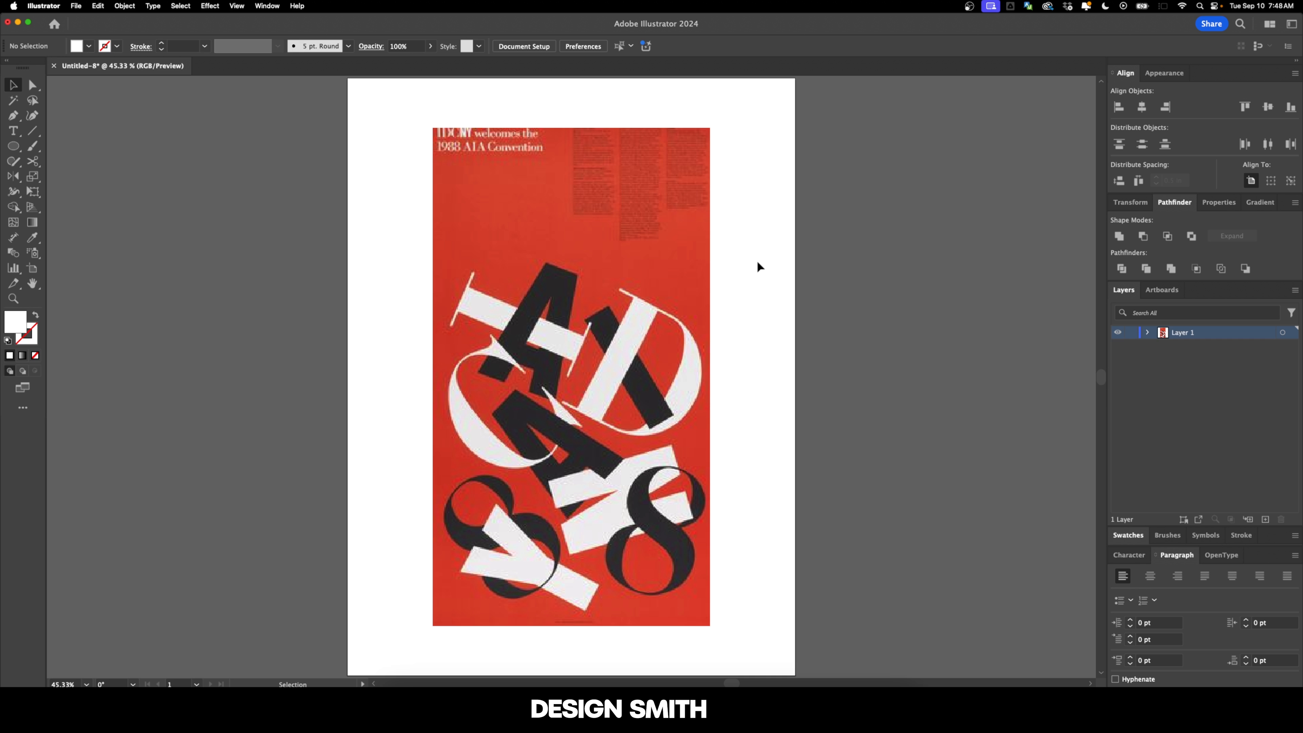
Step: Move the red reference poster image off the artboard so it sits beside it on the right
left_click_drag(758, 262, 698, 269)
left_click_drag(554, 301, 963, 295)
left_click_drag(827, 348, 714, 336)
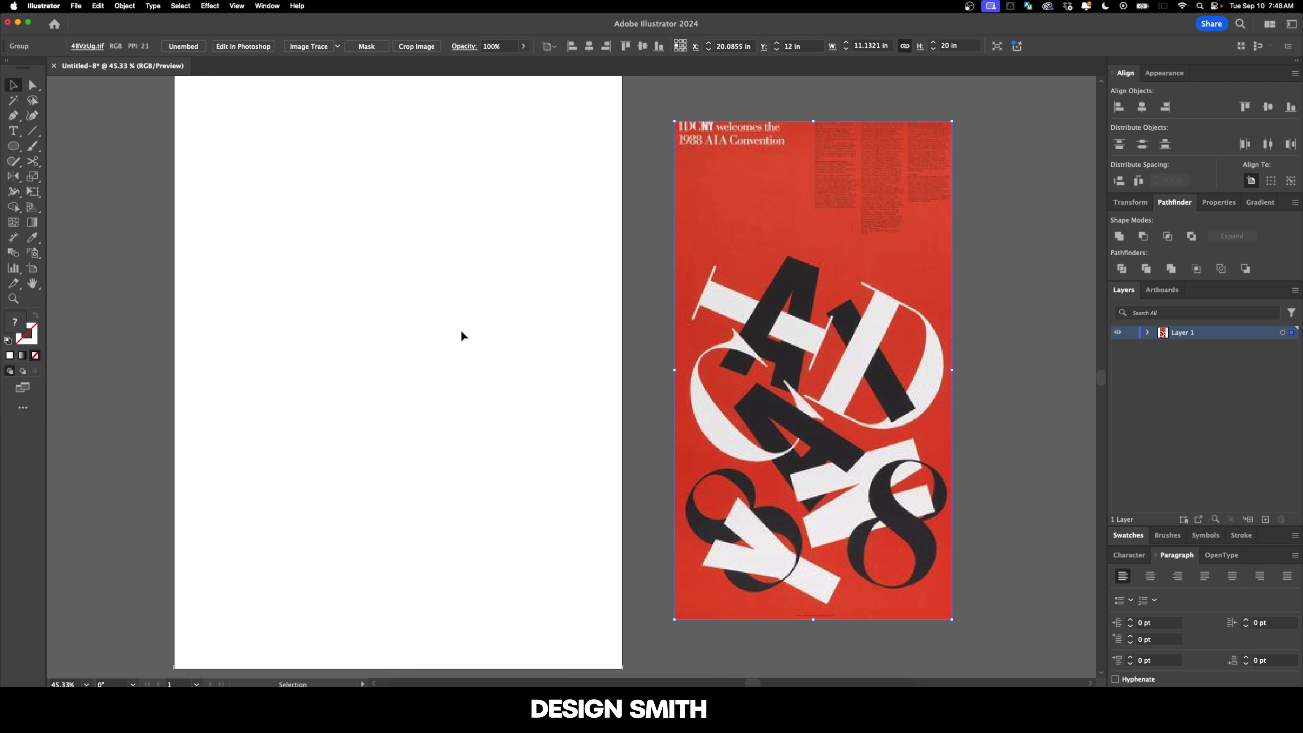
Step: Add the text ASTROBRITE on the artboard and enlarge it to about 137 pt
scroll(464, 337, "left", 4)
key("t")
left_click(391, 300)
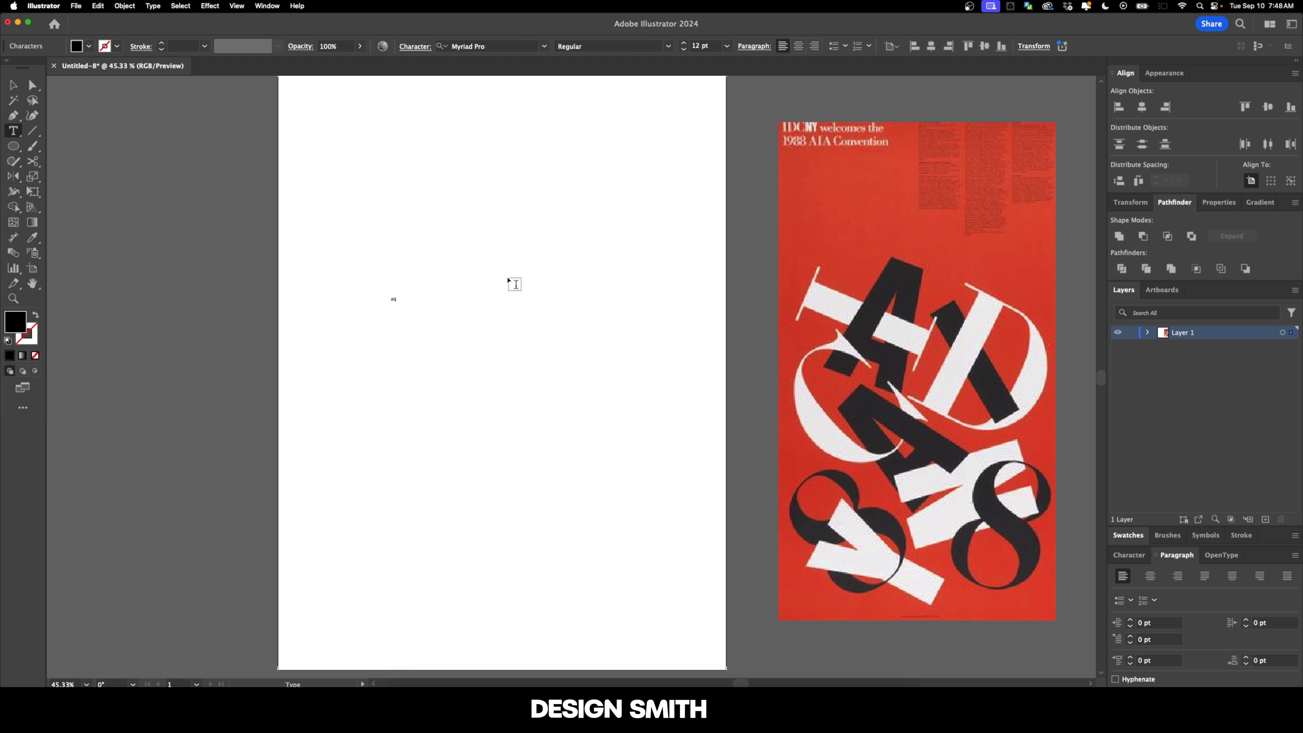
key("Escape")
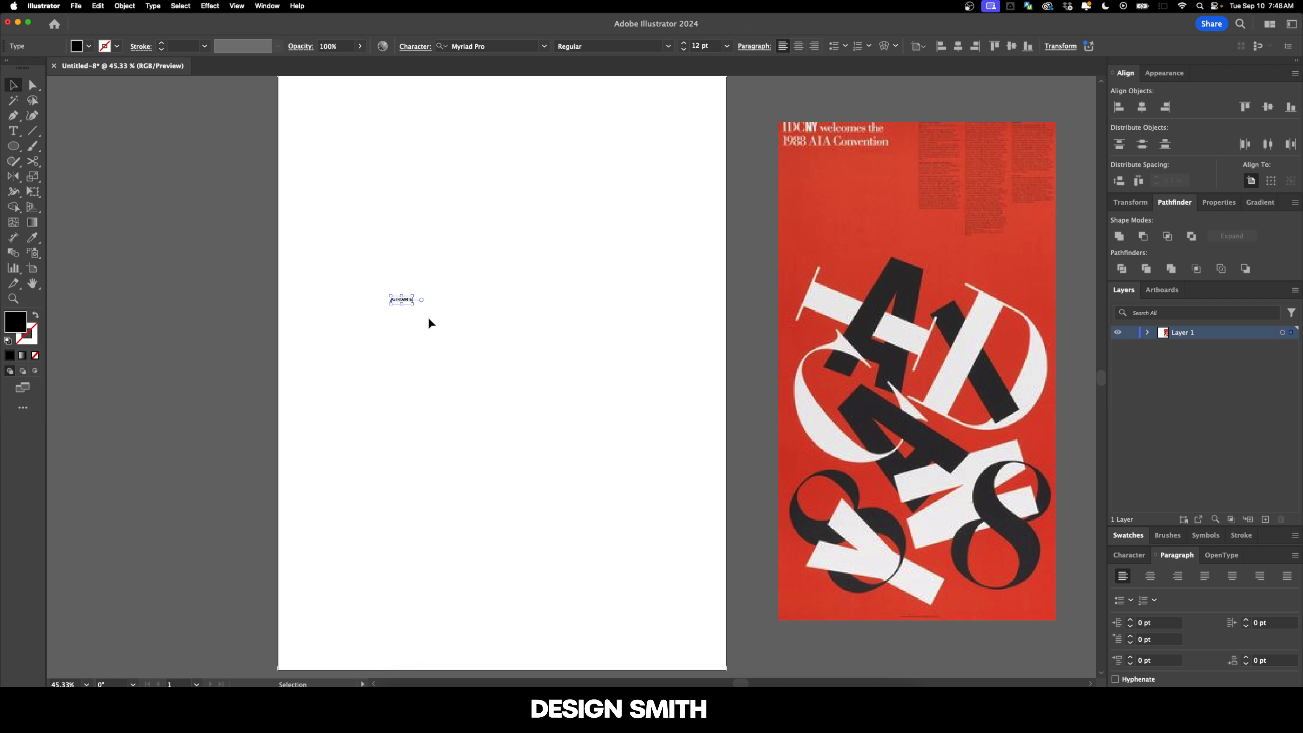
left_click_drag(417, 304, 611, 387)
Step: Set the ASTROBRITE text in Acumin Variable Concept ExtraCondensed UltraBlack
left_click(487, 46)
type("ACUMIN")
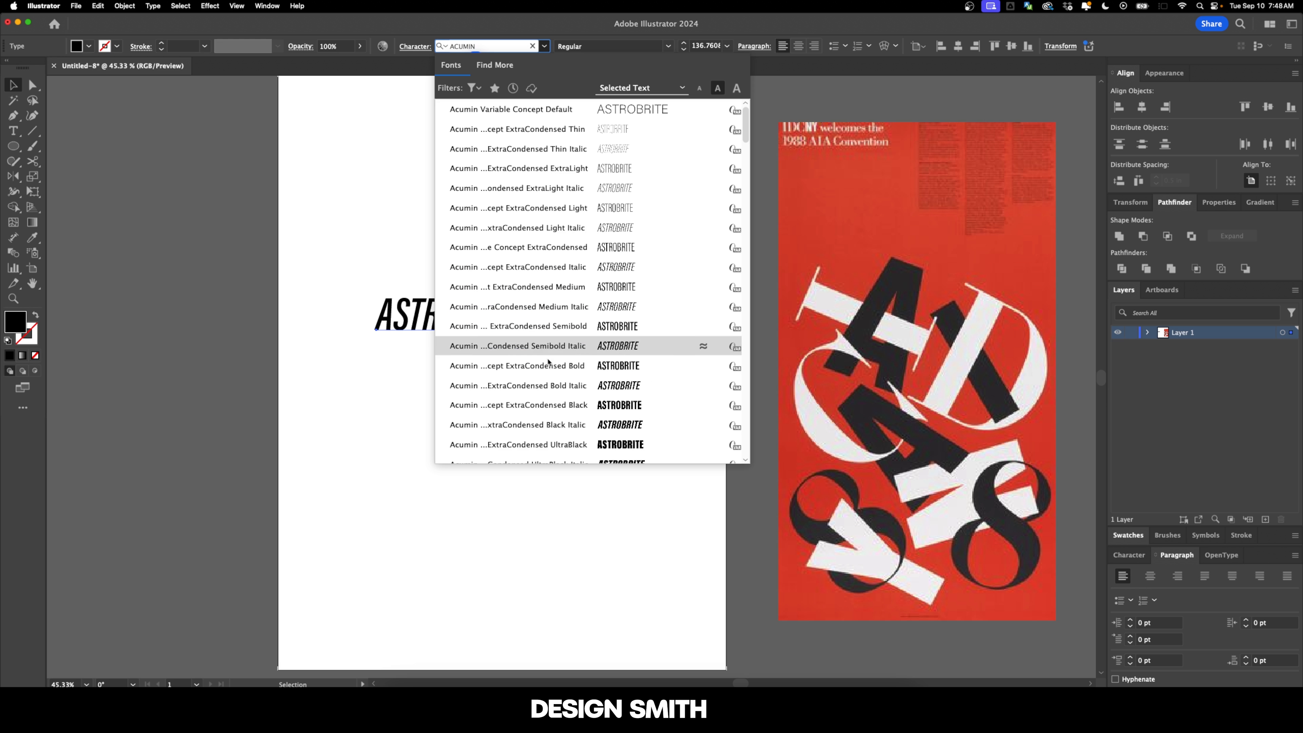
left_click(606, 286)
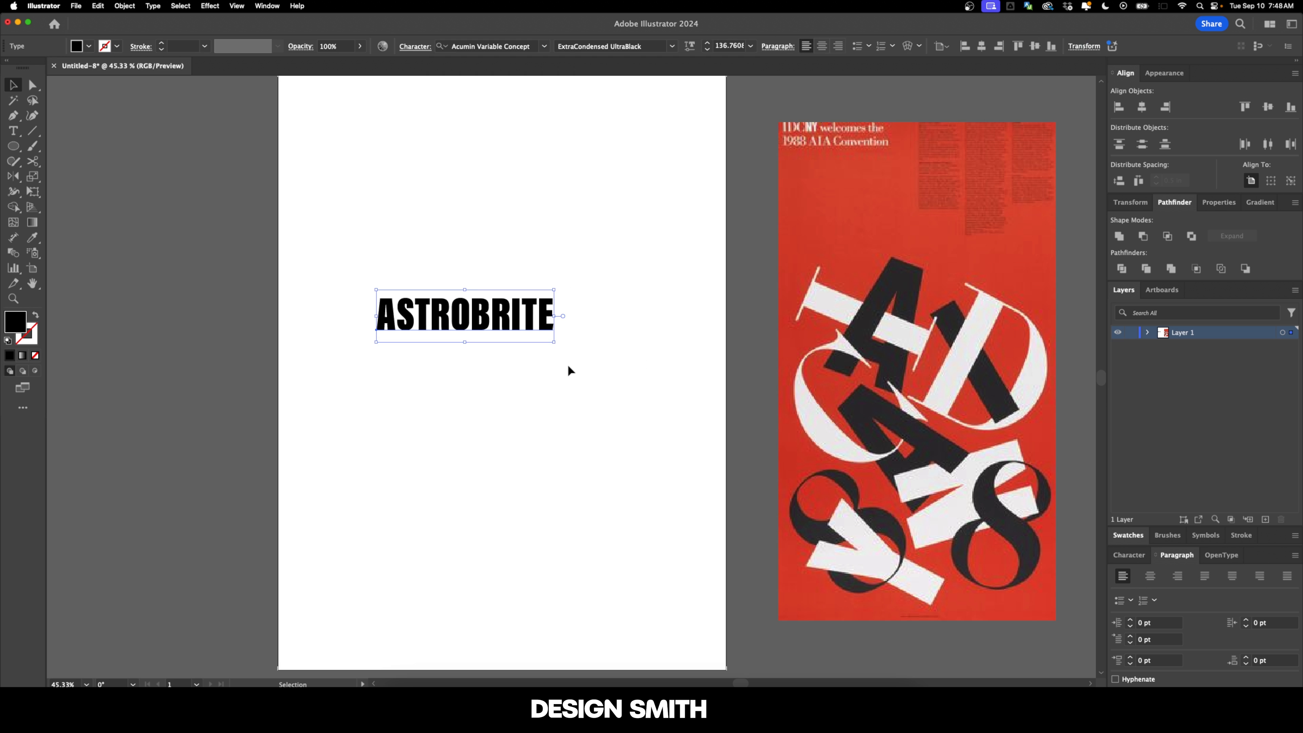
Step: Duplicate the ASTROBRITE text directly below the original and set the copy in Playfair Display Black
left_click_drag(509, 332, 510, 408, "alt")
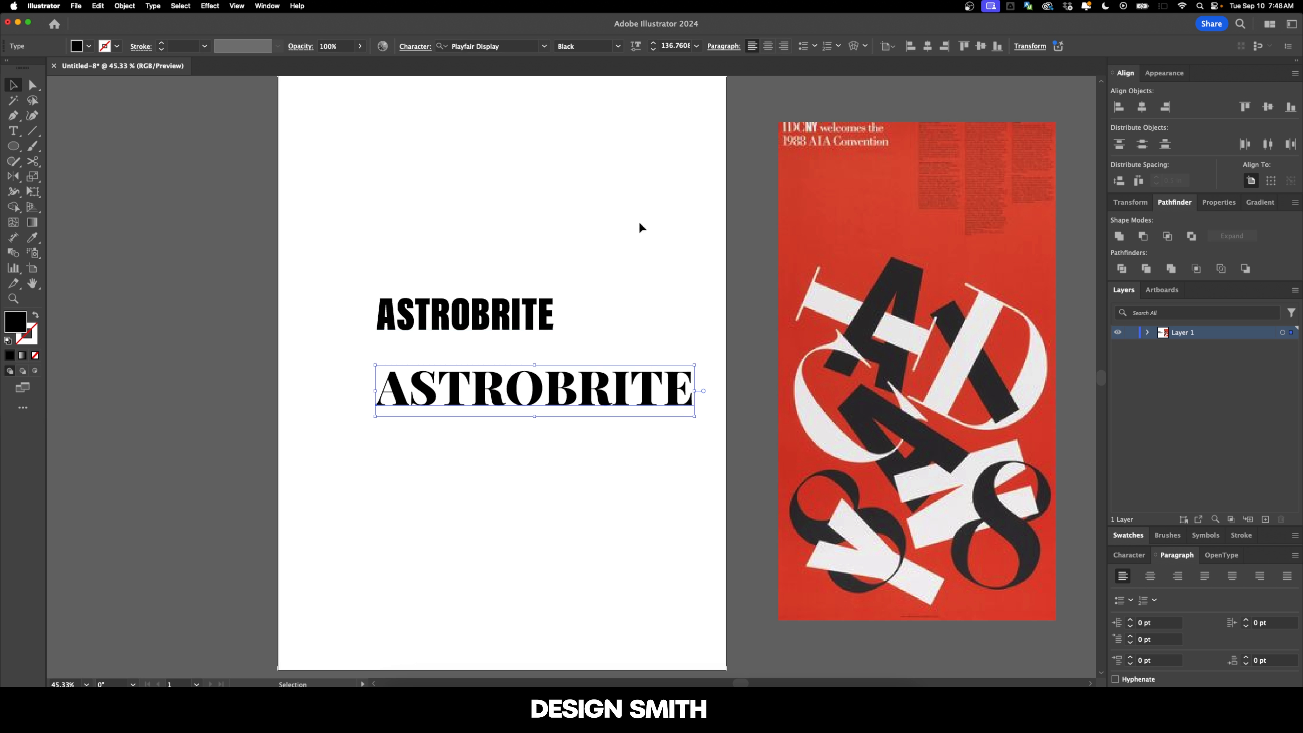
left_click(618, 47)
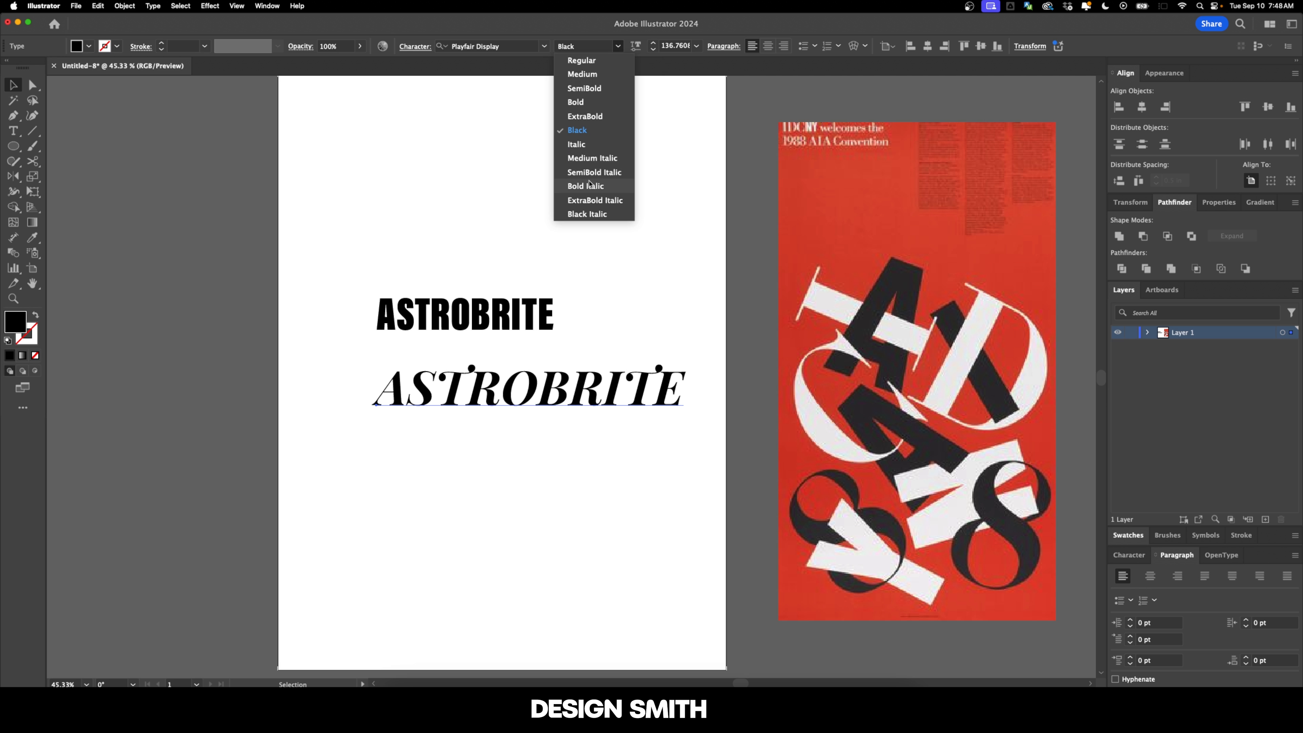
left_click(486, 176)
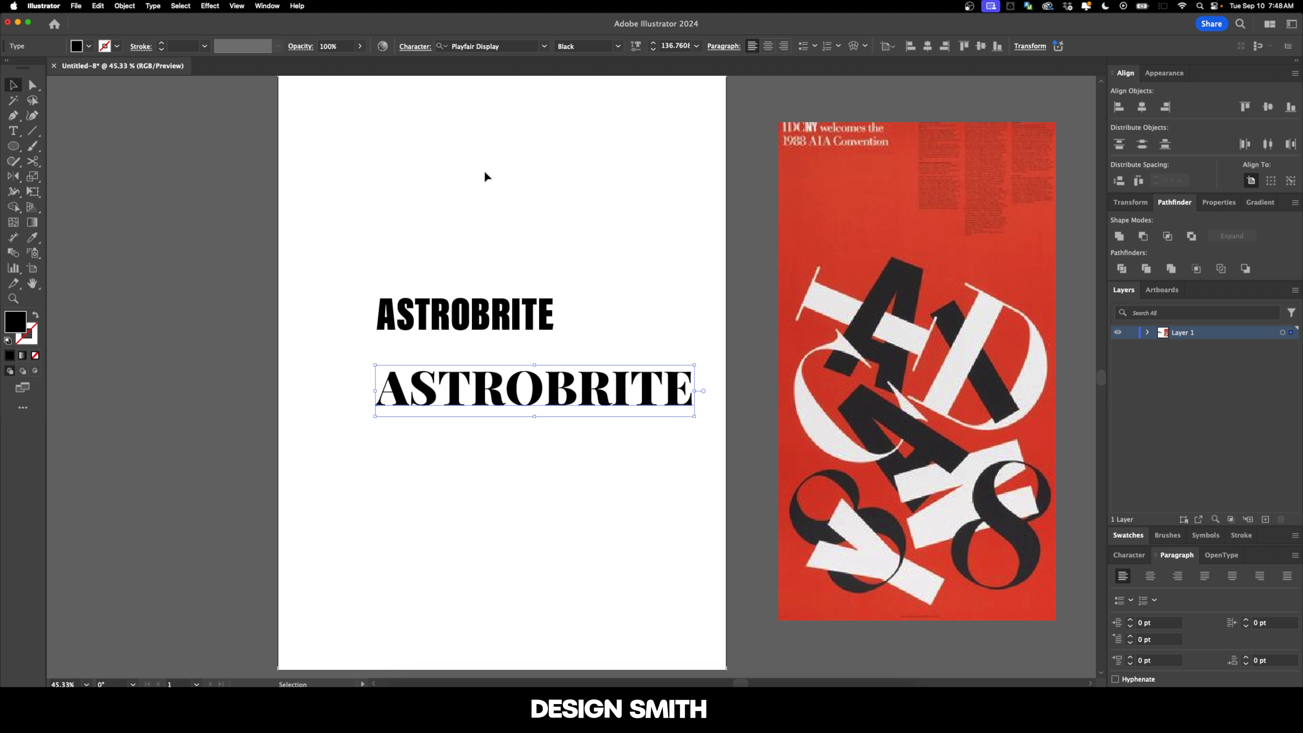
Step: Filter the fonts to serif, search for CONDEN and apply Chapman Black Condensed to the lower ASTROBRITE
left_click(545, 47)
left_click(473, 88)
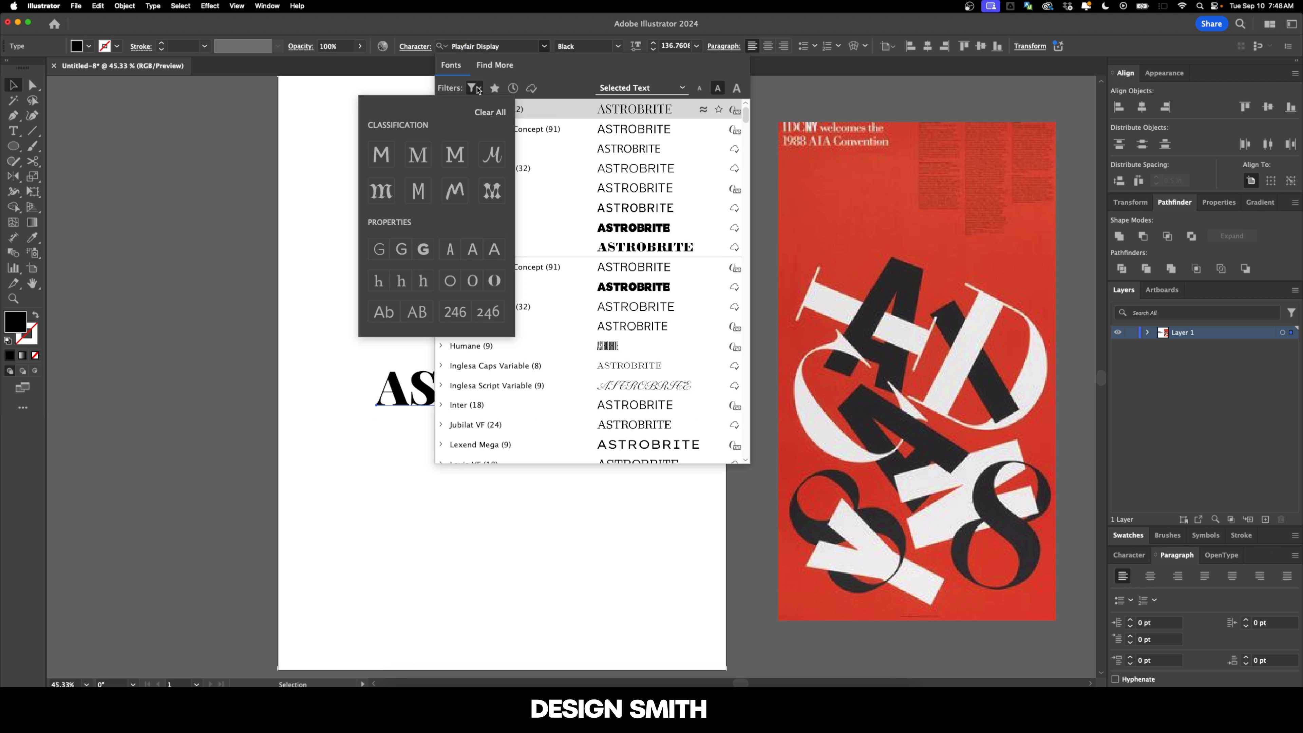
left_click(430, 149)
left_click(515, 53)
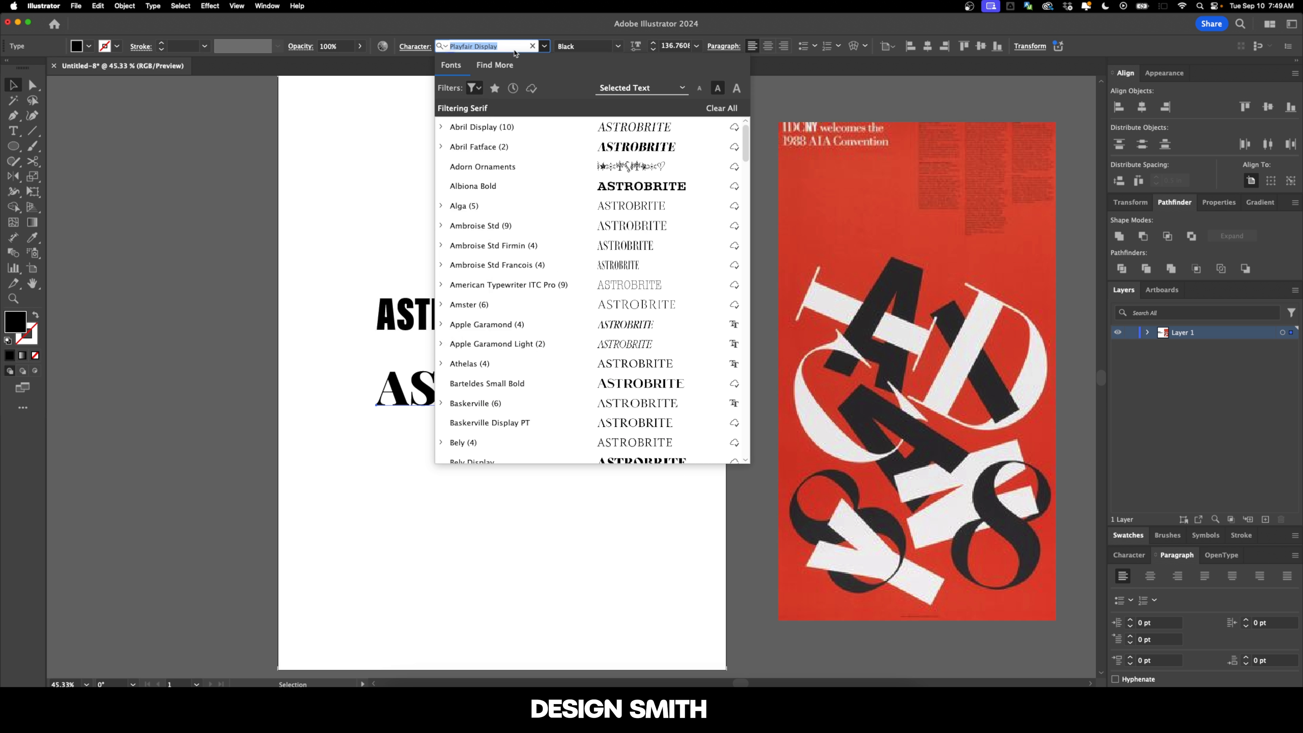
type("CONDEN")
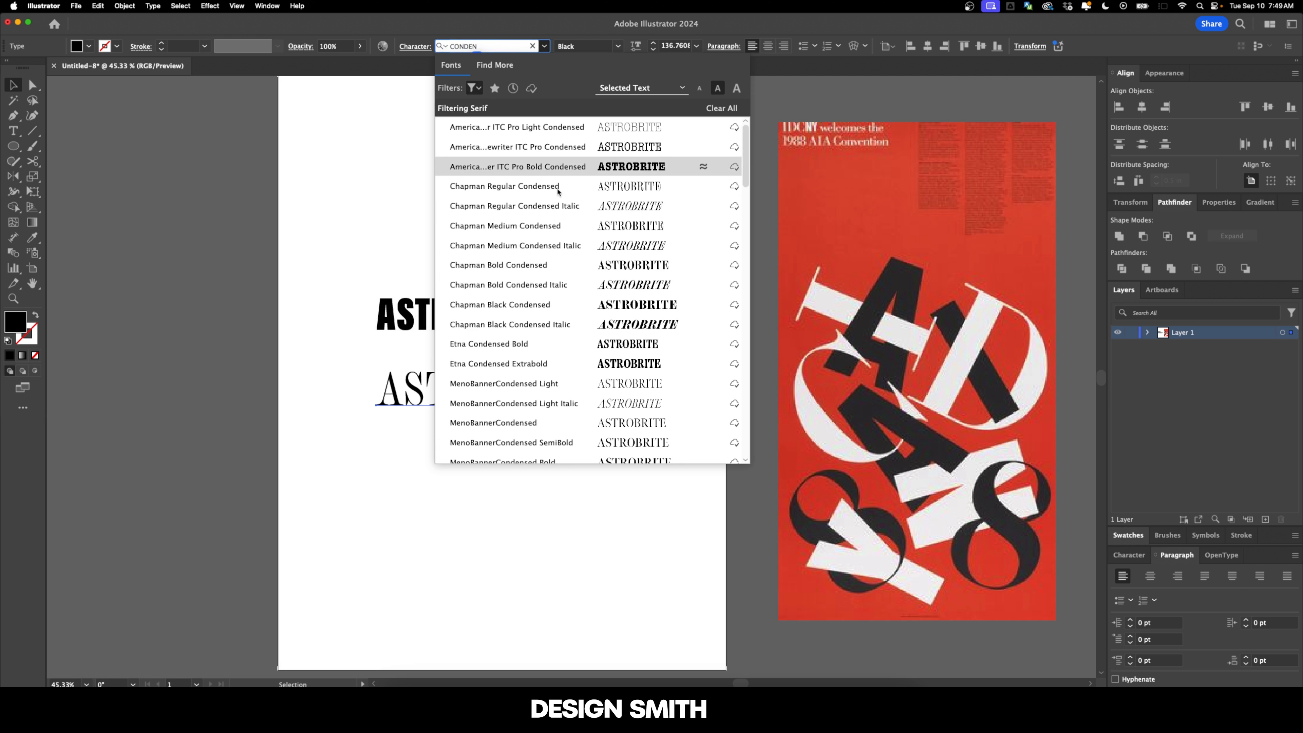
left_click(595, 305)
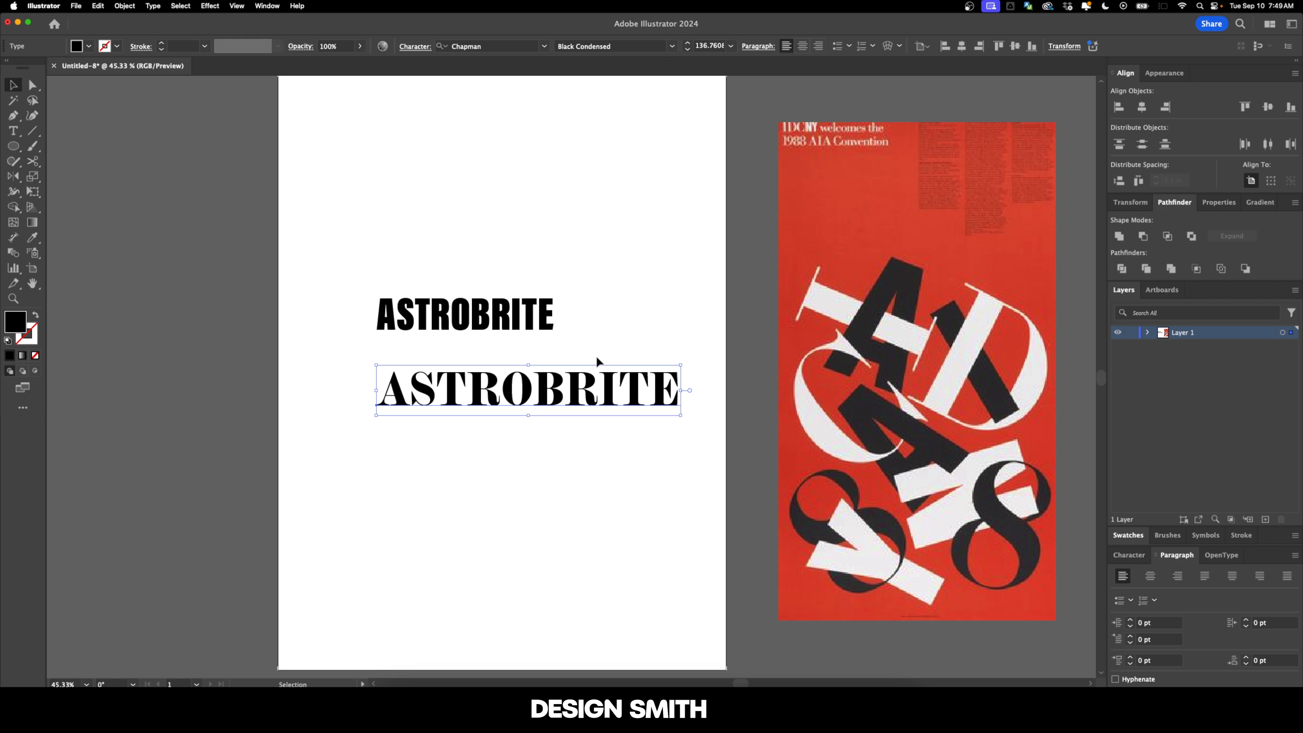
Step: Move the serif word up under the sans-serif one and enlarge the sans-serif word to about 226 pt, roughly matching widths
left_click_drag(556, 400, 528, 393)
left_click(567, 286)
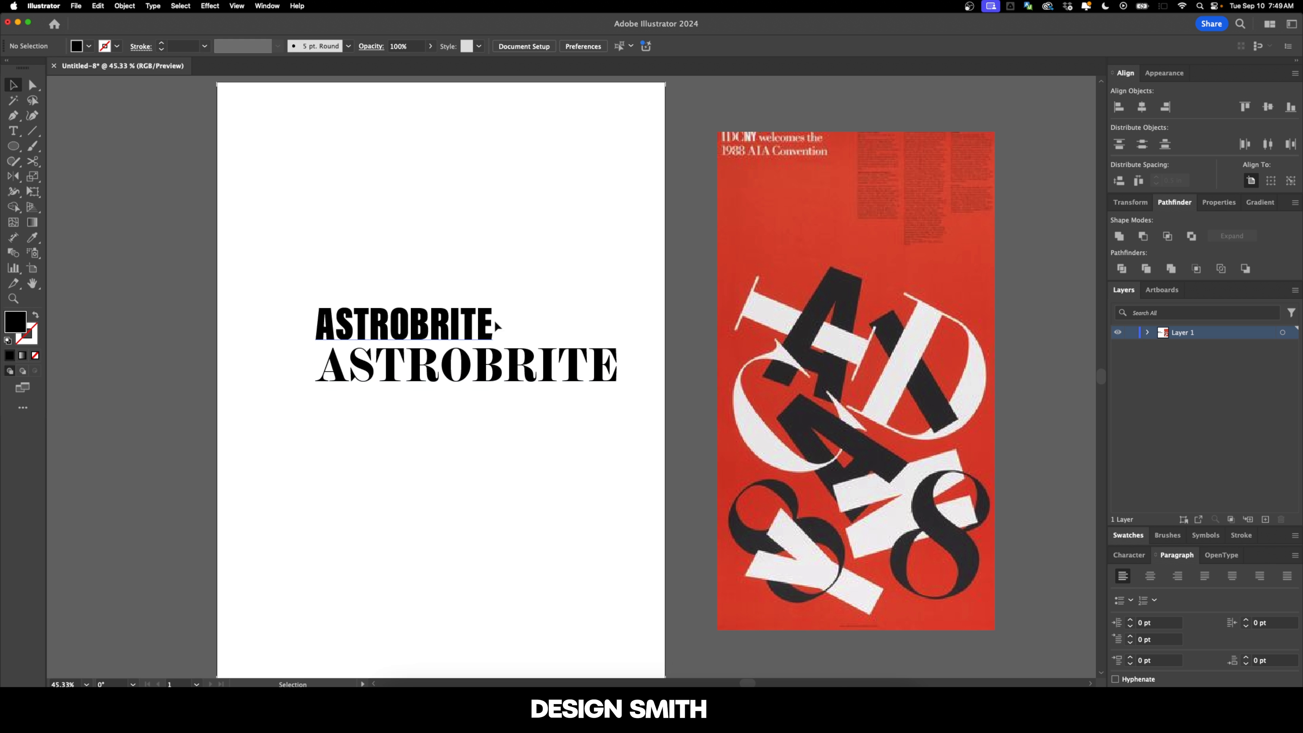
left_click_drag(496, 327, 736, 320)
left_click(384, 322)
scroll(384, 322, "up", 2)
mouse_move(599, 333)
left_mouse_down()
mouse_move(615, 390)
mouse_move(615, 336)
left_mouse_up()
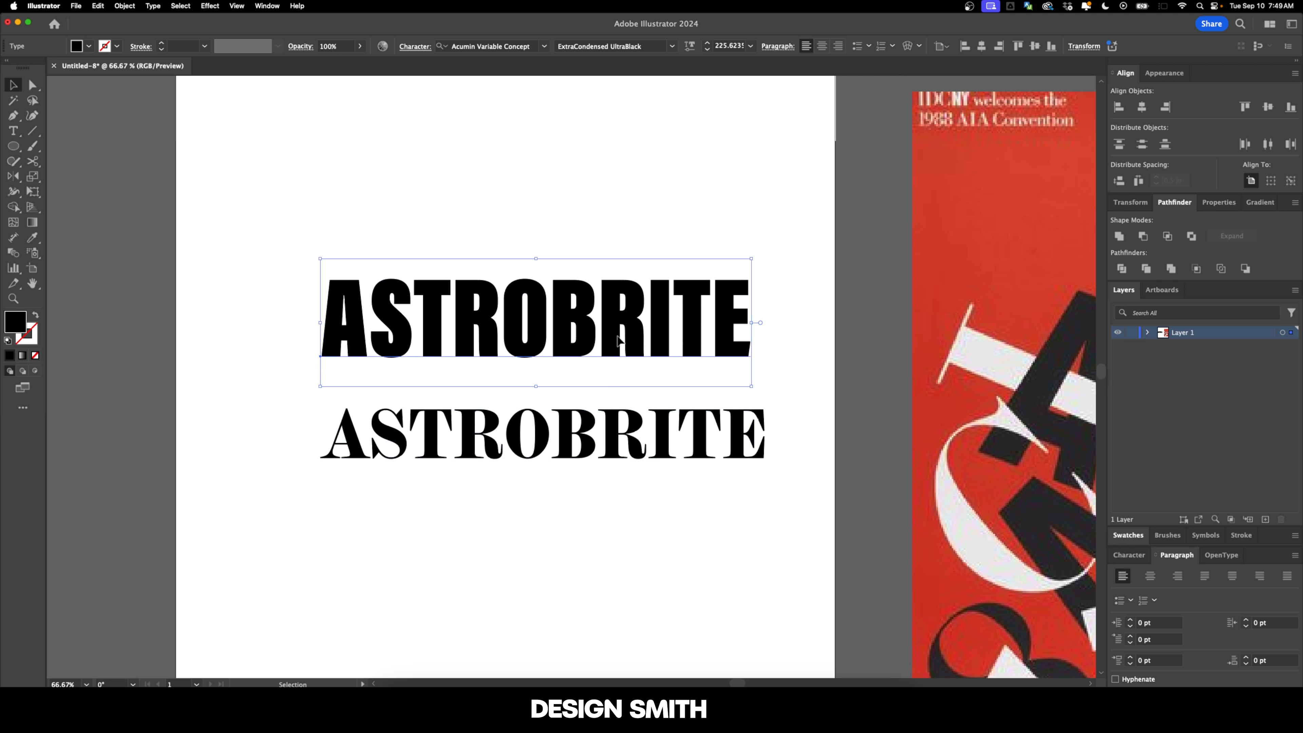
Step: Convert both ASTROBRITE words to outlines and ungroup them into separate letters
left_click(632, 434)
left_click_drag(692, 526, 530, 267)
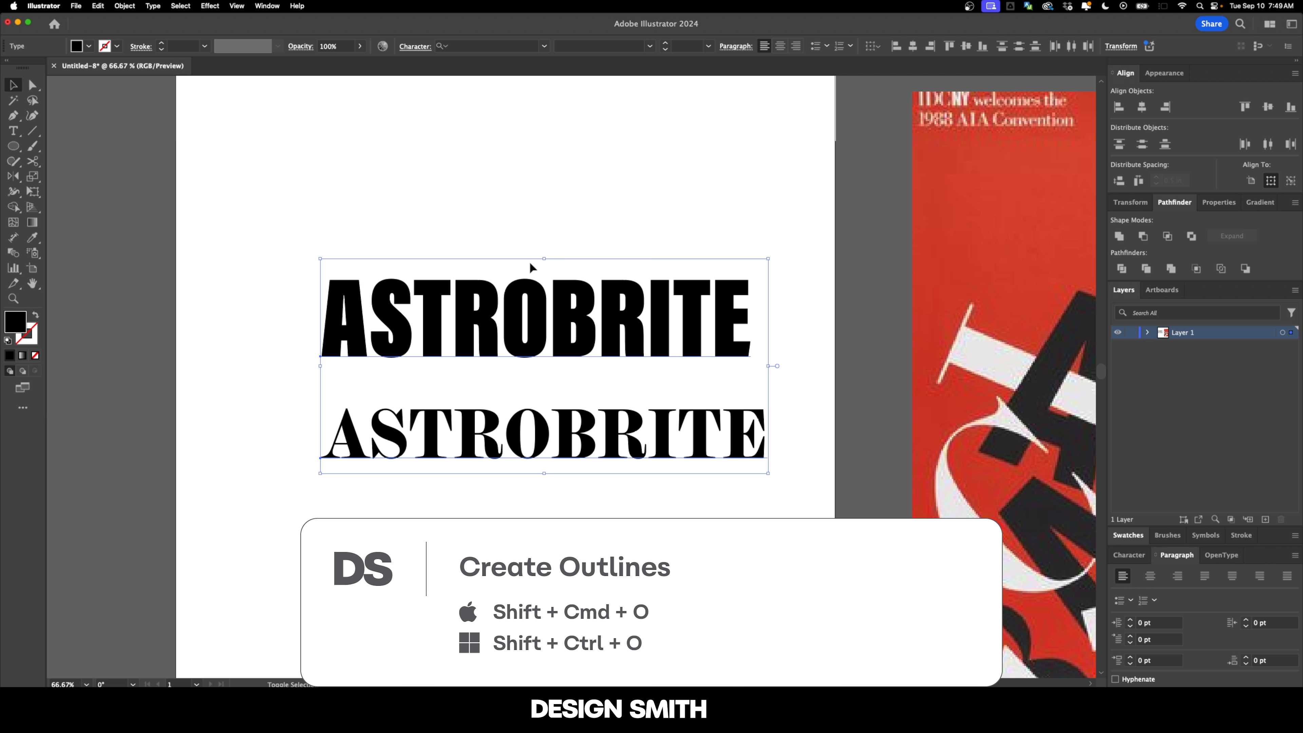
key("shift+super+o")
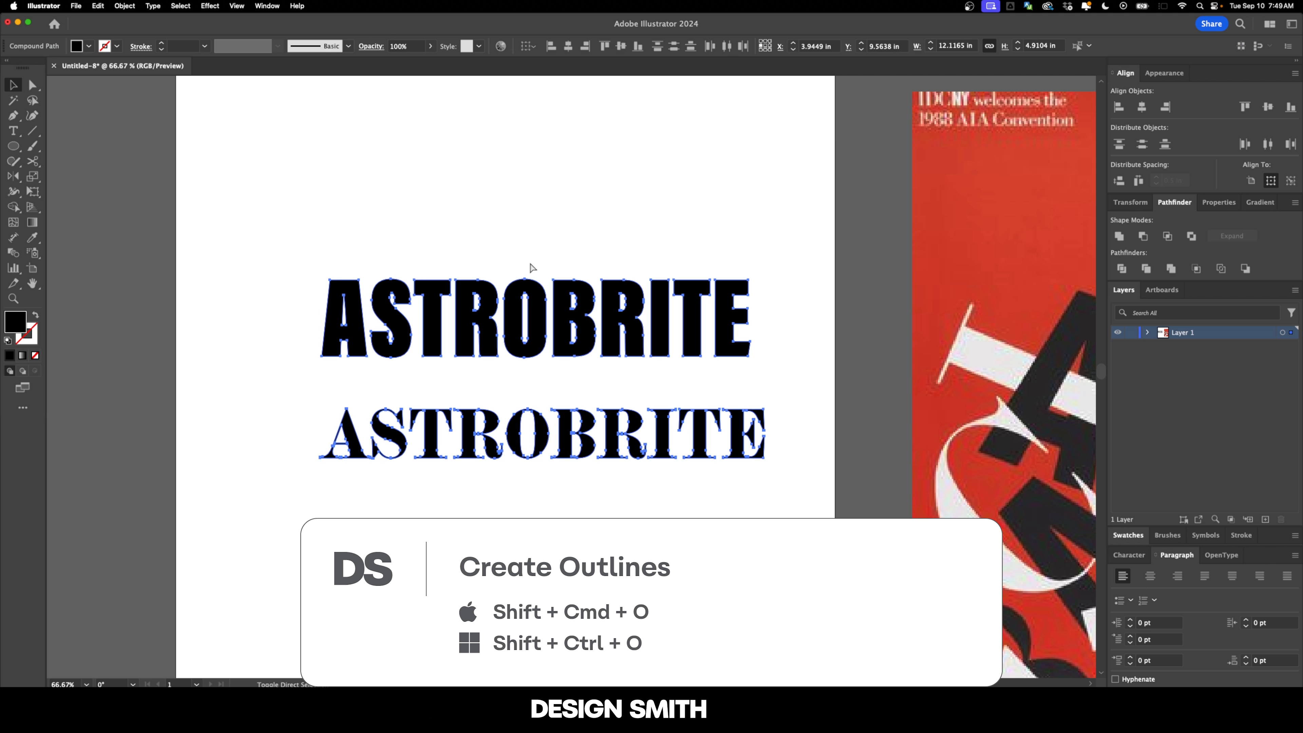
left_click(530, 264)
key("super+minus")
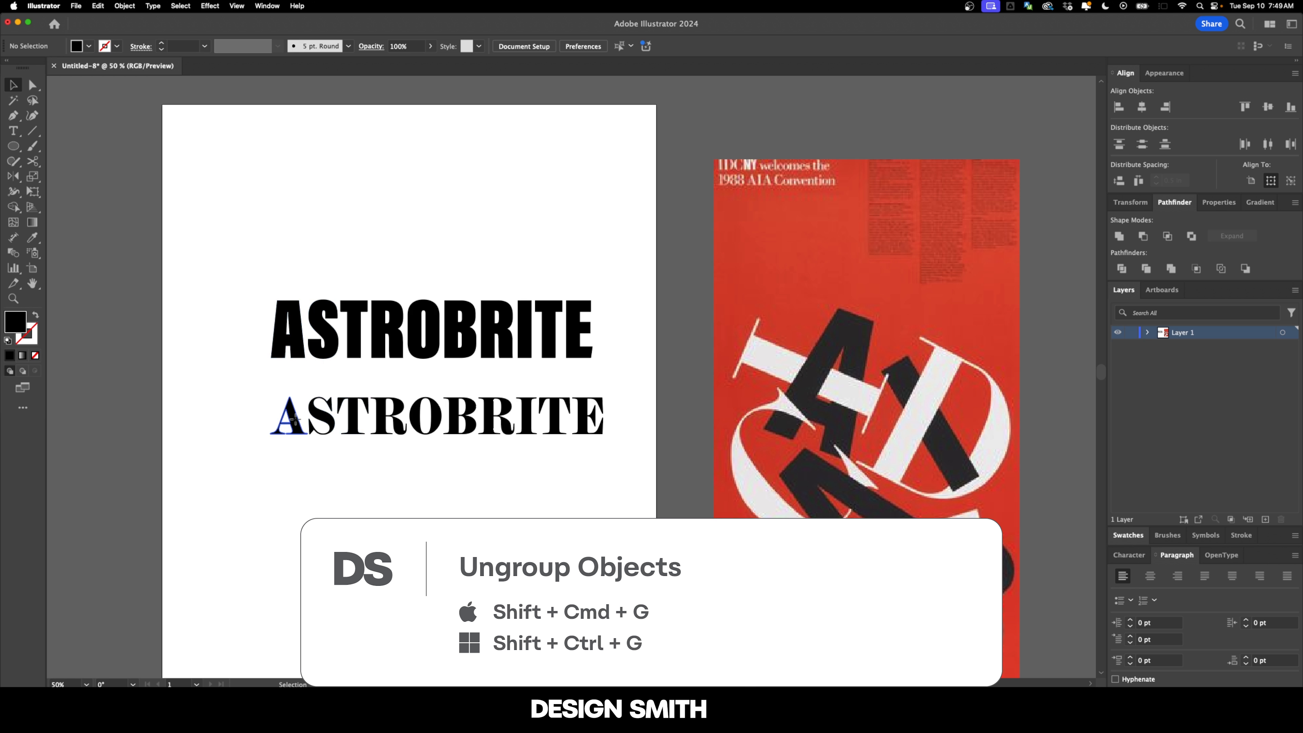
Step: Delete alternating letters, leaving A, T, O, R, T in the sans-serif row and S, R, B, I, E in the serif row
left_click(294, 420)
key("Delete")
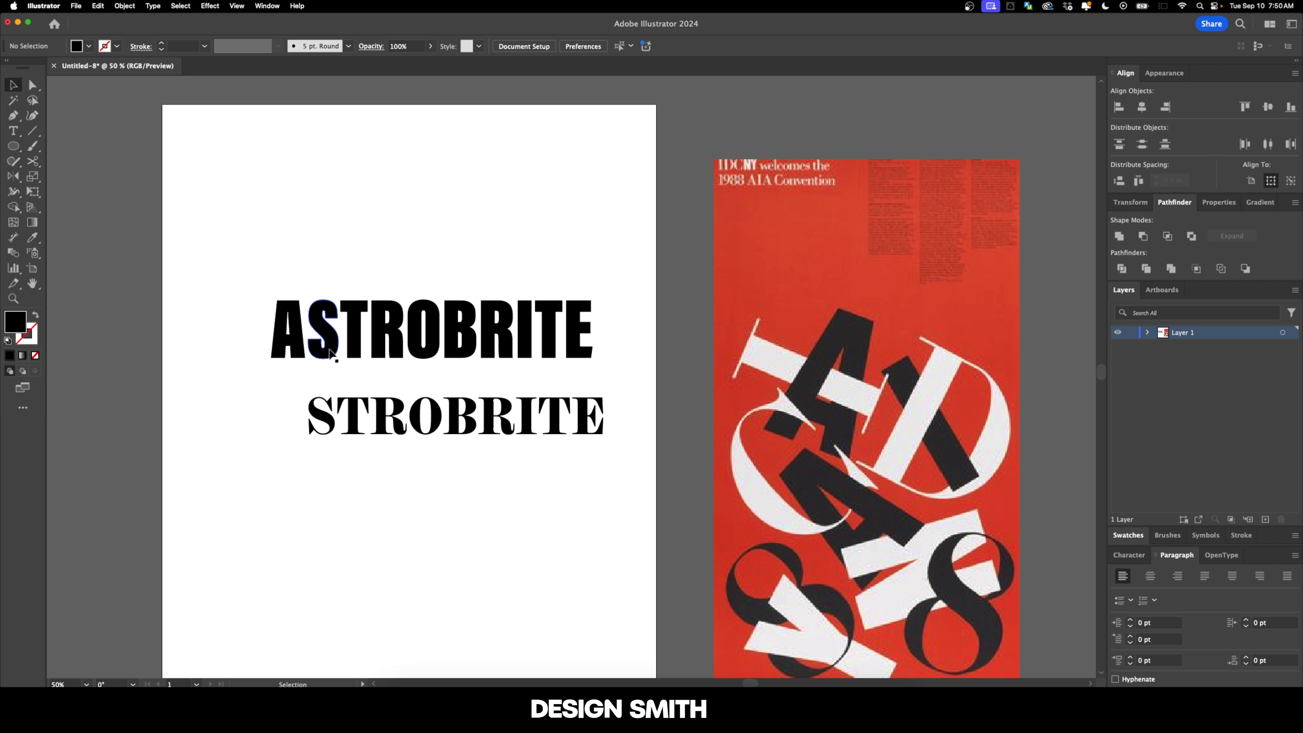
left_click(329, 350)
left_click(354, 411, "shift")
left_click(380, 341, "shift")
left_click(417, 411, "shift")
left_click(452, 341, "shift")
left_click(524, 341, "shift")
left_click(572, 344, "shift")
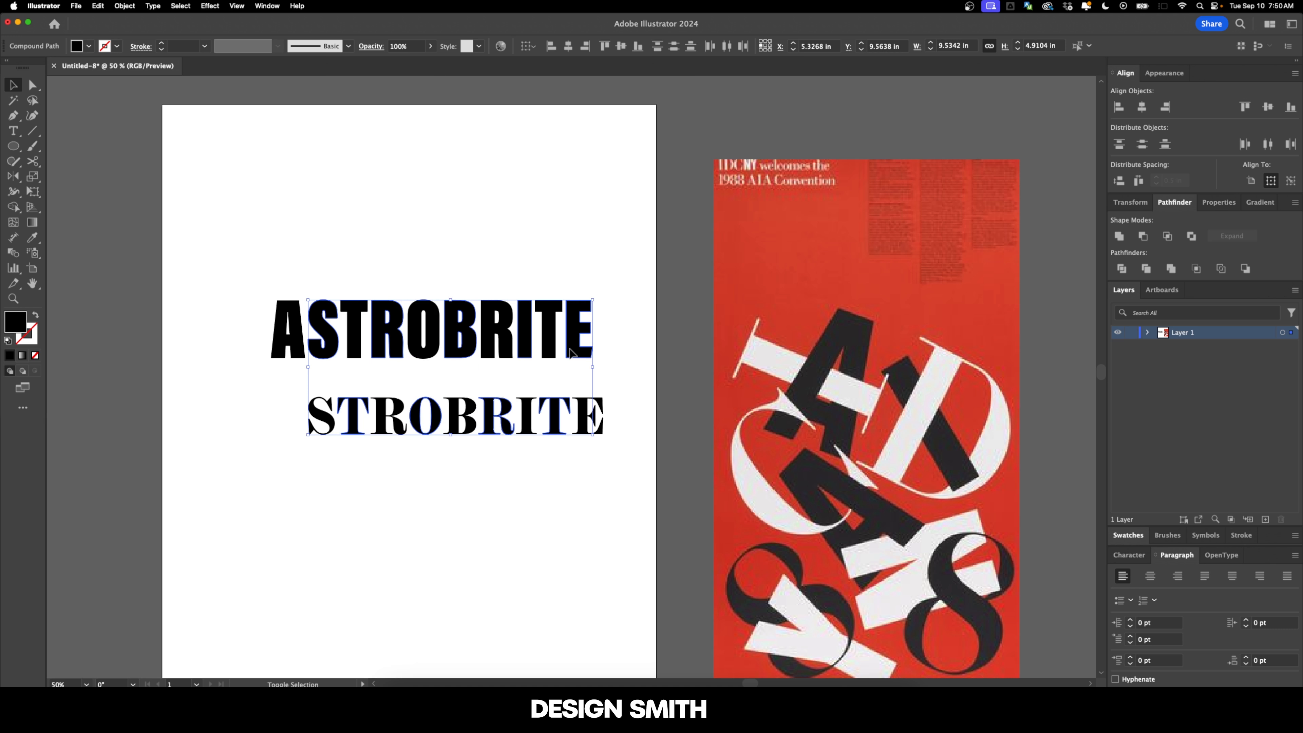
key("Delete")
Step: Align all remaining letters by their vertical centers, using the sans-serif A as the key object
left_click(410, 453)
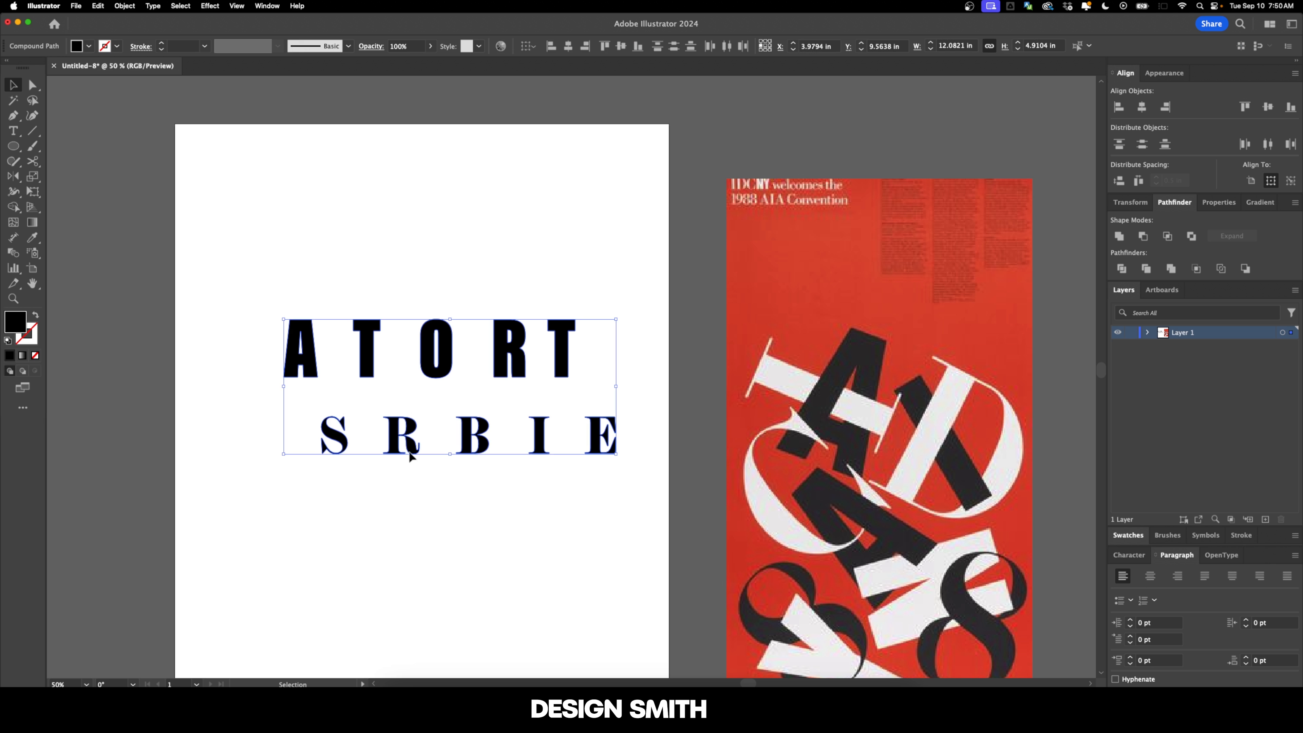
left_click(307, 365)
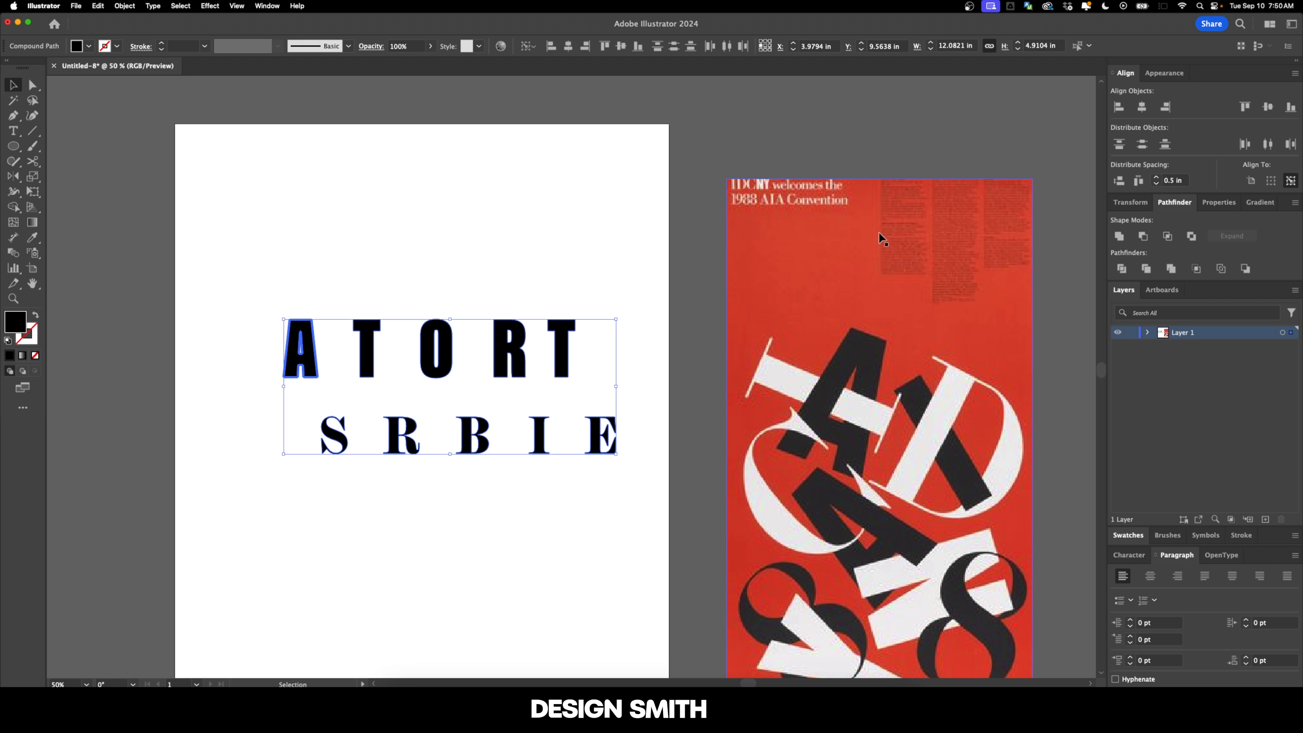
left_click(1268, 108)
left_click(479, 215)
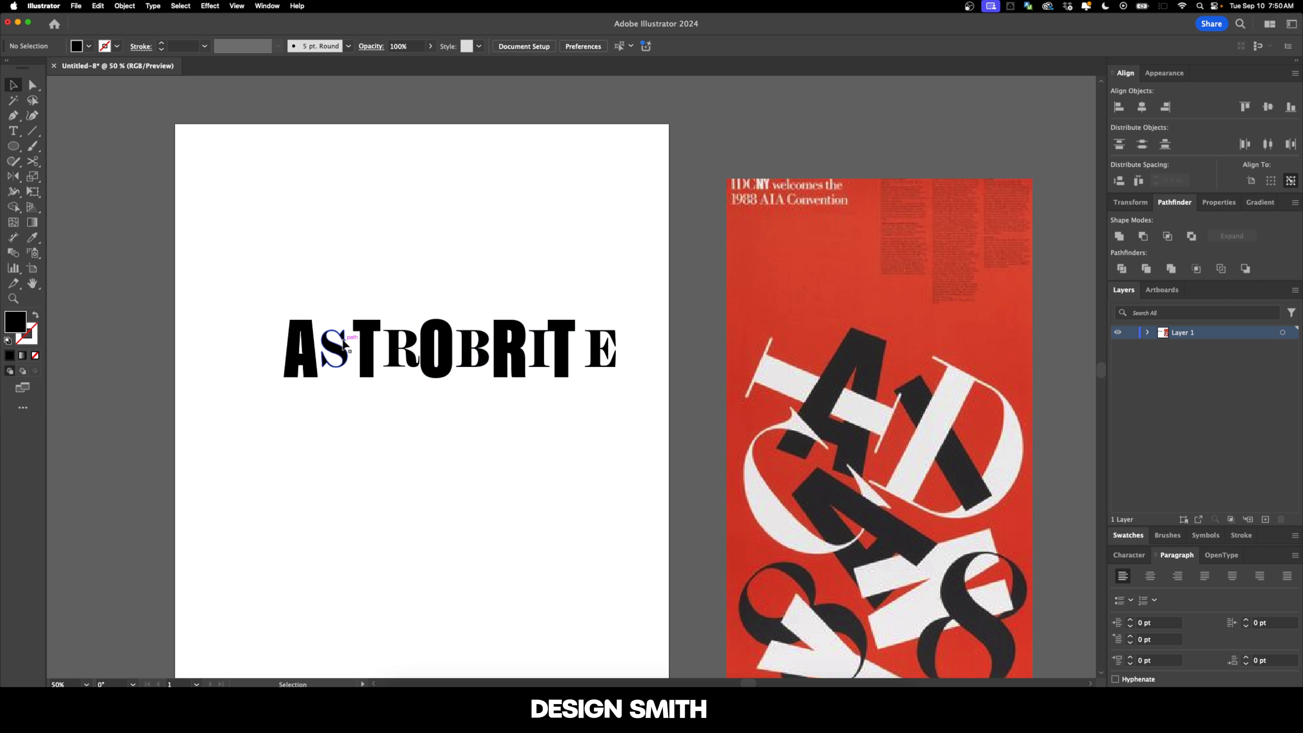
Step: Distribute all letters horizontally with 0.5 in spacing, using the A as the key object
scroll(341, 341, "up", 1)
left_click(334, 328)
left_click_drag(211, 282, 718, 434)
left_click(287, 342)
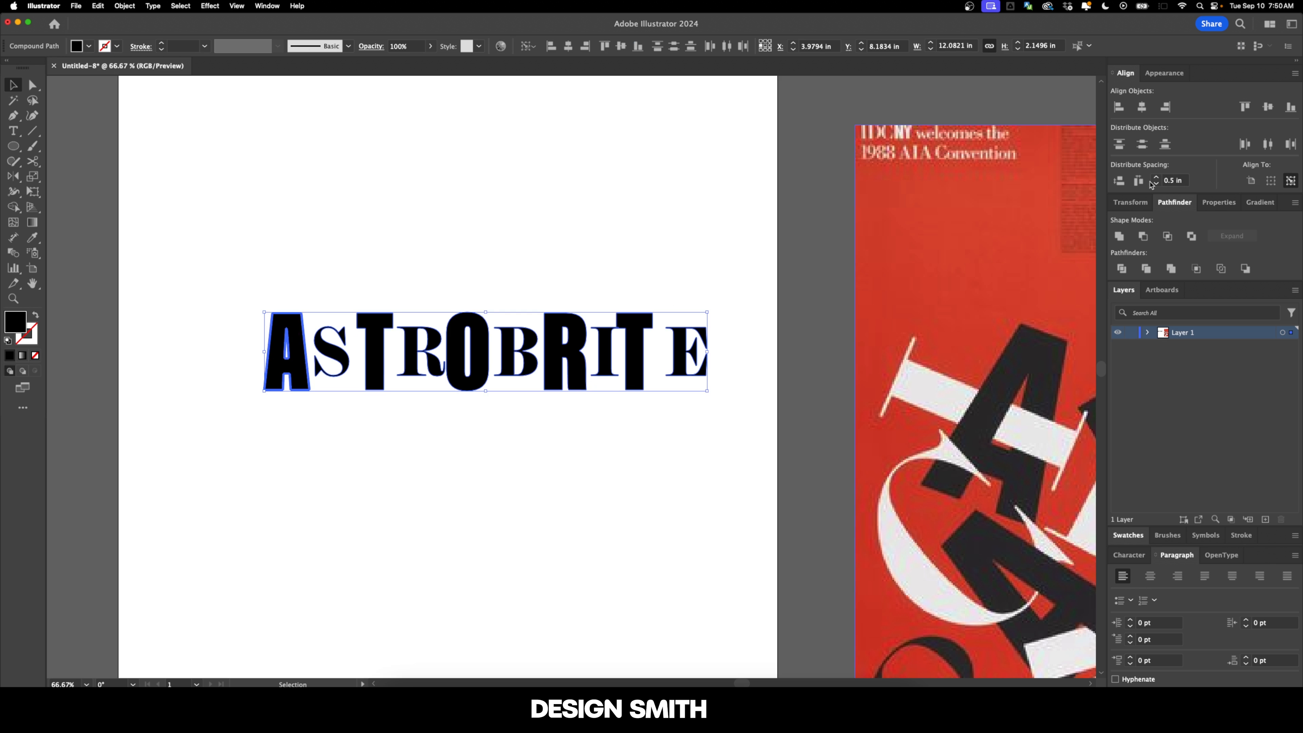
left_click(1136, 182)
Step: Move the whole row of letters left so it sits roughly centered across the artboard
left_click(416, 281)
left_click_drag(417, 281, 507, 294)
left_click_drag(328, 287, 923, 416)
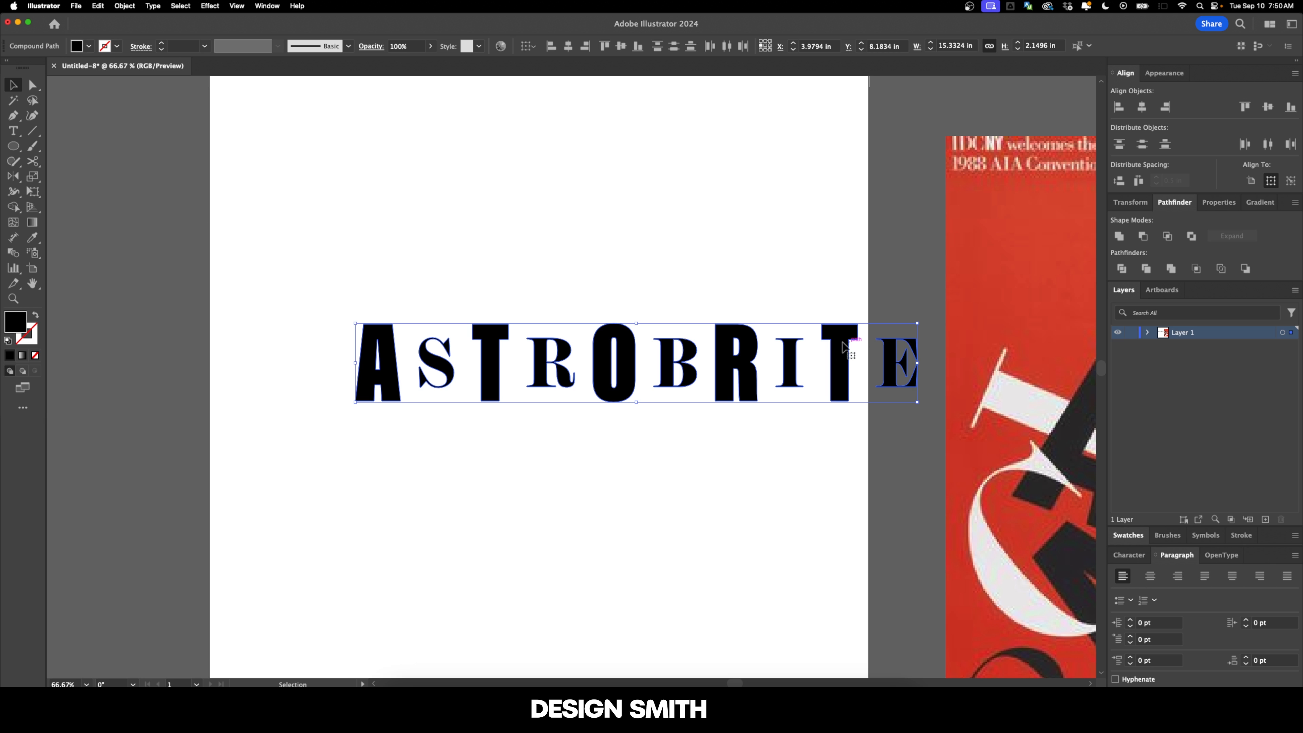
left_click_drag(836, 347, 743, 346)
left_click(413, 259)
Step: Enlarge the serif letters S, R, B, I and E from their centers to match the height of the sans-serif letters
left_click(344, 360)
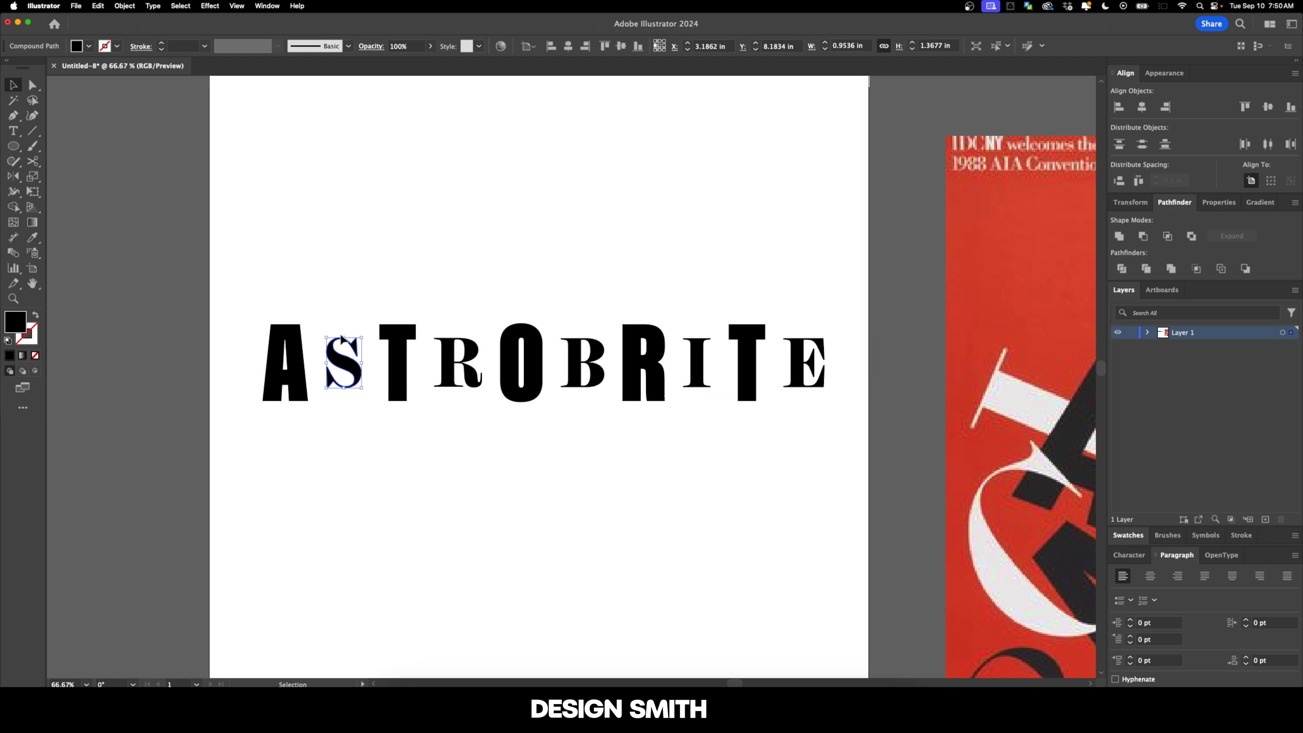
left_click_drag(344, 336, 345, 322)
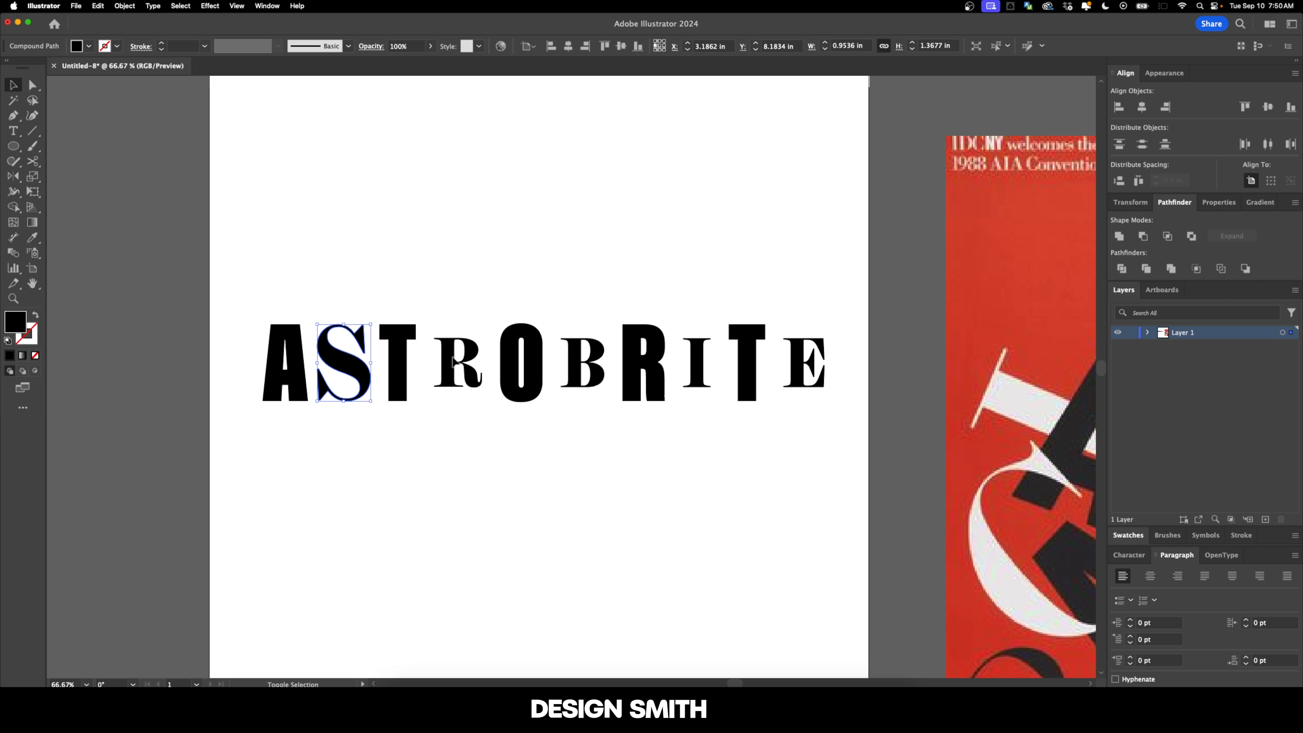
left_click(464, 350)
left_click_drag(458, 337, 456, 324)
left_click(584, 360)
left_click_drag(582, 338, 584, 323)
left_click(698, 359)
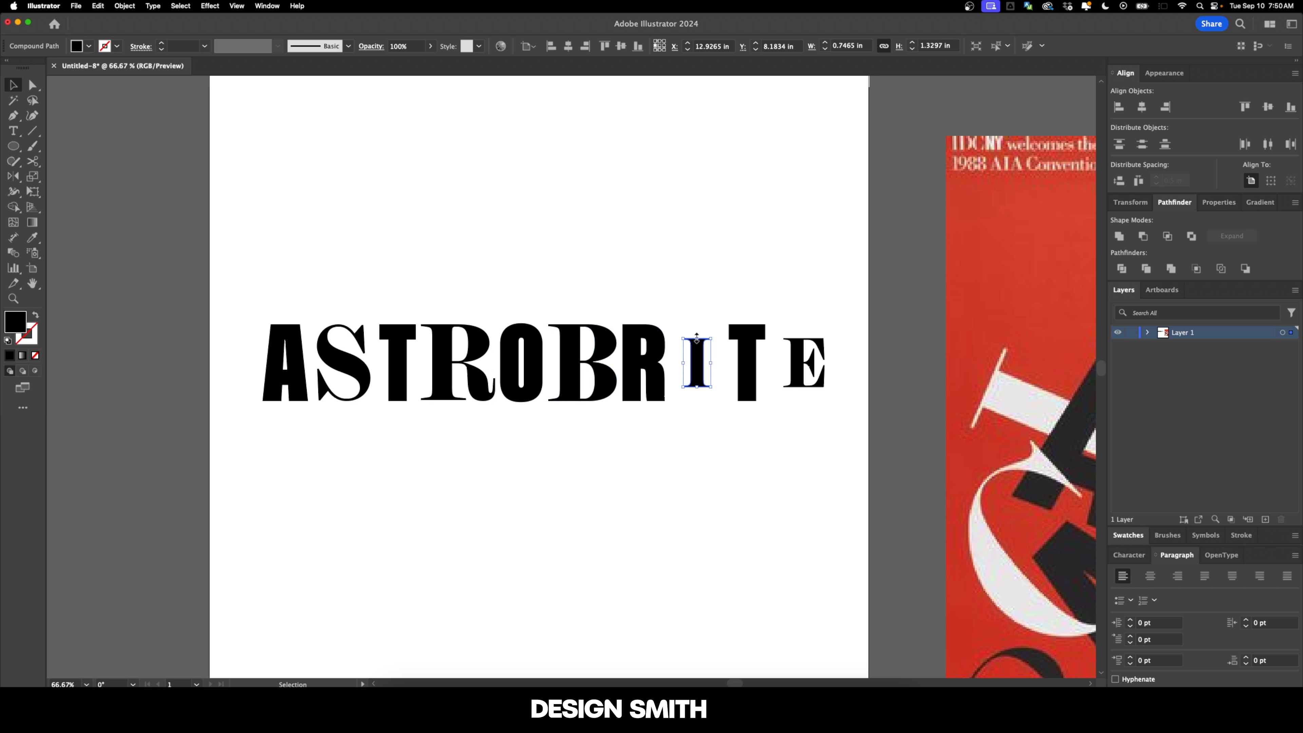
left_click_drag(698, 338, 707, 327)
left_click(791, 292)
scroll(791, 291, "right", 5)
left_click(726, 373)
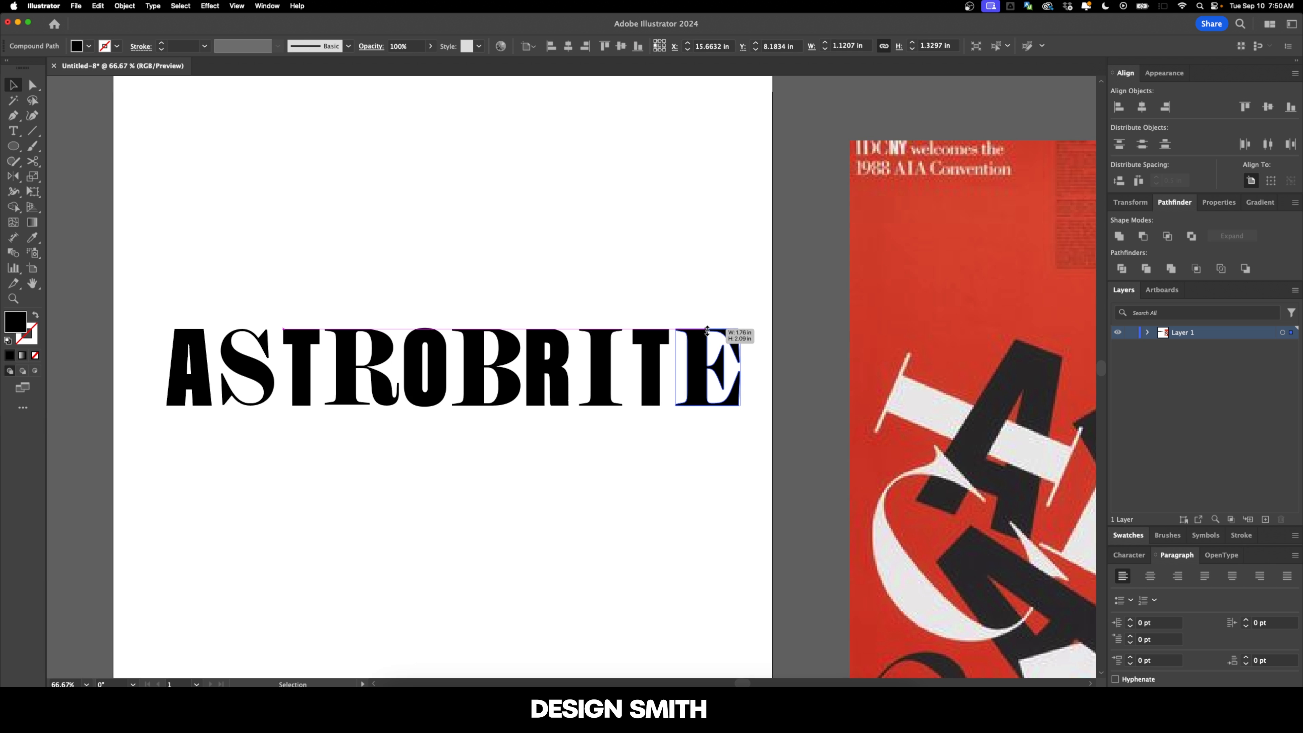
left_click(633, 290)
Step: Move the A below the row of letters, enlarge it to about 4.5 in high and rotate it counterclockwise
scroll(621, 292, "left", 3)
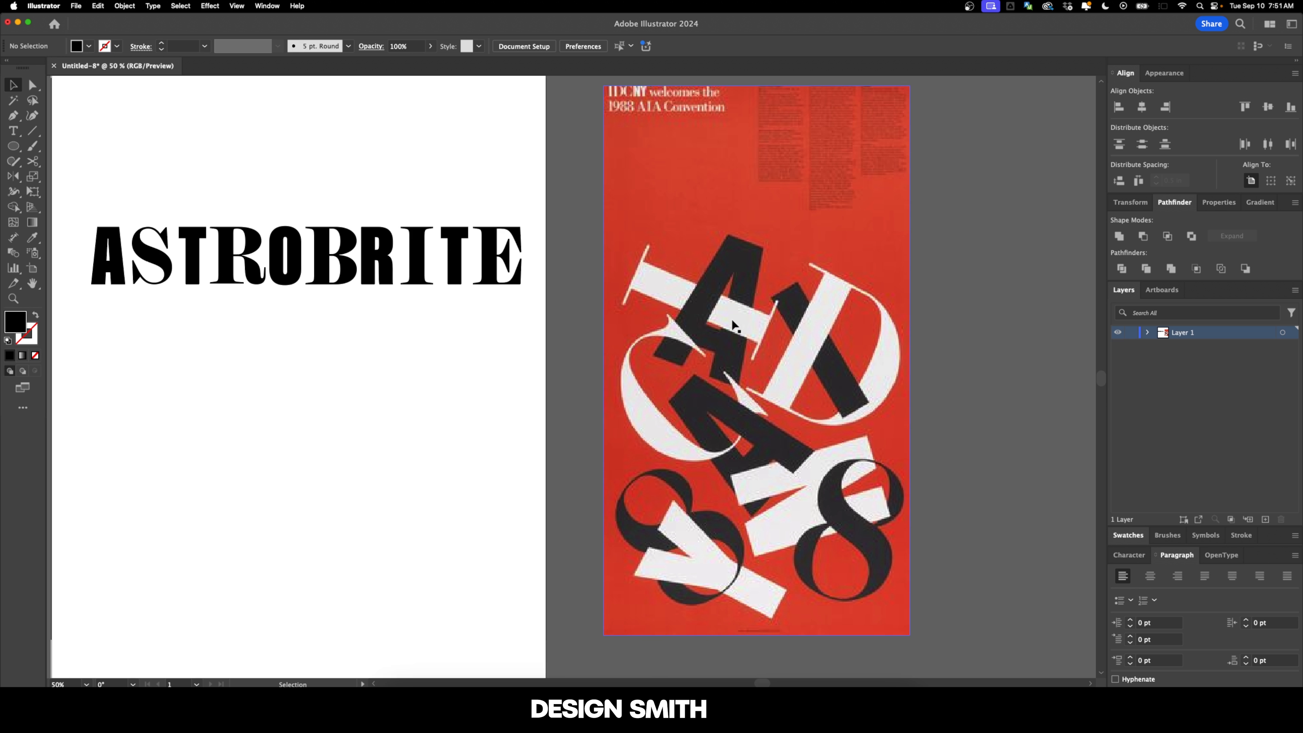
scroll(732, 330, "left", 3)
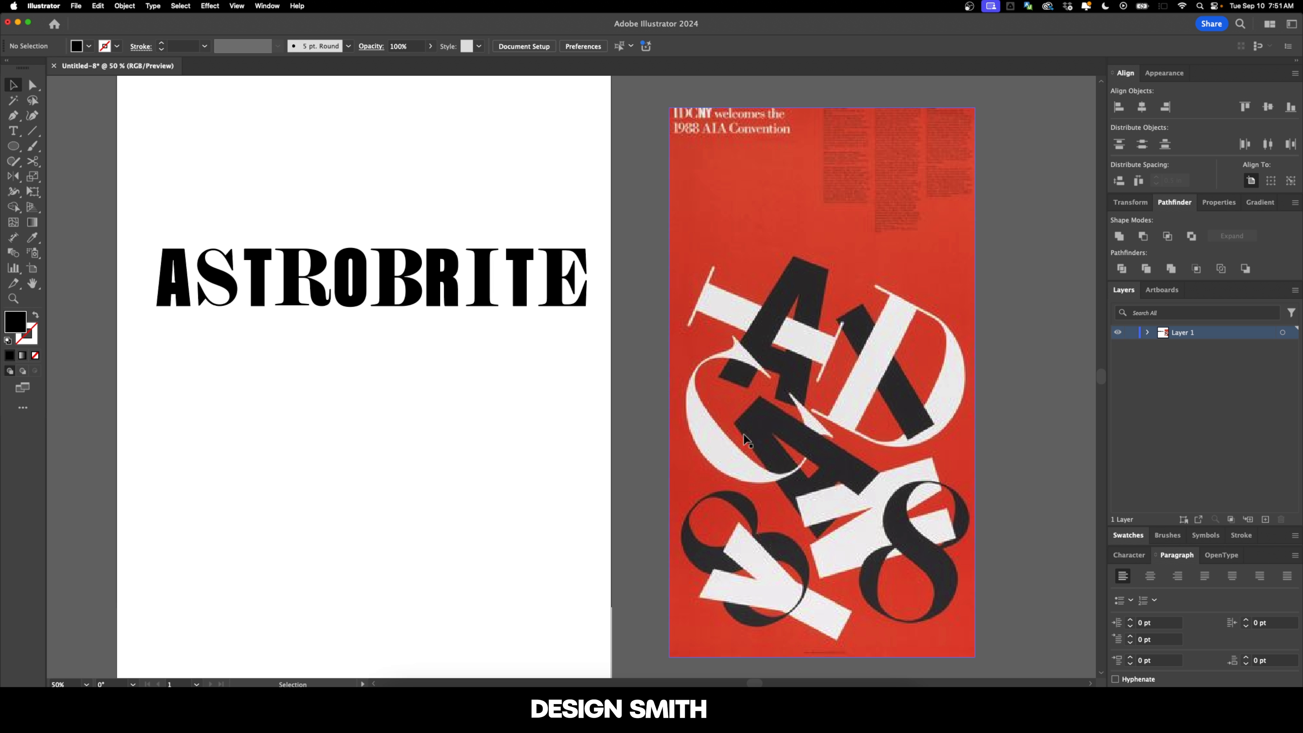
key("super+equal")
left_click_drag(280, 313, 410, 447)
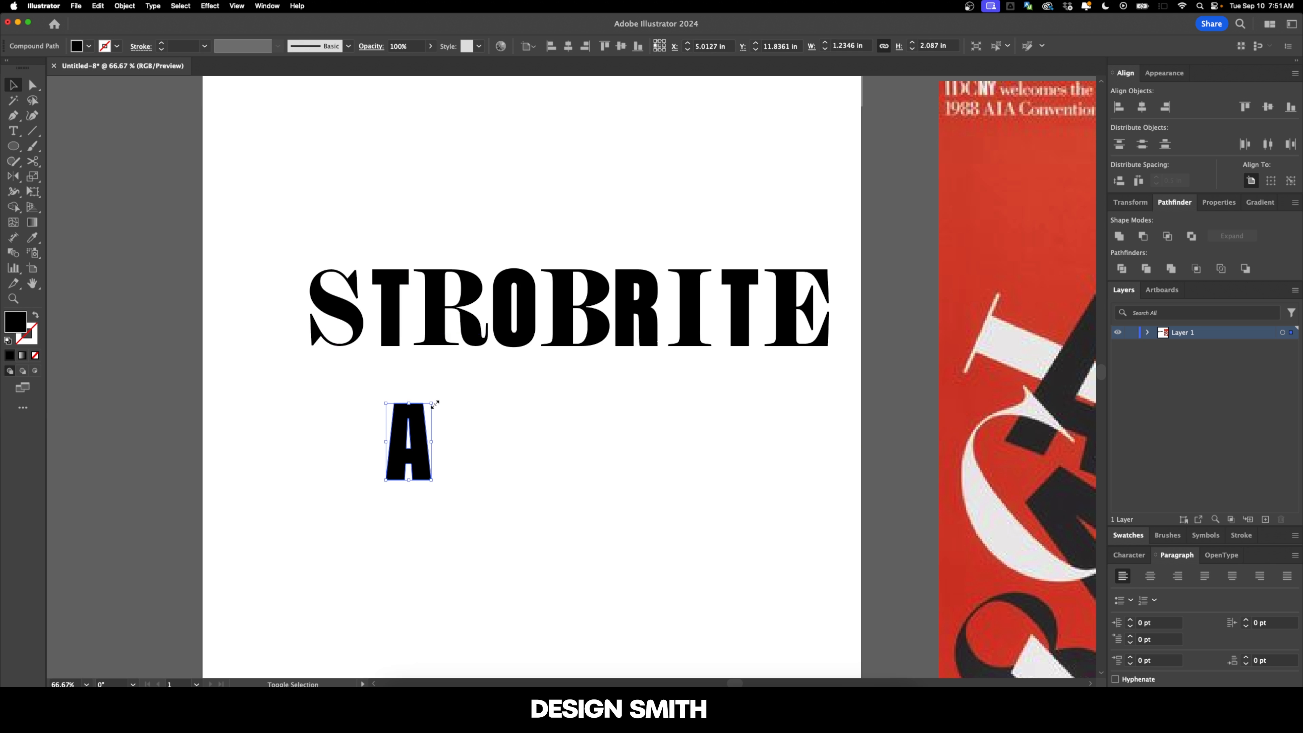
left_click_drag(432, 404, 449, 299)
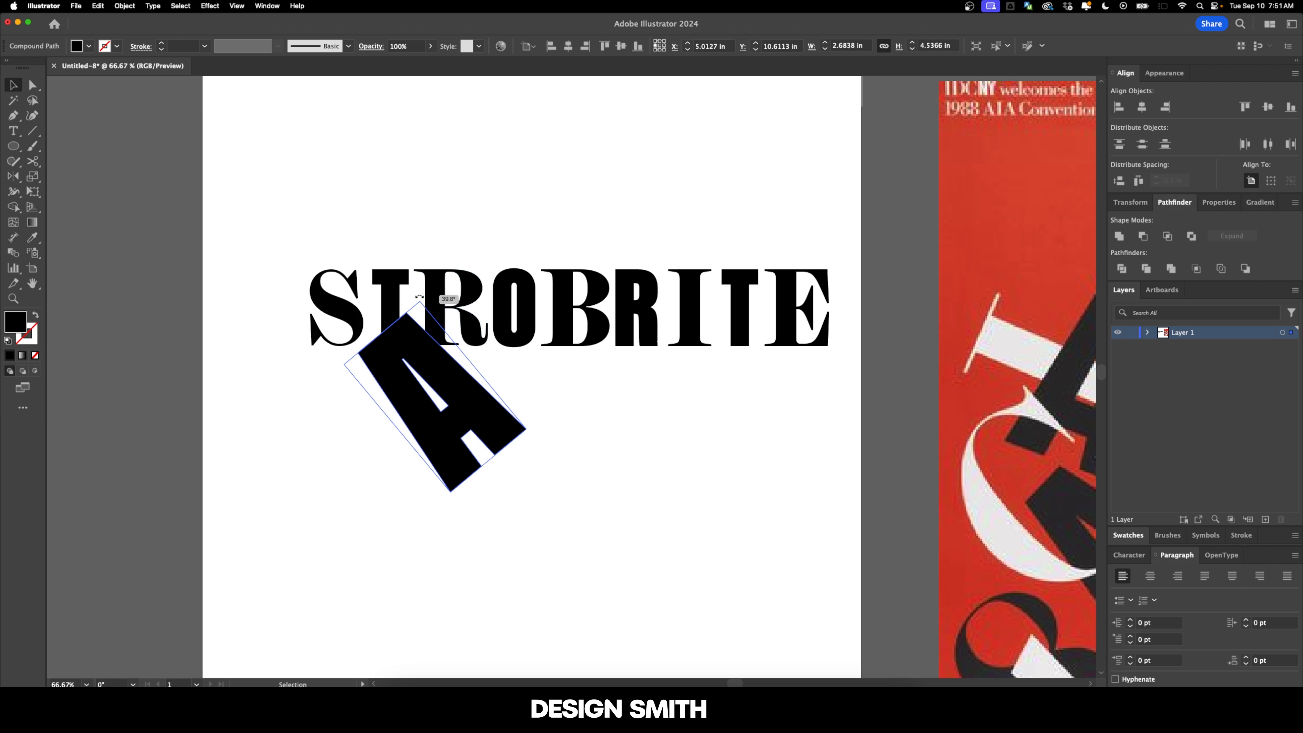
Step: Enlarge the S to about 4.5 in high, rotate it clockwise and place it below the right part of the row
left_click(601, 472)
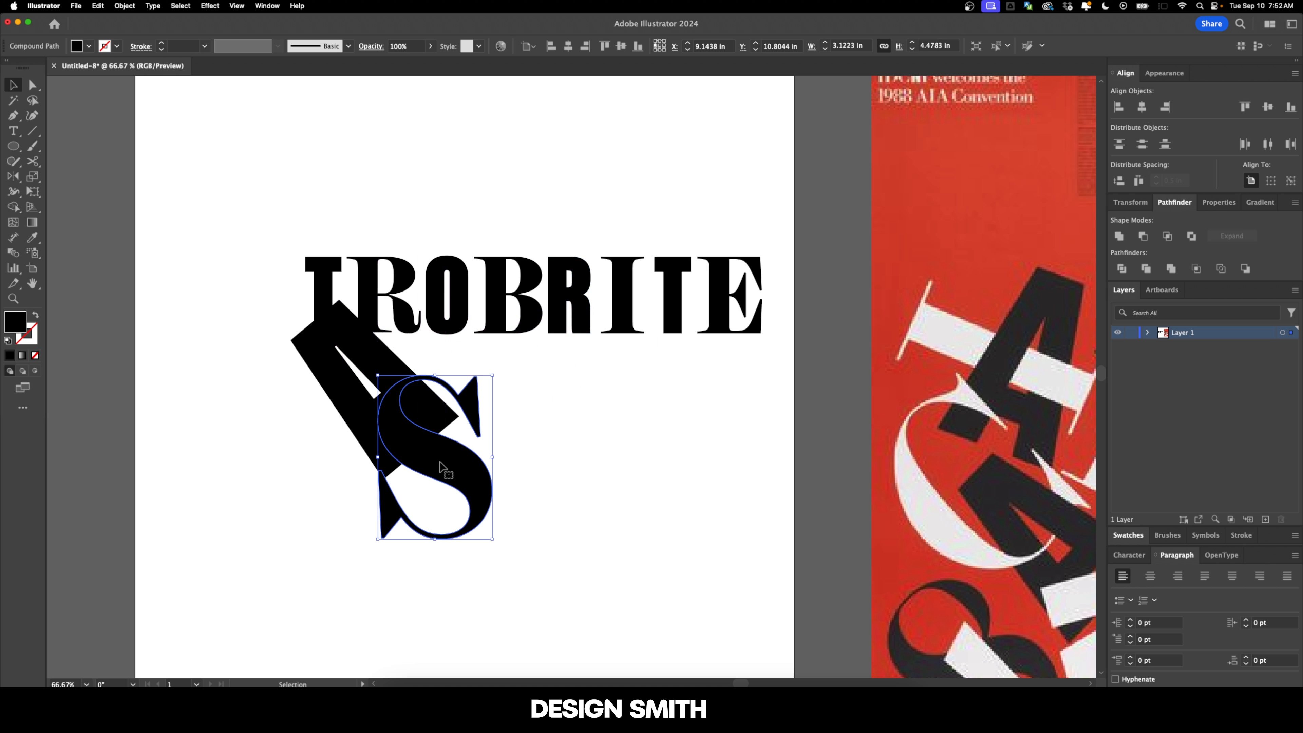
left_click_drag(494, 370, 526, 396)
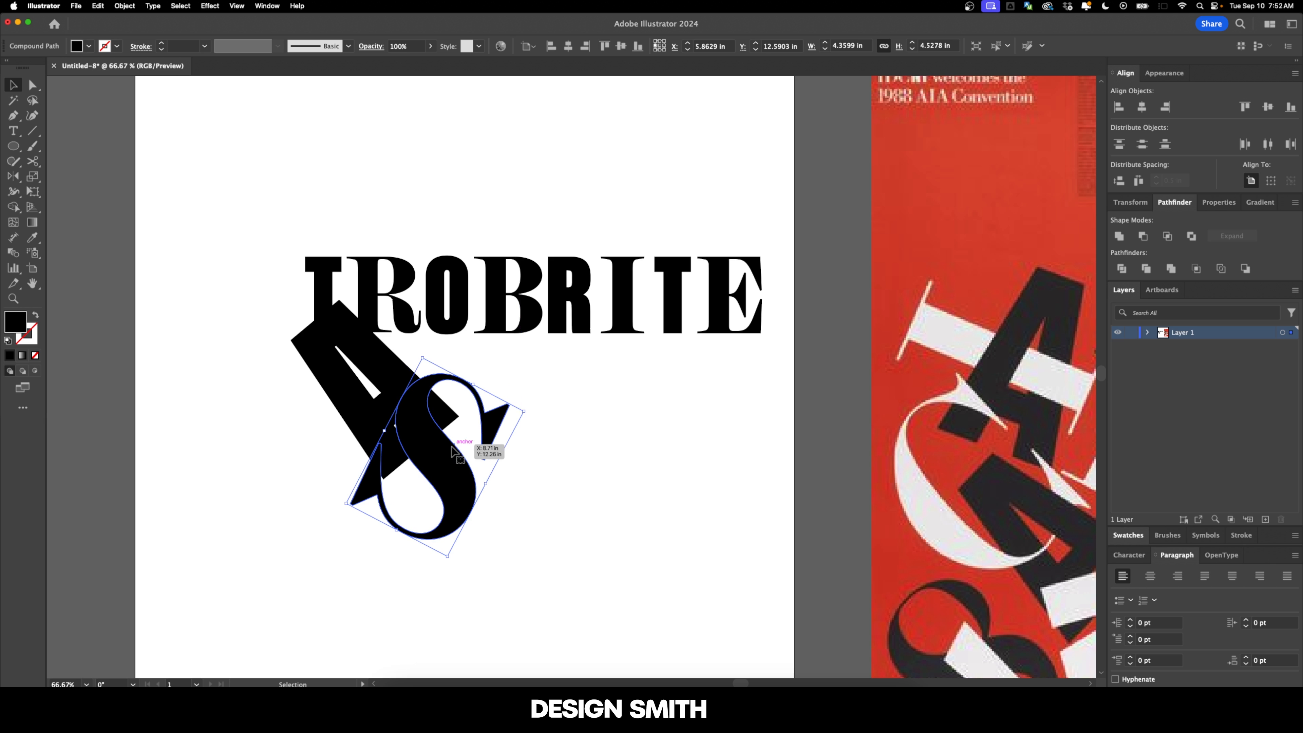
left_click_drag(478, 442, 667, 524)
left_click(587, 432)
scroll(586, 430, "down", 1)
left_click_drag(586, 430, 571, 290)
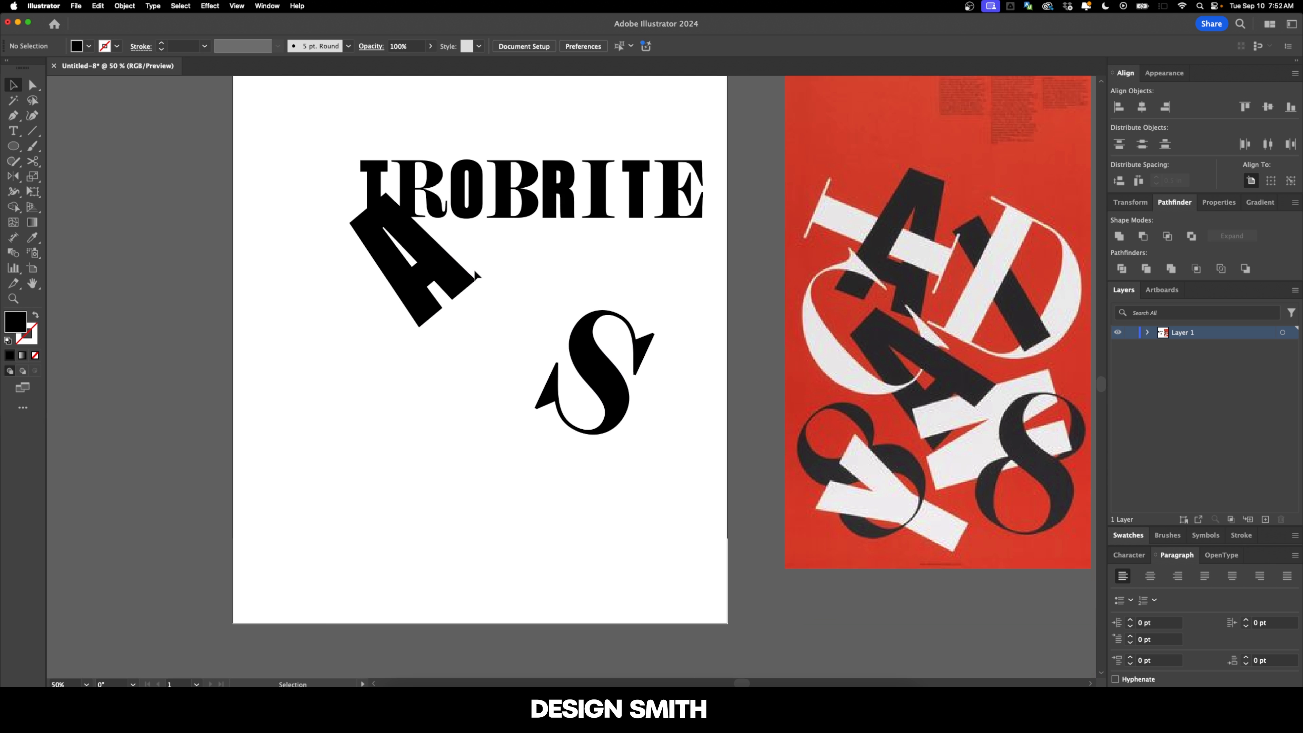
Step: Move the serif I out of the row, rotate it clockwise and place it over the A
left_click(377, 180)
left_click_drag(598, 187, 597, 280)
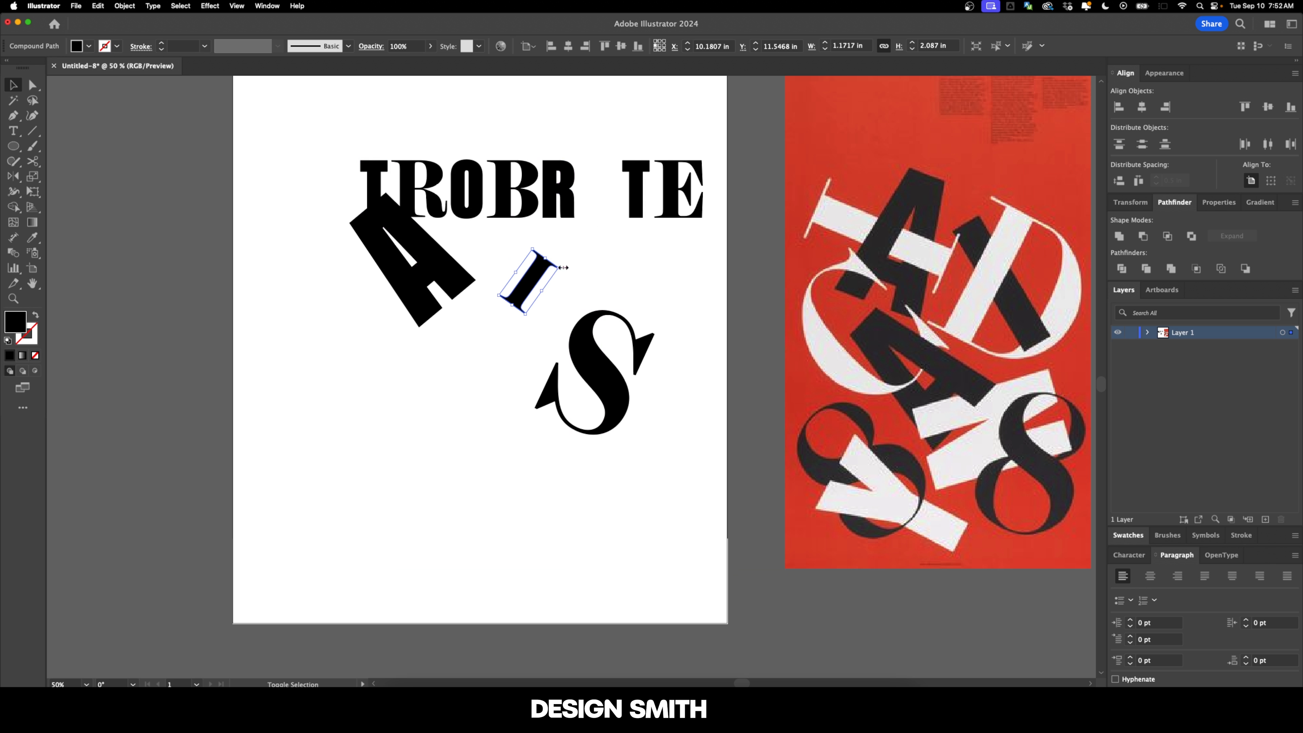
scroll(562, 268, "up", 3)
left_click_drag(543, 393, 412, 365)
left_click(542, 418)
Step: Draw a rectangle about 15 by 16.5 in over the letters, fill it with the reference poster's red and send it to the back
key("m")
left_click_drag(300, 183, 711, 637)
key("i")
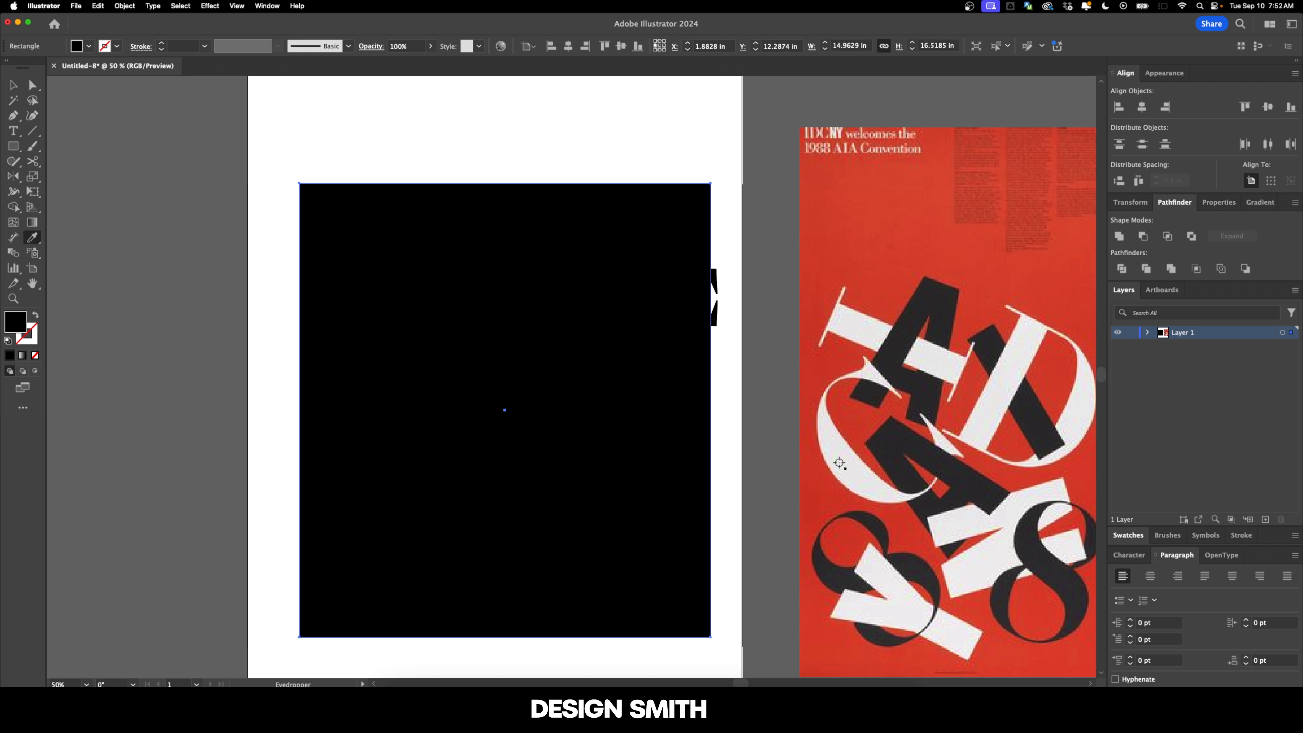
left_click(879, 257)
key("v")
key("super+shift+[")
left_click(756, 270)
Step: Fill the I with the off-white sampled from the reference poster's letters
scroll(756, 271, "up", 1)
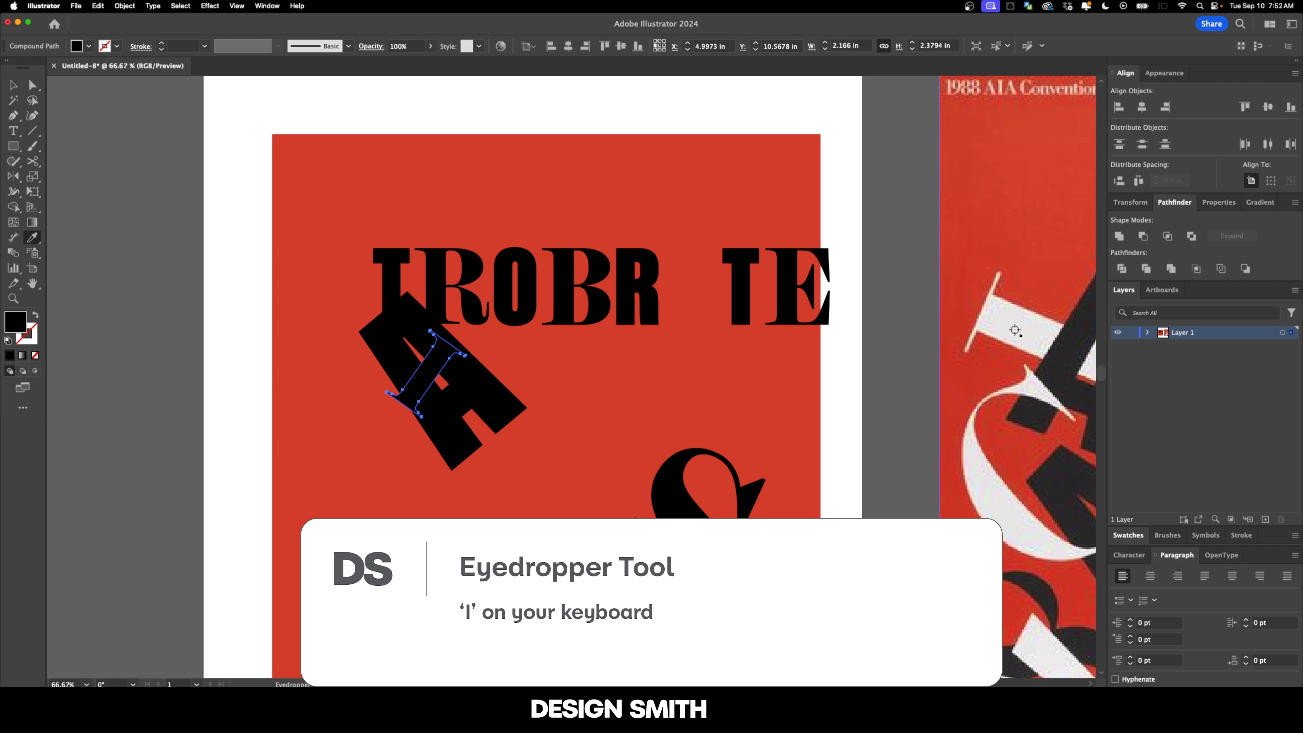
left_click(1015, 330)
key("v")
left_click(872, 293)
Step: Stretch the red rectangle so it covers the whole artboard as a background
scroll(869, 294, "right", 1)
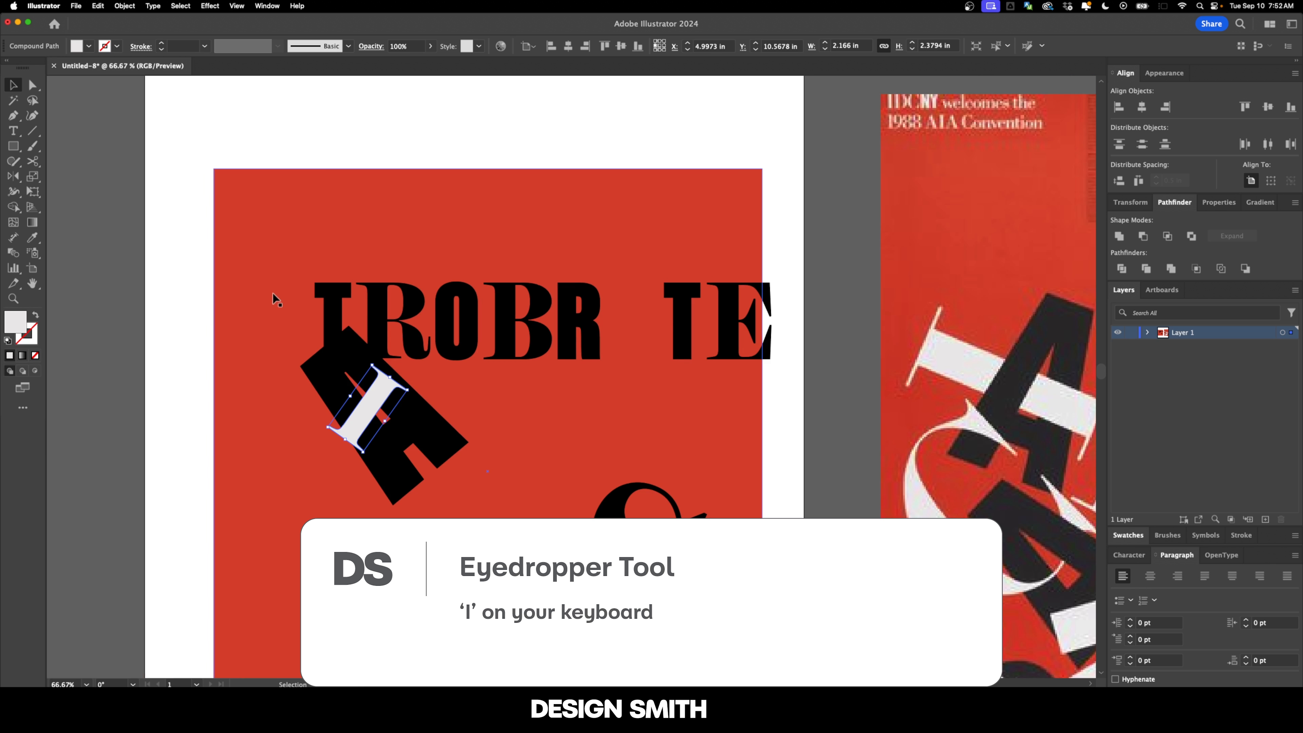
left_click(273, 292)
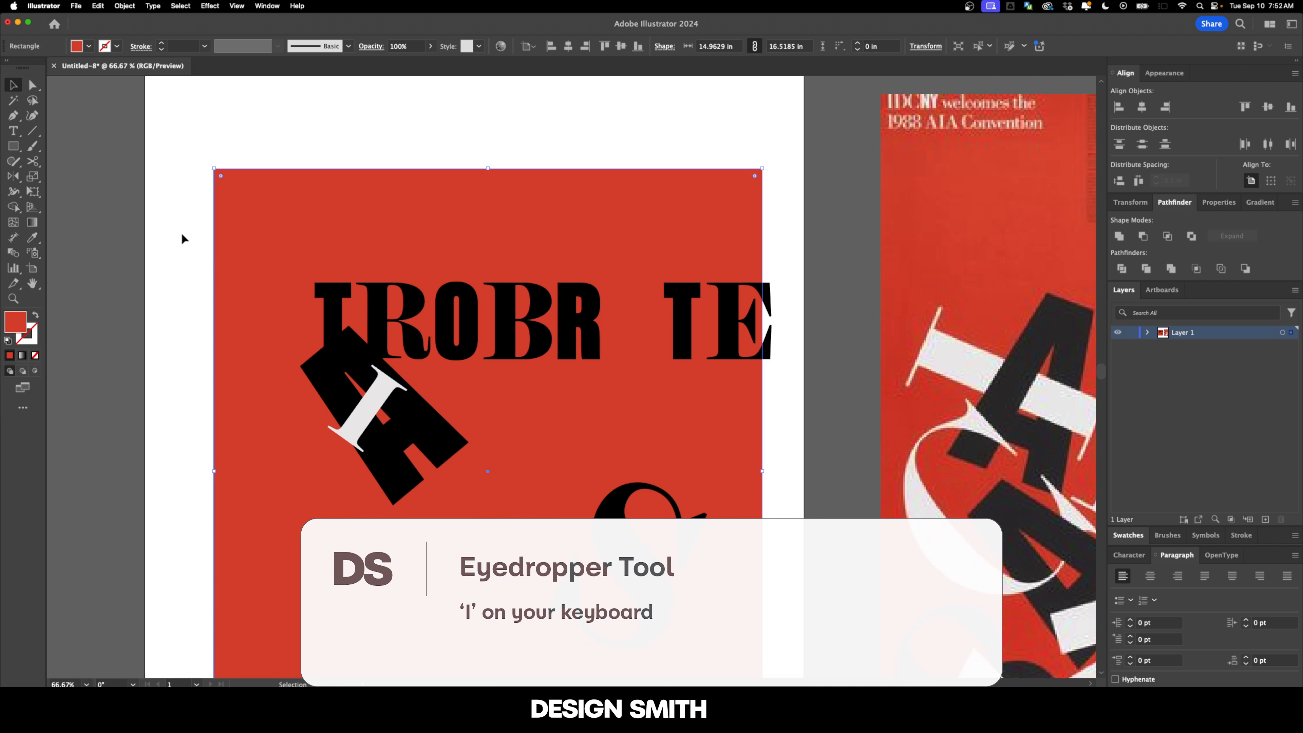
scroll(345, 283, "down", 1)
left_click_drag(291, 209, 341, 163)
scroll(393, 193, "down", 1)
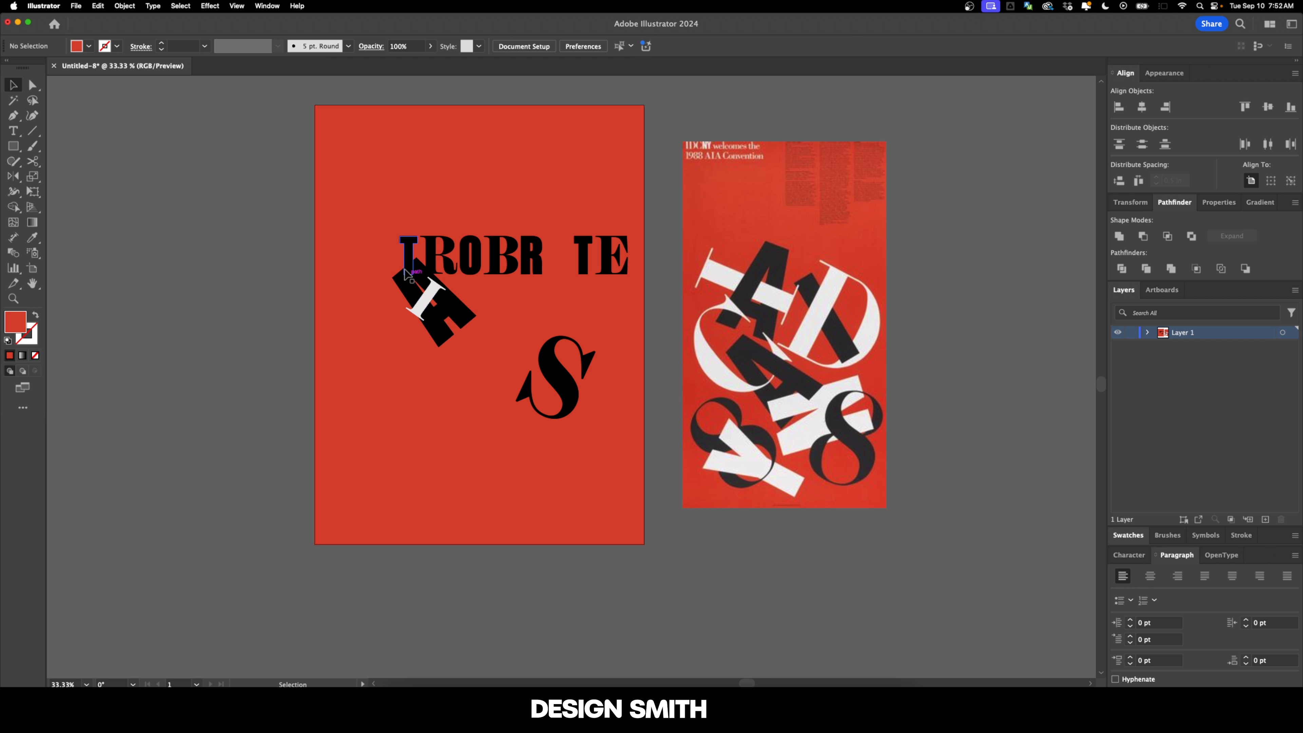
Step: Enlarge the I to about 4.7 by 5.1 in across the A and set both letters below the row
scroll(408, 274, "up", 2)
scroll(442, 350, "up", 1)
left_click(442, 349)
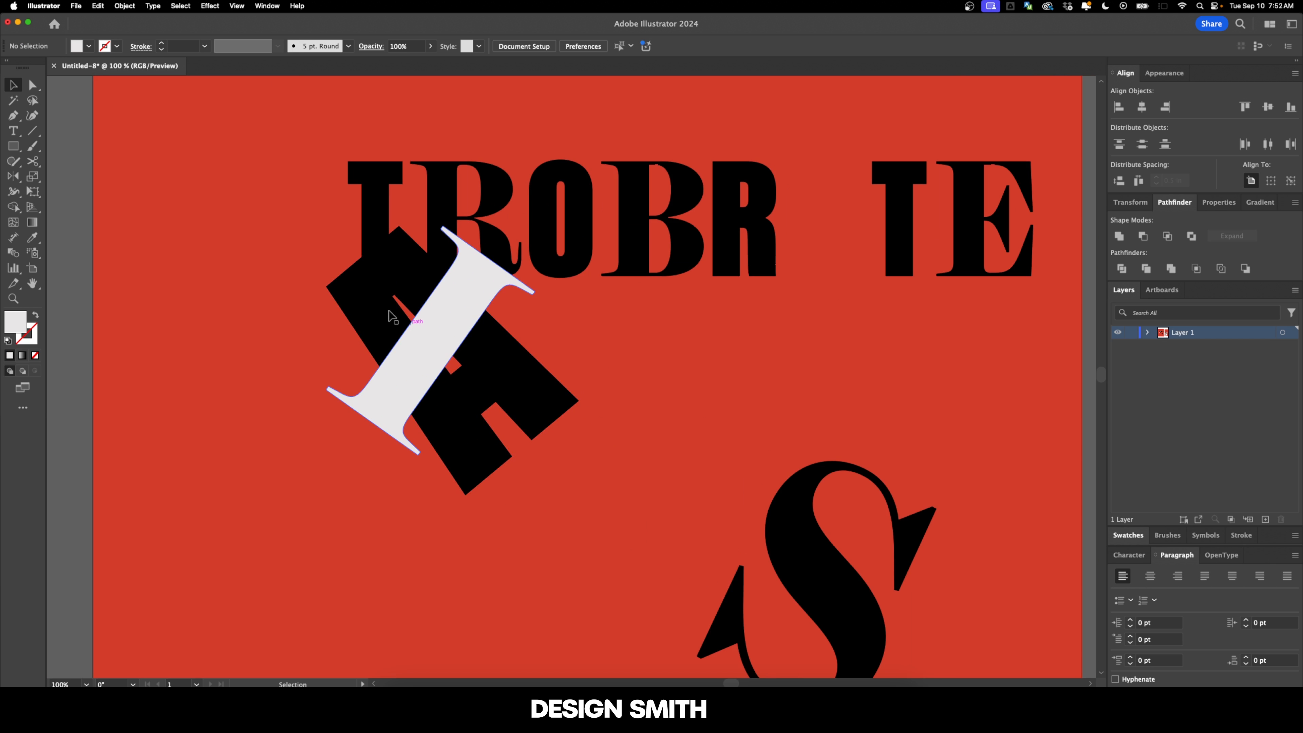
scroll(404, 332, "up", 1)
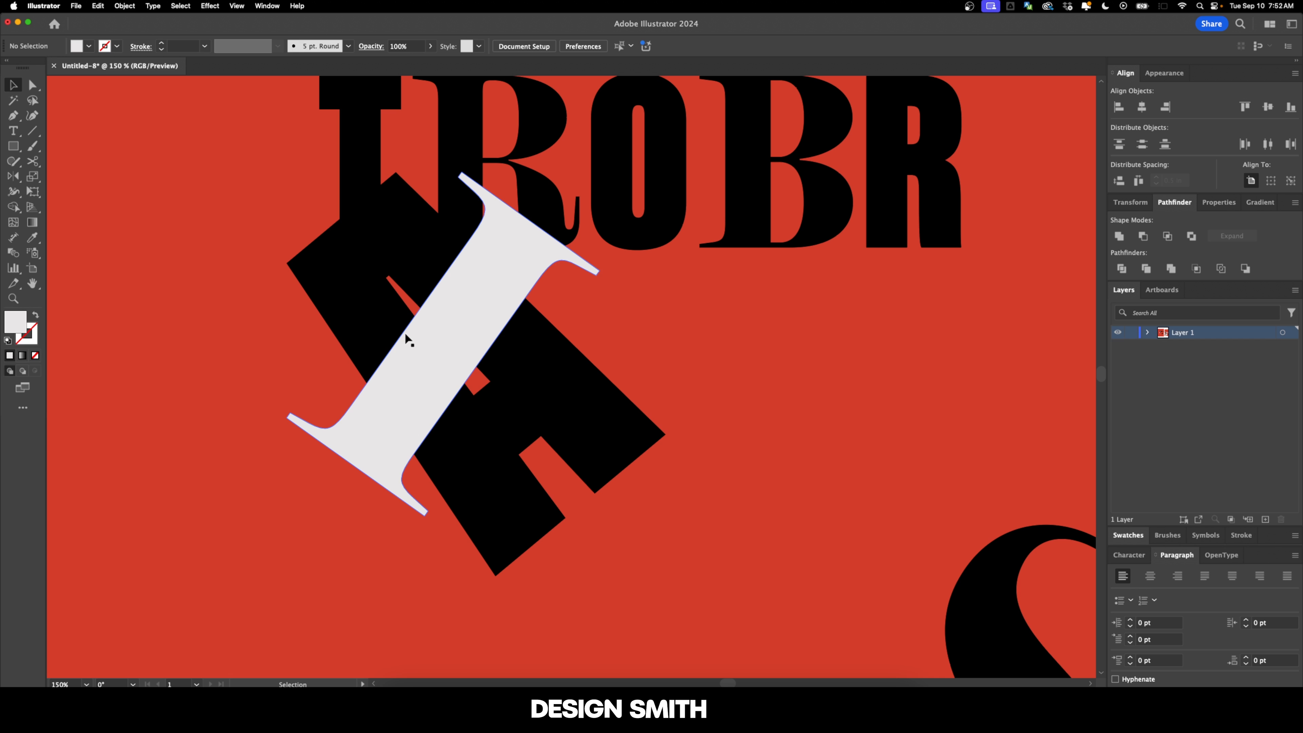
left_click(376, 407)
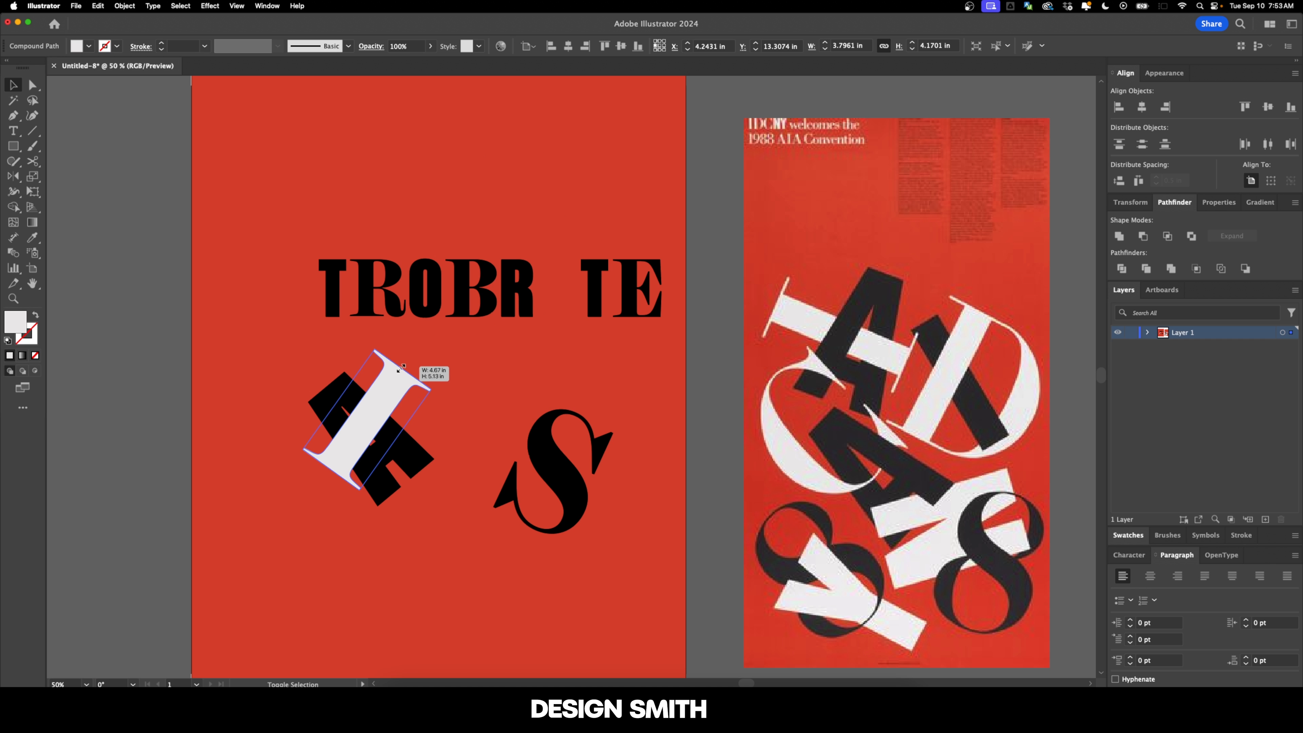
mouse_move(376, 407)
left_mouse_down()
mouse_move(369, 434)
mouse_move(353, 414)
left_mouse_up()
scroll(483, 412, "down", 2)
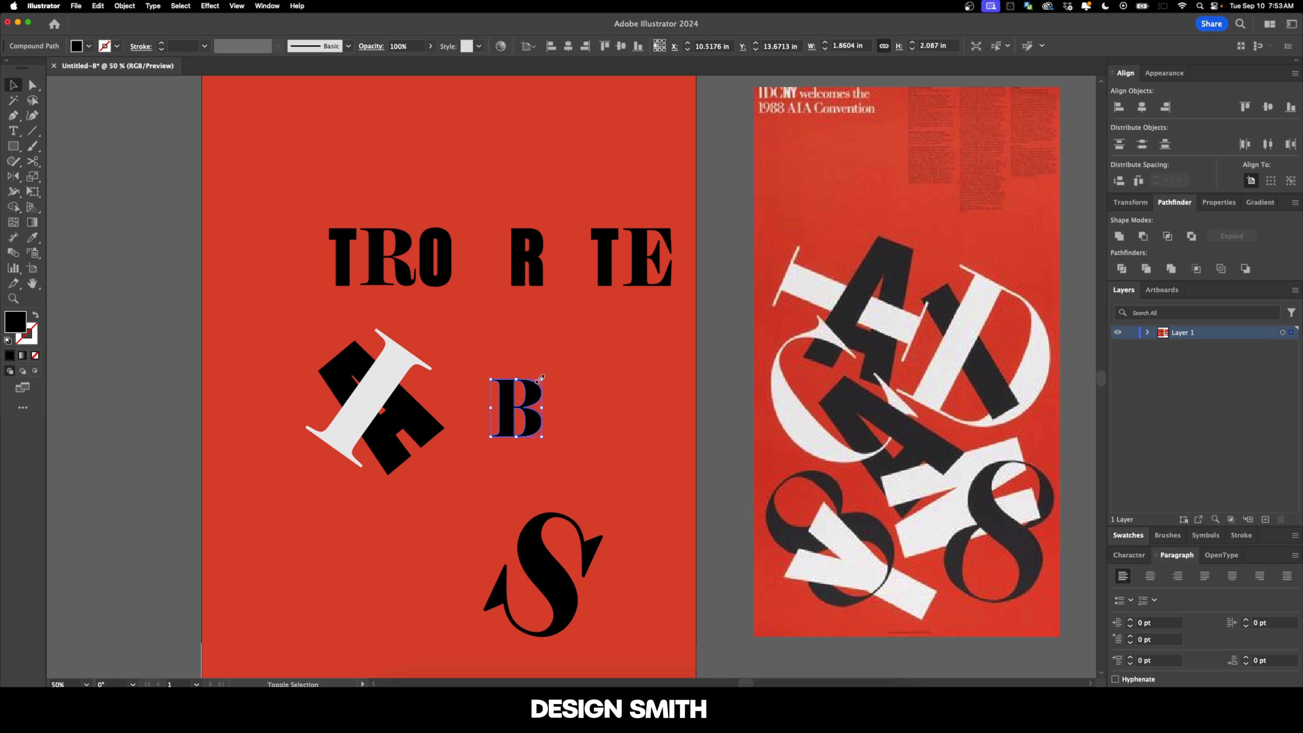
Step: Enlarge the B and the sans-serif R, rotate the B clockwise and the R counterclockwise, and overlap them beside the A
left_click_drag(541, 378, 506, 441)
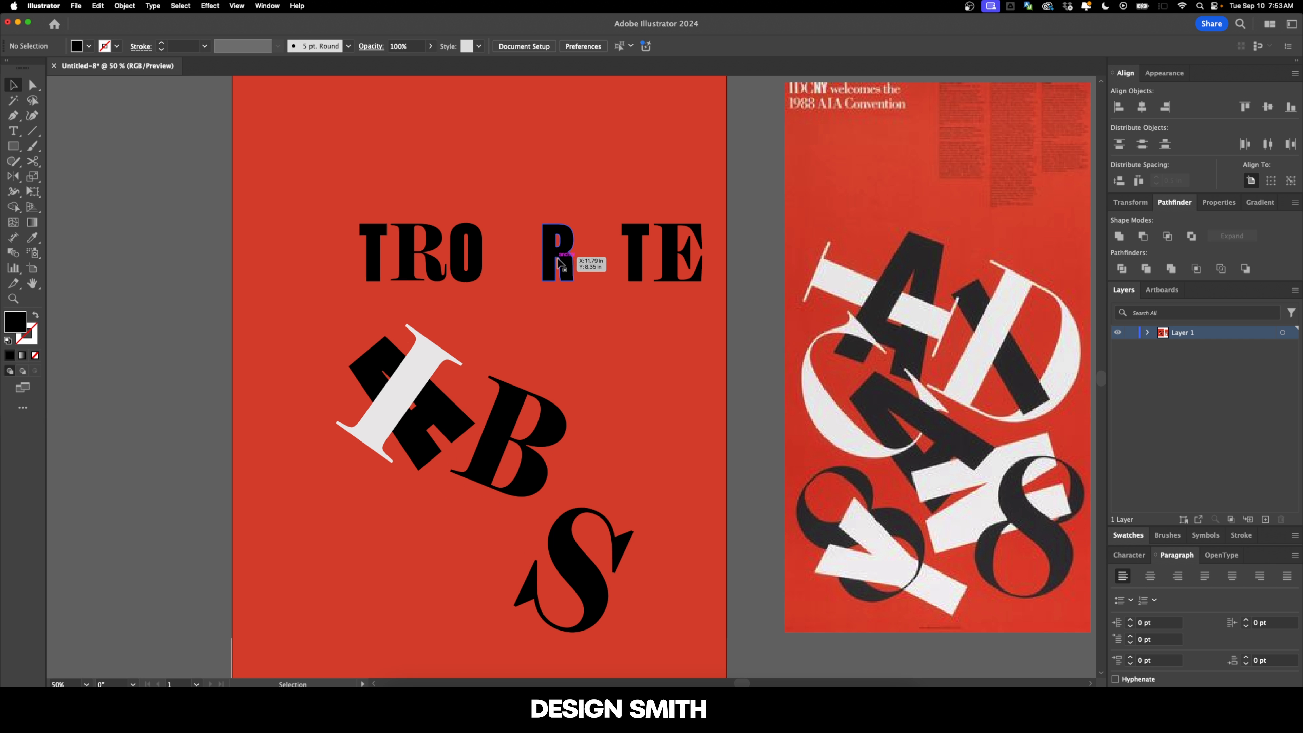
left_click(560, 264)
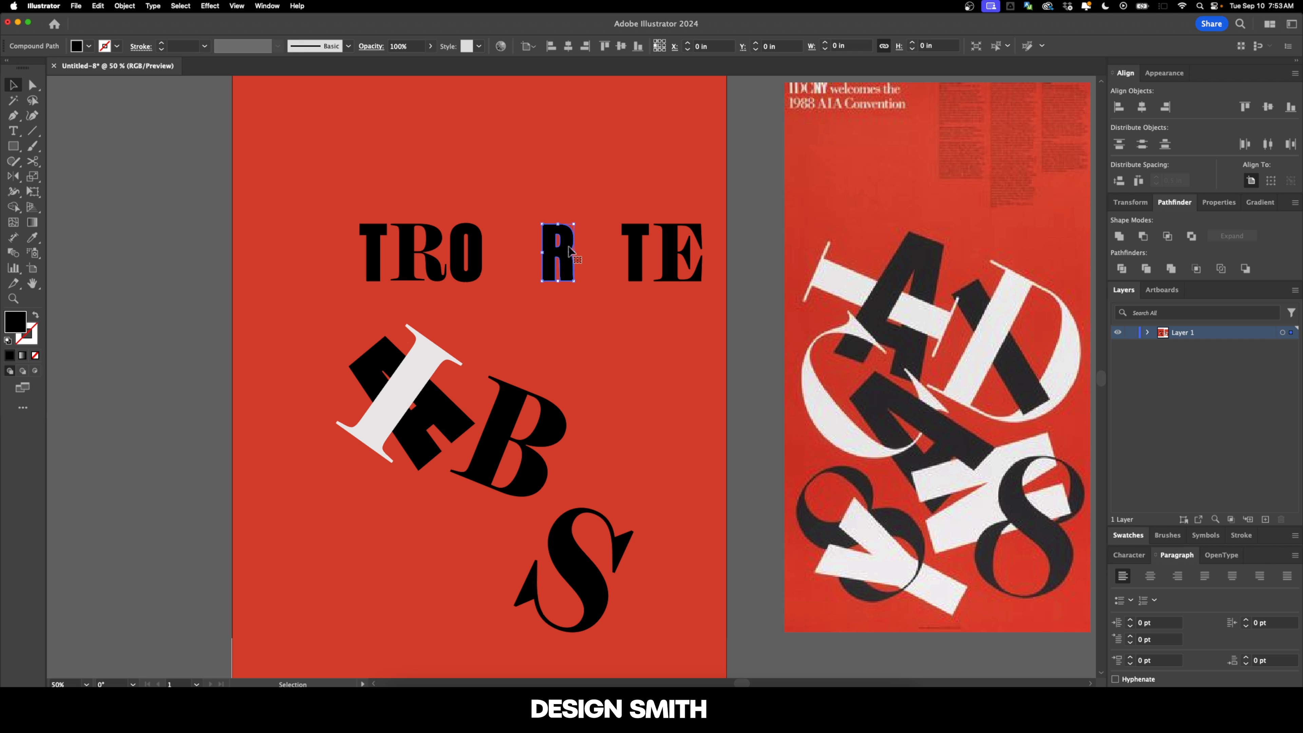
left_click_drag(576, 279, 598, 326)
left_click_drag(600, 219, 568, 218)
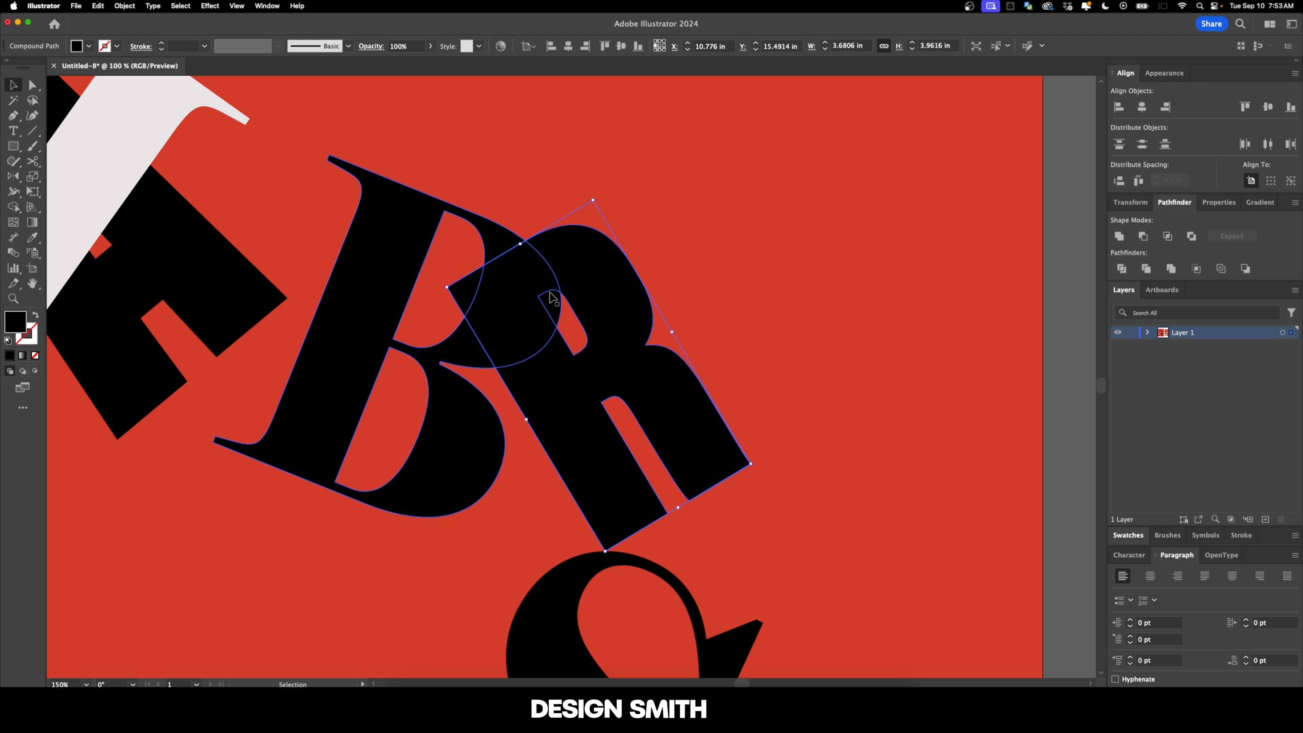
key("super+shift+bracketright")
left_click(538, 336)
mouse_move(598, 304)
left_mouse_down()
mouse_move(616, 308)
mouse_move(597, 306)
left_mouse_up()
left_click(720, 290)
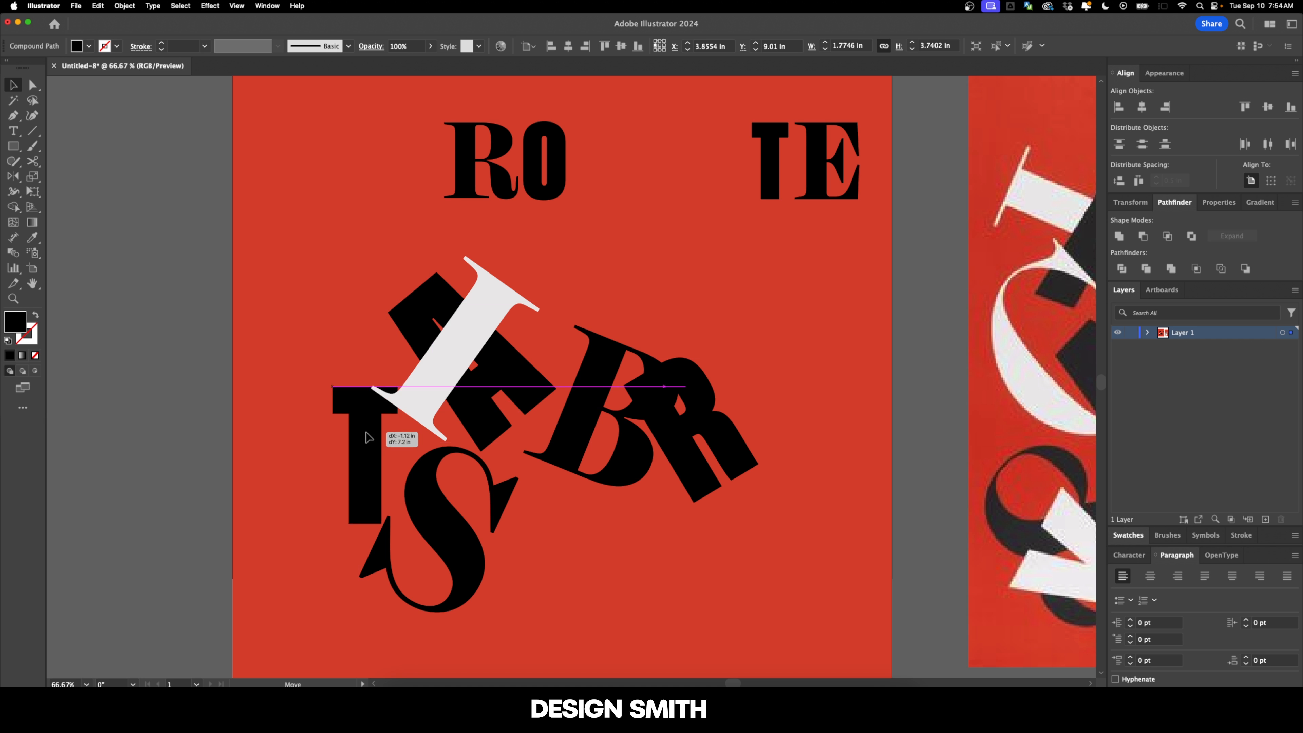
Step: Enlarge the first T, rotate it counterclockwise and overlap it with the S beneath the I
left_click_drag(368, 437, 379, 474)
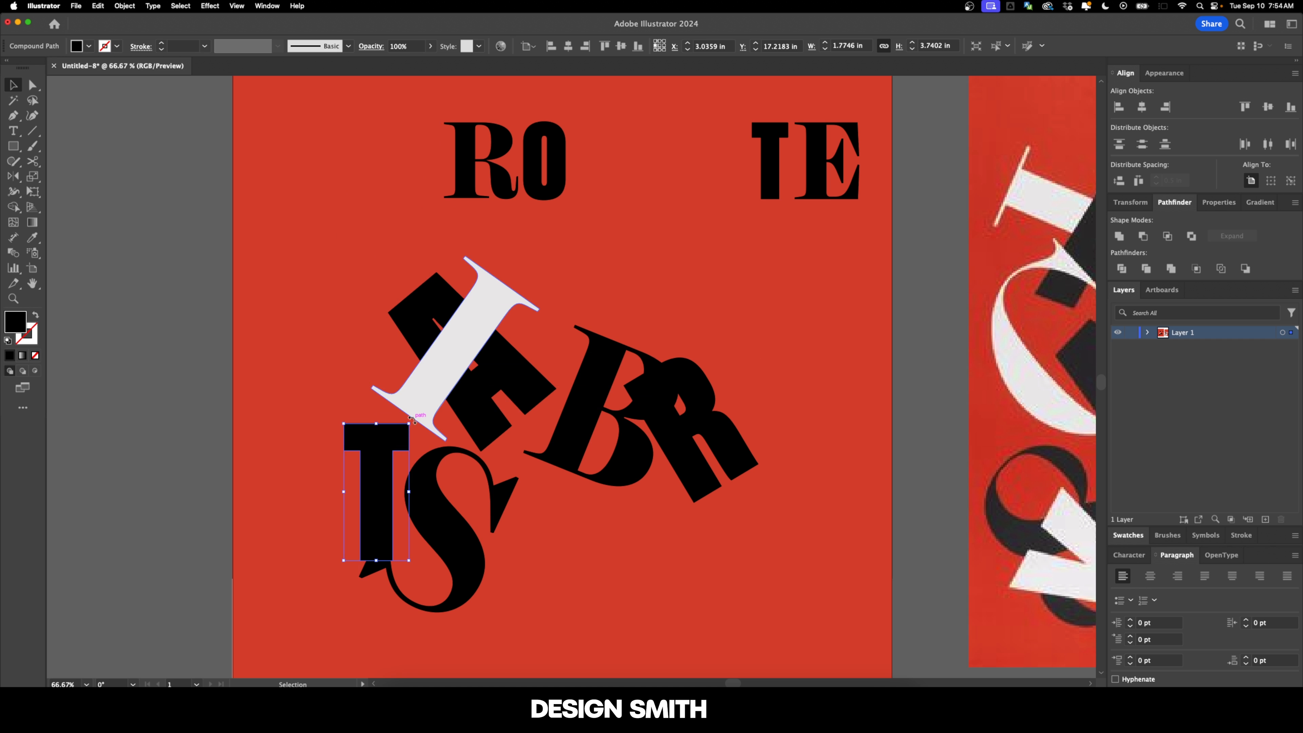
left_click_drag(411, 424, 349, 403)
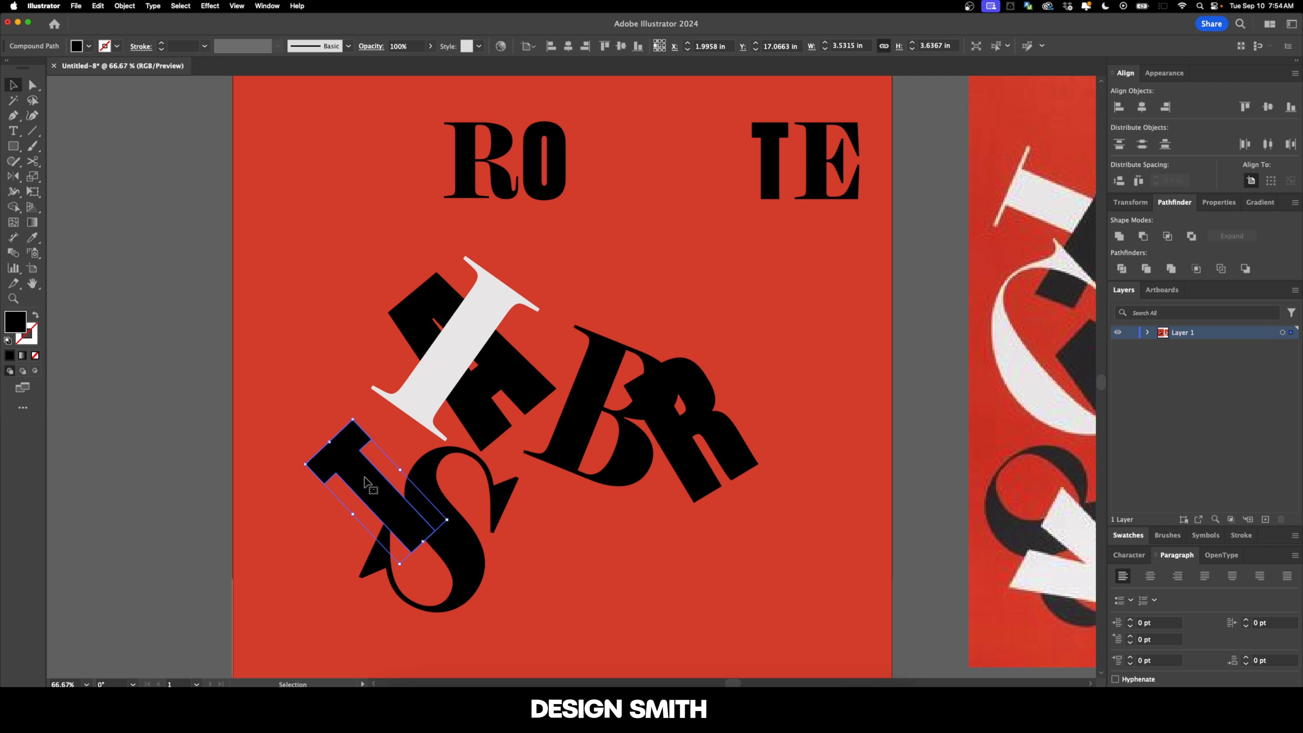
left_click_drag(365, 482, 402, 483)
left_click_drag(390, 417, 365, 430)
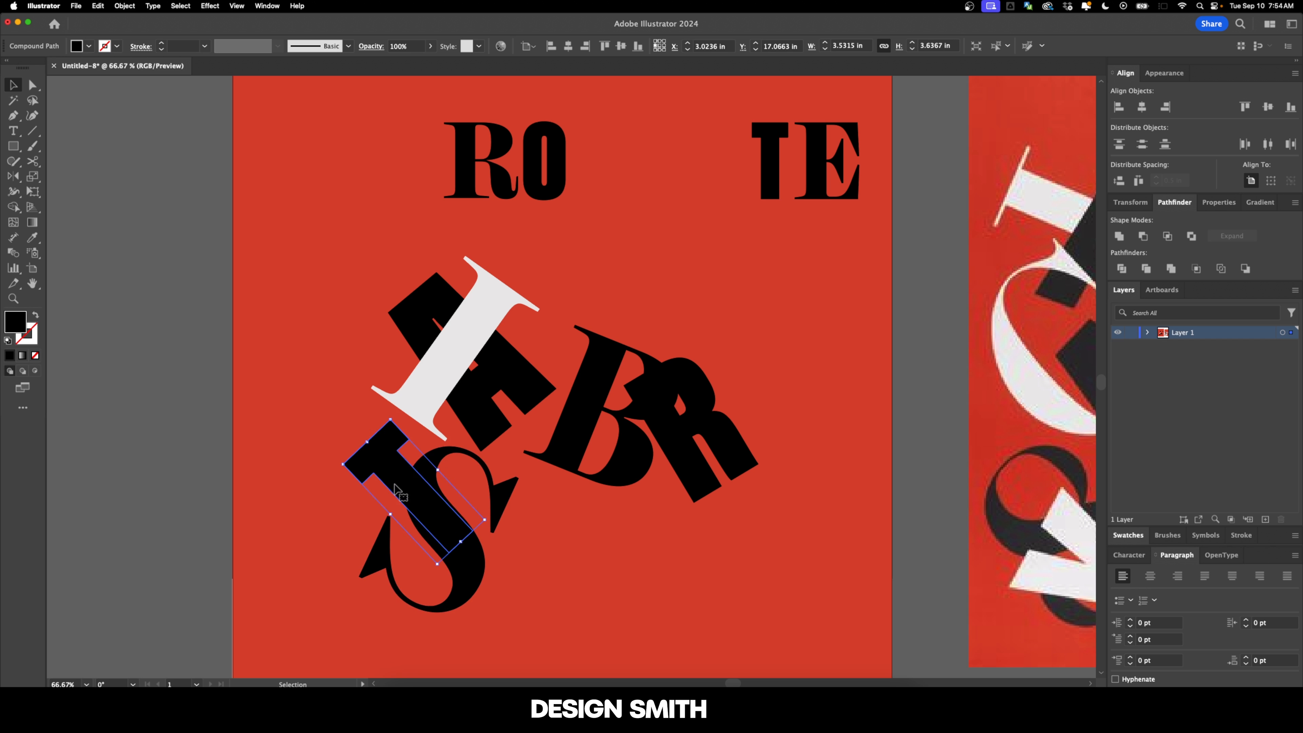
left_click_drag(384, 484, 399, 481)
Step: Enlarge the serif R, rotate it nearly upside down and tuck its leg against the underside of the B
left_click(485, 282)
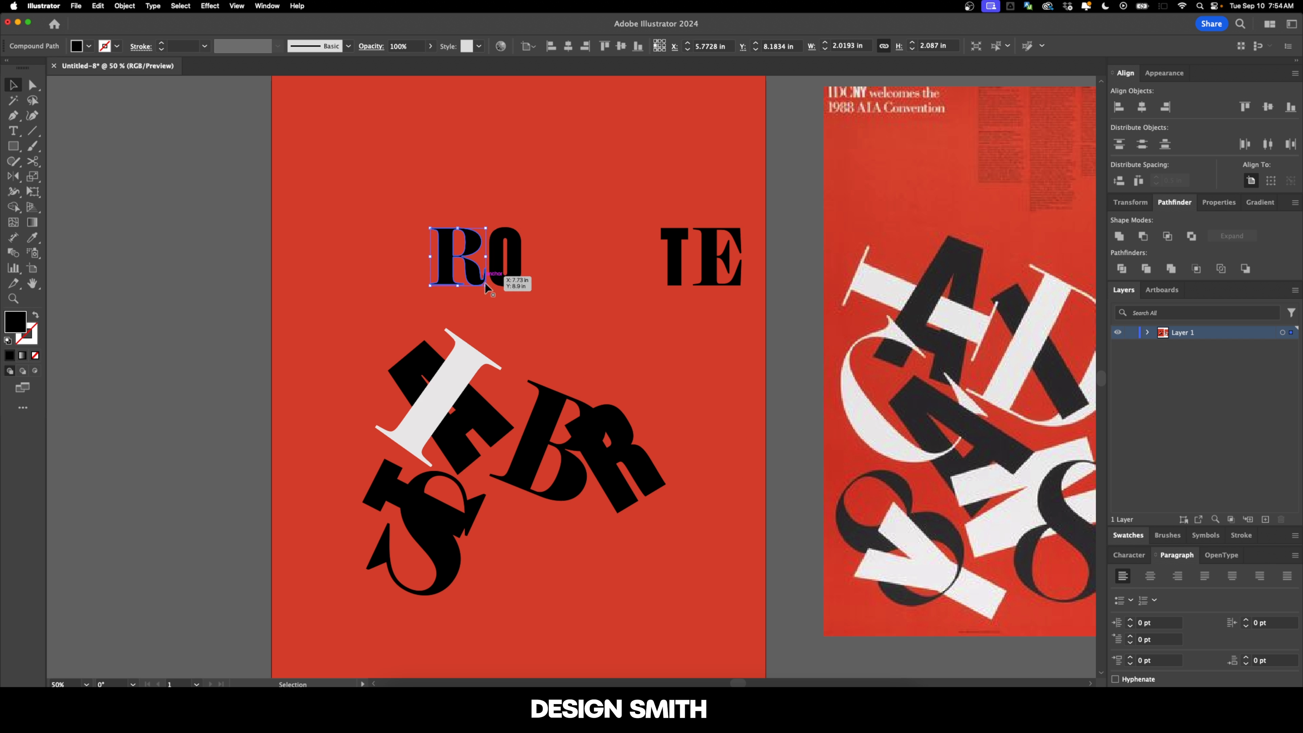
left_click_drag(485, 285, 537, 338)
left_click_drag(542, 225, 488, 552)
scroll(556, 522, "up", 3)
left_click(574, 441)
left_click(665, 486)
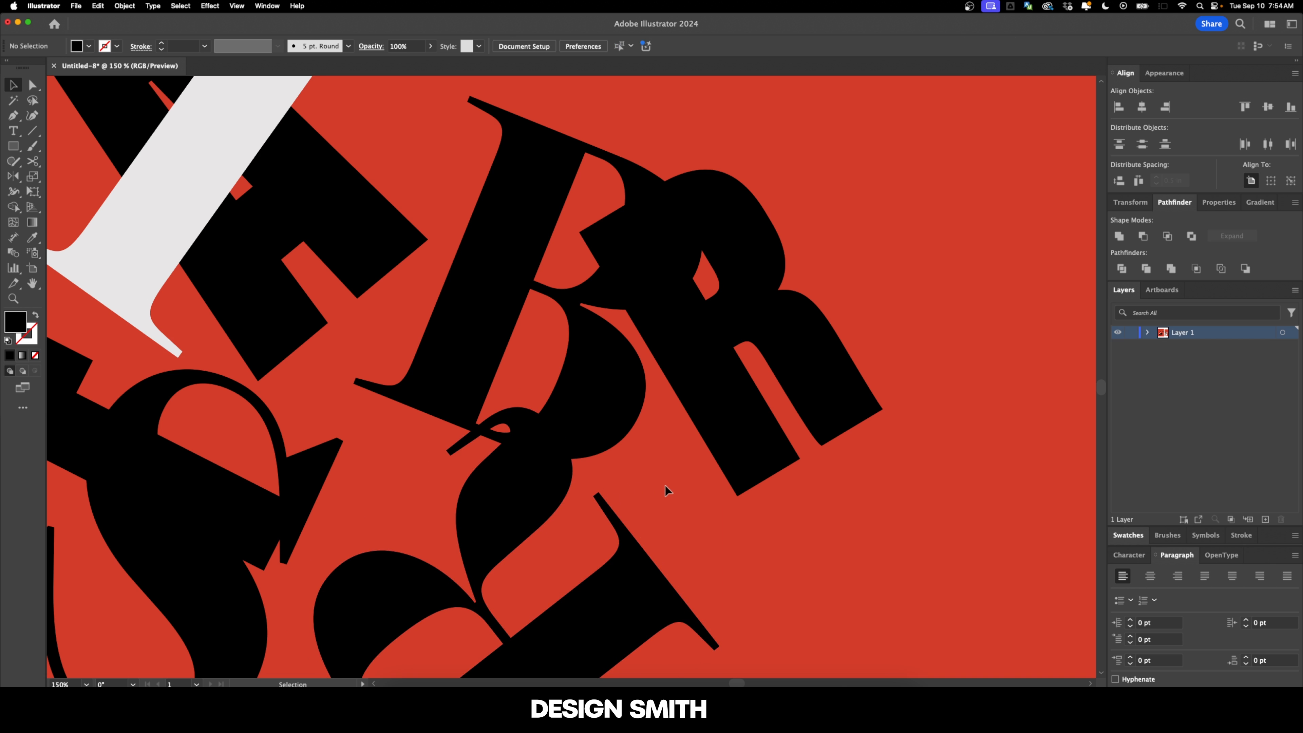
Step: Enlarge the O, tilt it slightly clockwise and place it overlapping the lower end of the S
key("super+0")
left_click(568, 180)
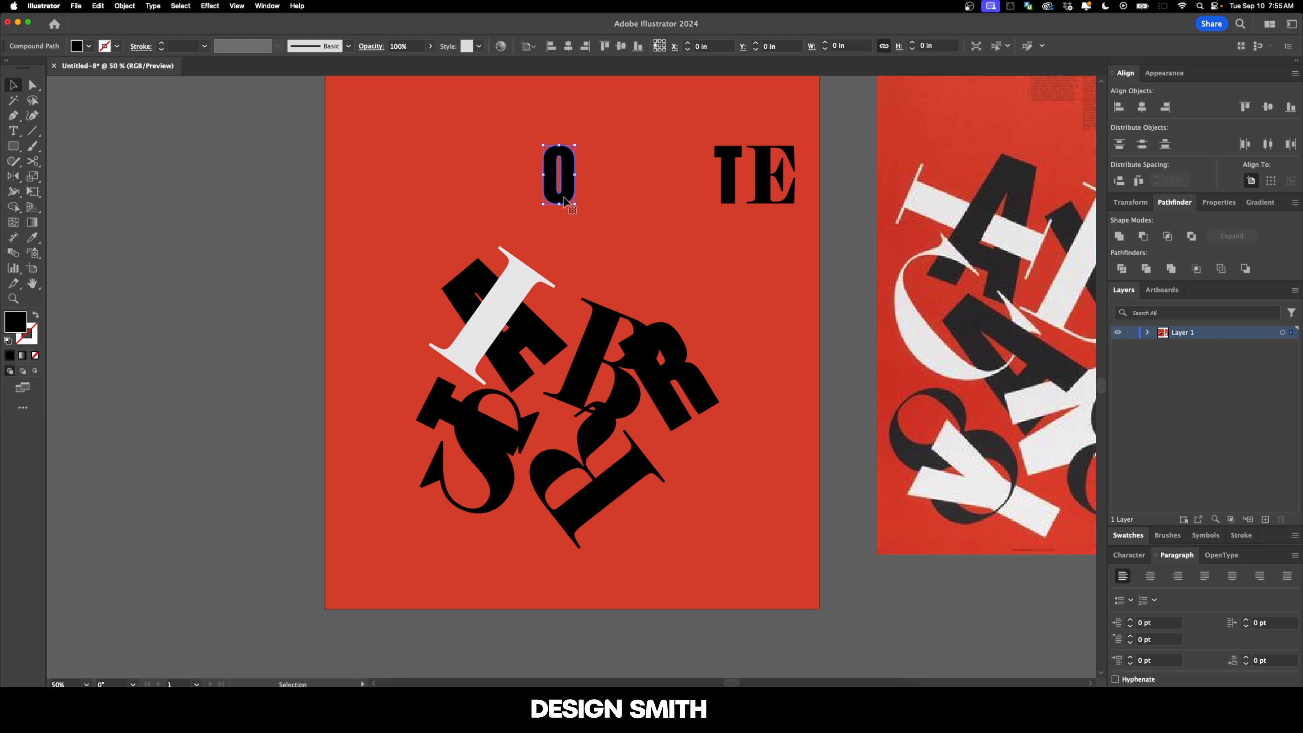
left_click_drag(575, 205, 614, 274)
scroll(613, 215, "up", 1)
left_click_drag(609, 150, 564, 141)
left_click_drag(578, 209, 679, 546)
key("super+equal")
scroll(682, 462, "down", 3)
left_click_drag(685, 401, 785, 459)
left_click_drag(740, 485, 416, 465)
left_click_drag(380, 386, 336, 391)
left_click_drag(356, 435, 381, 459)
left_click(495, 473)
Step: Move the arranged cluster of letters up on the artboard, leaving the remaining T and E in place
scroll(474, 474, "down", 1)
scroll(474, 474, "up", 1)
left_click_drag(349, 247, 718, 564)
left_click_drag(597, 544, 594, 401)
left_click(692, 407)
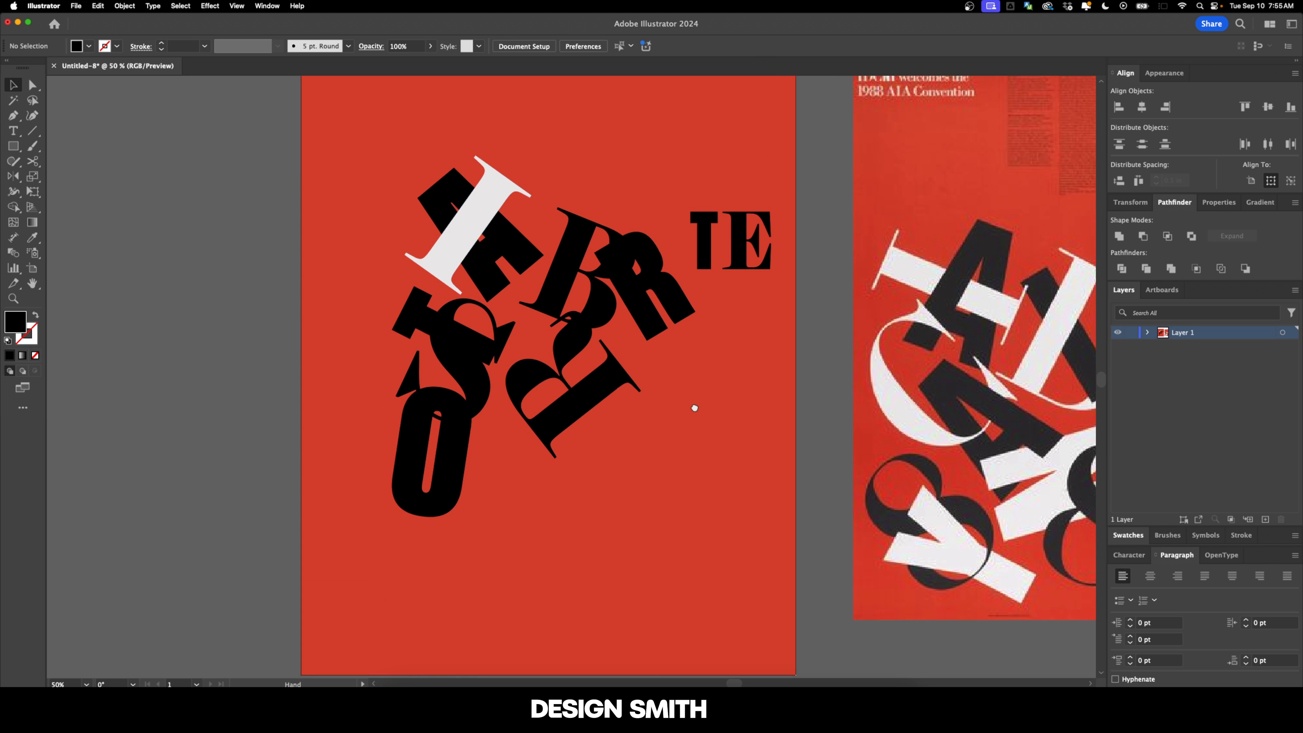
Step: Enlarge the remaining T, rotate it counterclockwise across the serif R, and enlarge the E beside the sans-serif R
scroll(703, 431, "up", 1)
left_click(717, 284)
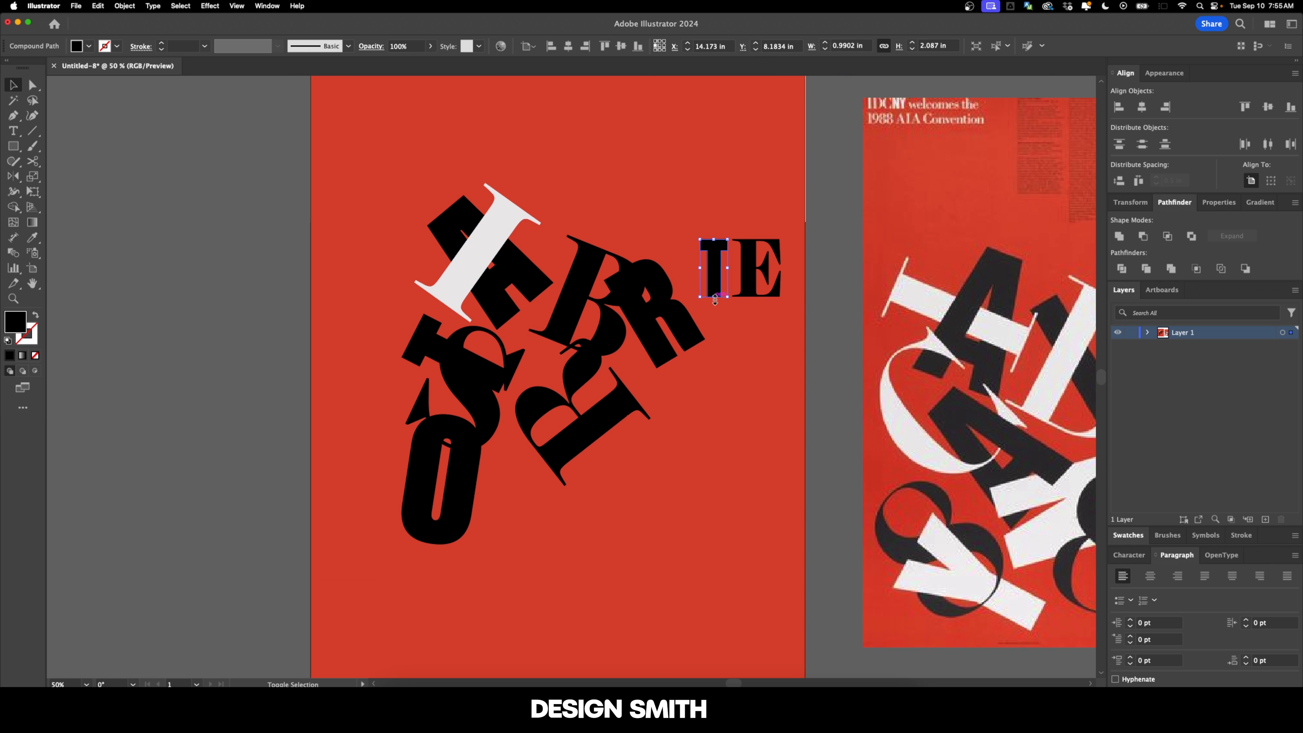
left_click_drag(715, 300, 595, 447)
left_click(646, 442)
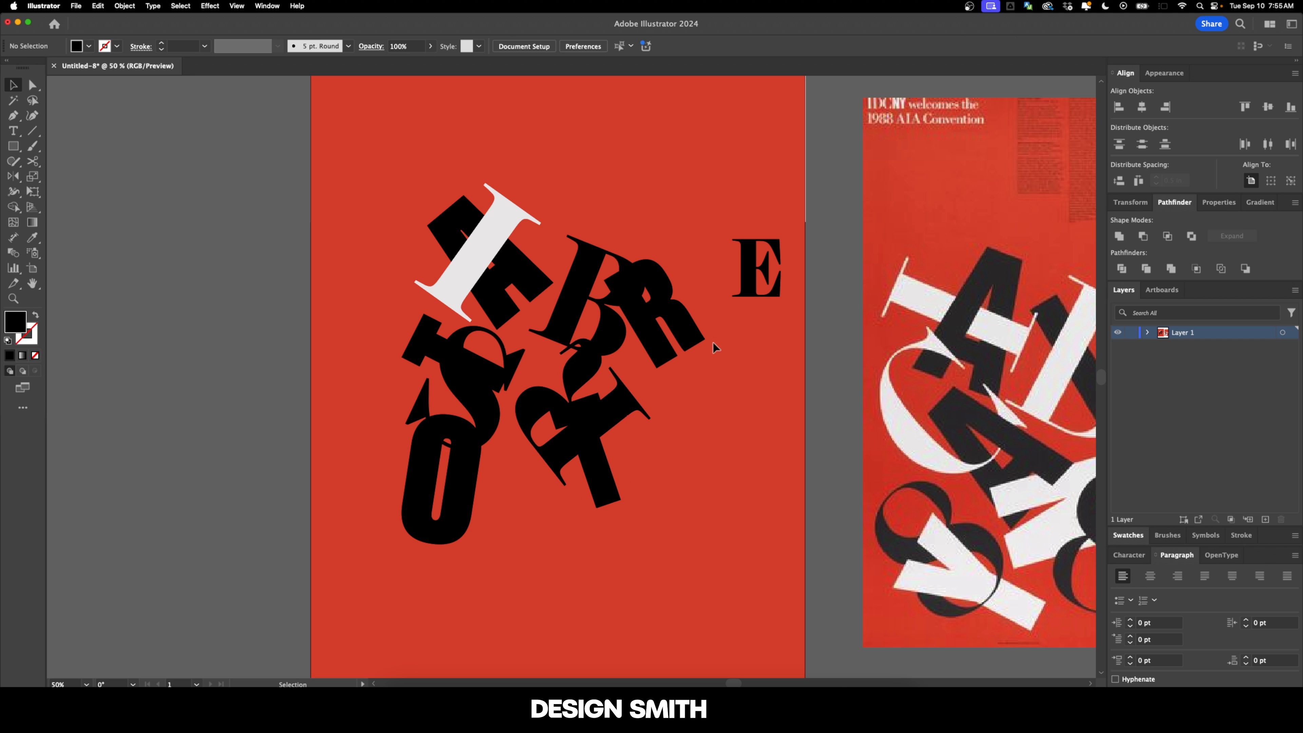
left_click(756, 269)
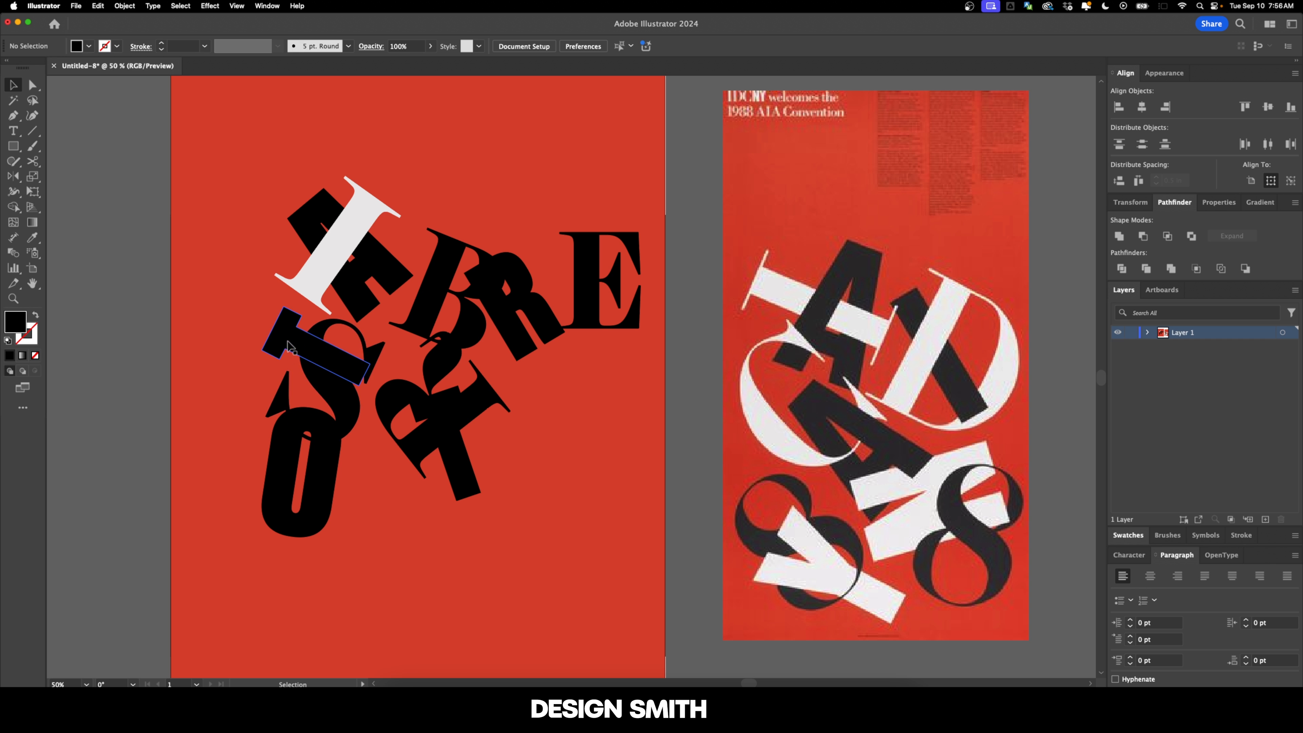
Step: Fill the first T and the serif R with the off-white sampled from the I
left_click(333, 385)
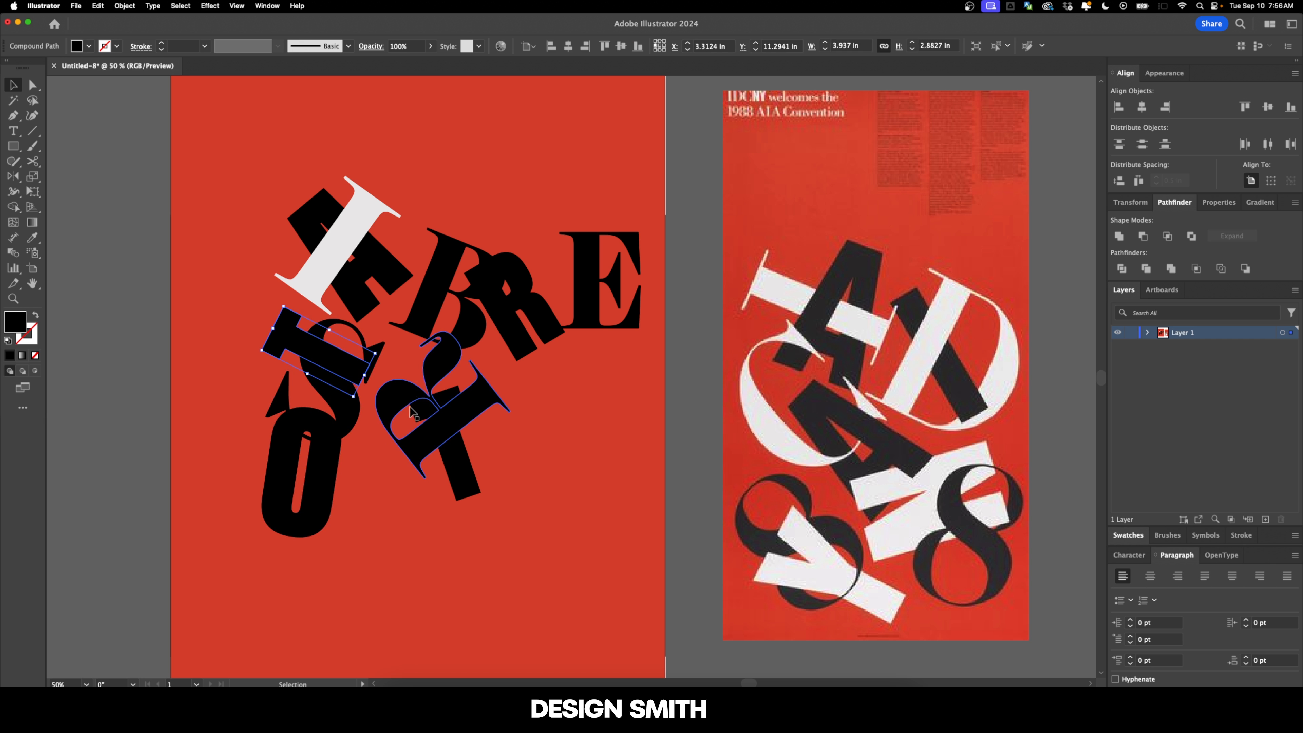
left_click(490, 392, "shift")
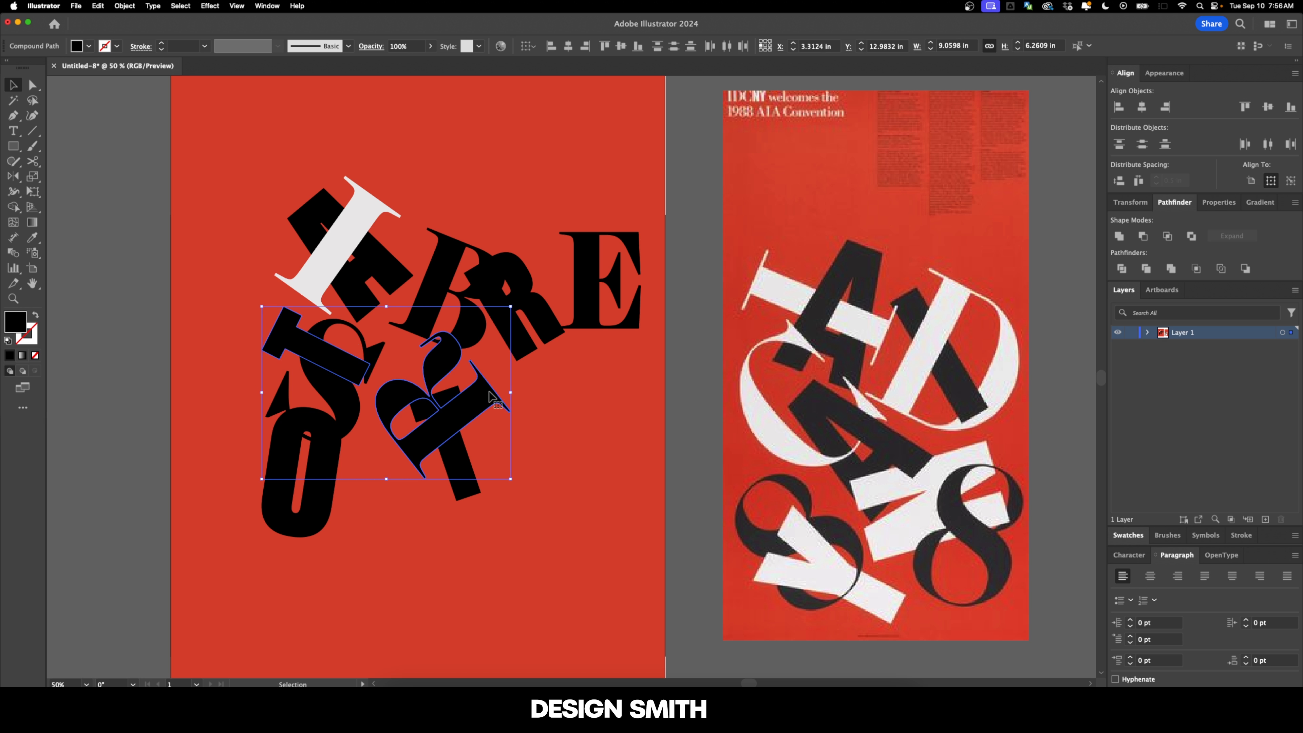
key("i")
left_click(350, 241)
key("v")
left_click(494, 179)
Step: Fill the sans-serif R with the same off-white as the I
left_click(521, 279)
key("i")
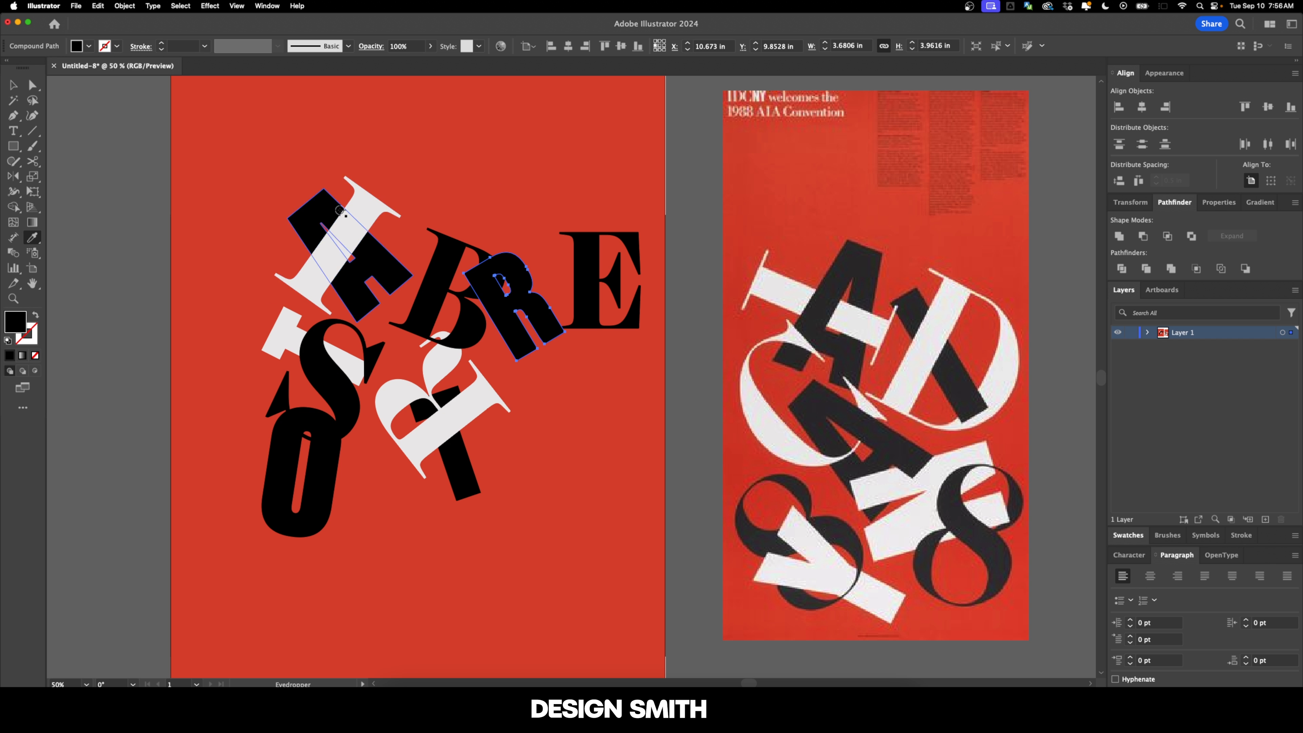
left_click(354, 238)
key("v")
left_click(480, 179)
Step: Move the E to the base of the cluster, rotate it clockwise and overlap it with the serif R and the second T
left_click_drag(584, 303, 452, 588)
left_click_drag(509, 504, 528, 508)
left_click_drag(449, 565, 381, 510)
scroll(438, 476, "up", 5)
scroll(487, 441, "down", 2)
left_click_drag(564, 408, 561, 408)
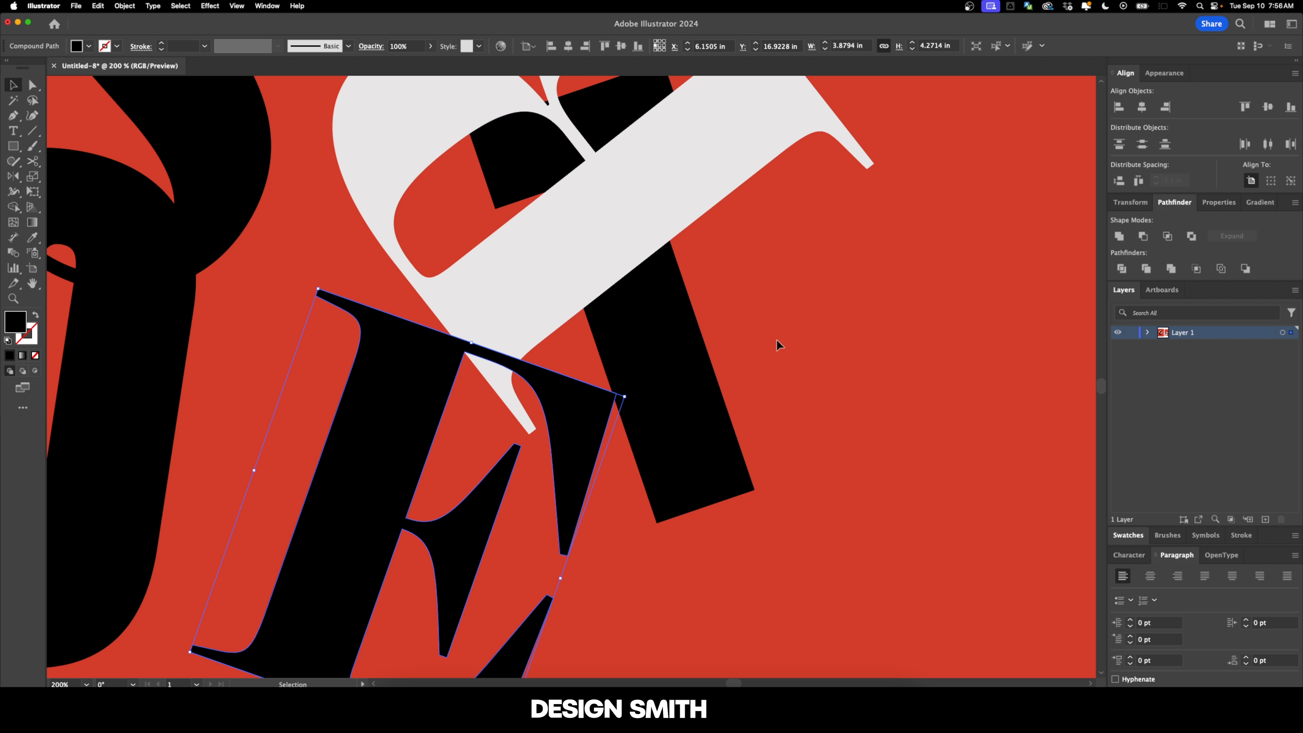
left_click(785, 367)
Step: Fill the O with the off-white sampled from the first T
scroll(785, 367, "down", 4)
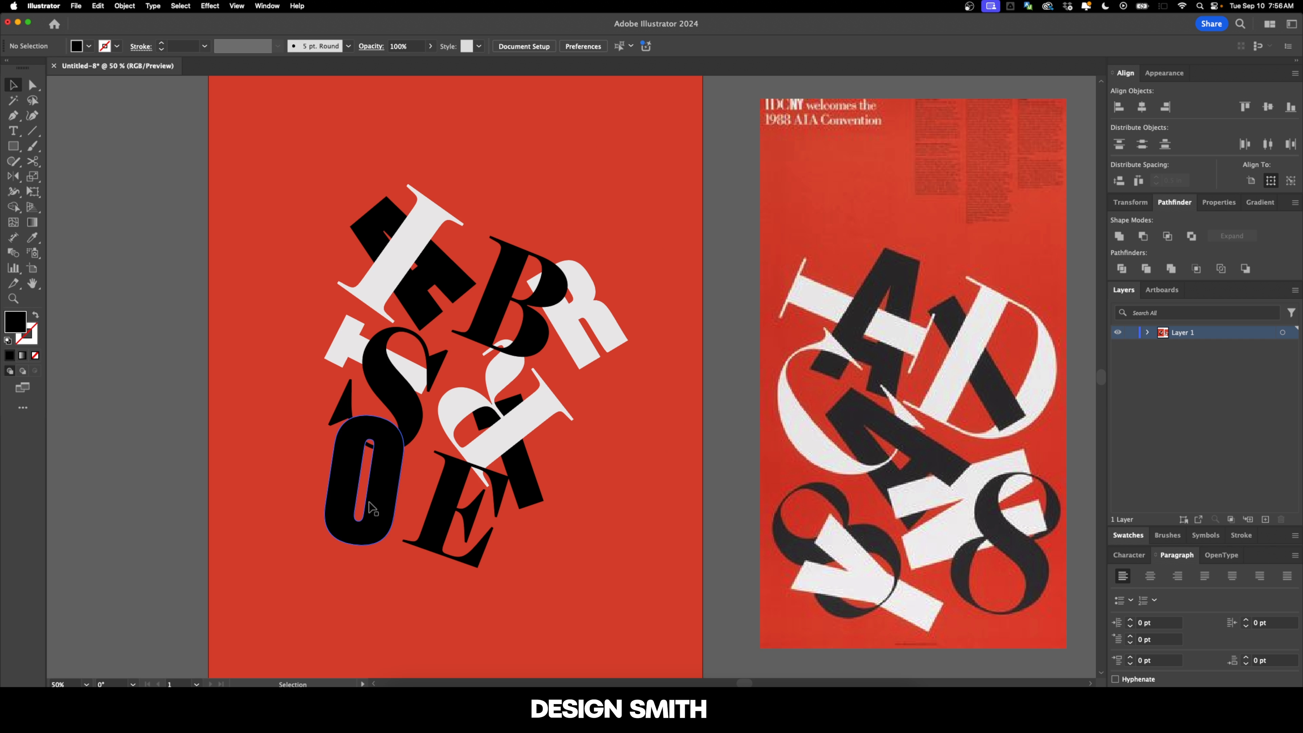
left_click(373, 505)
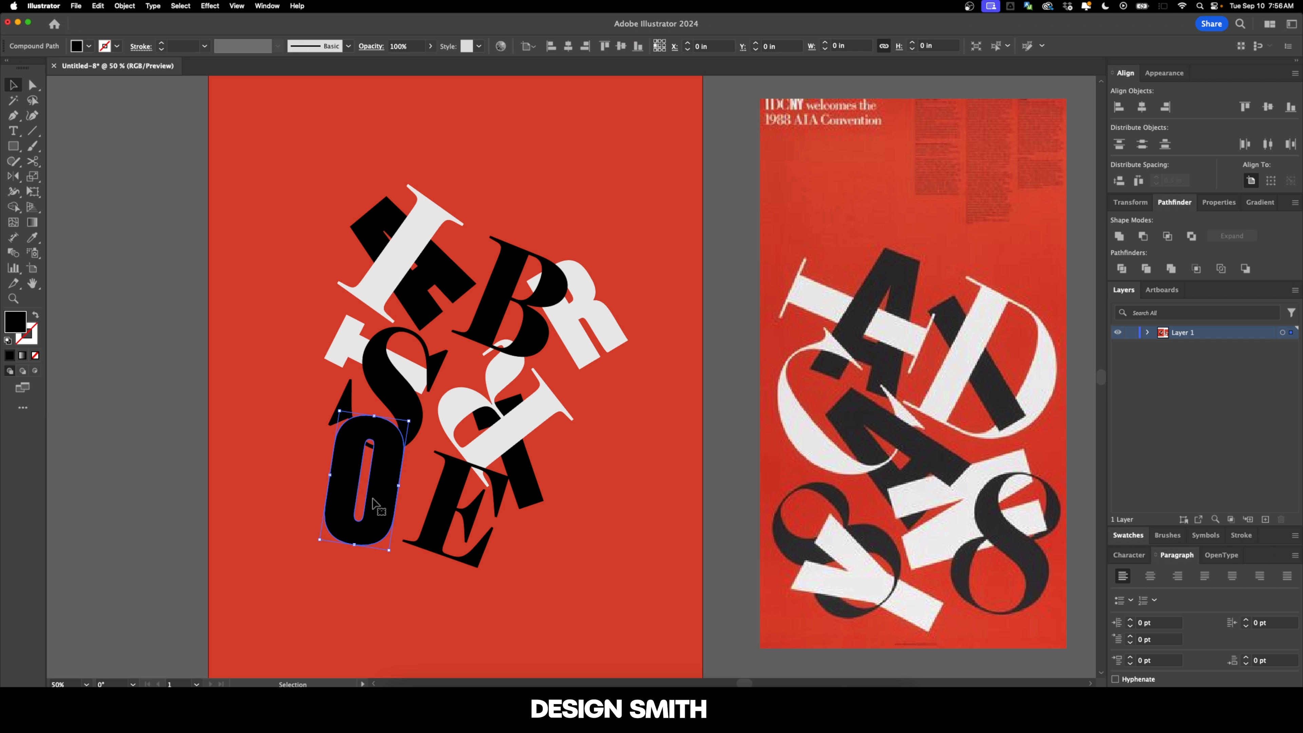
key("i")
left_click(345, 337)
key("v")
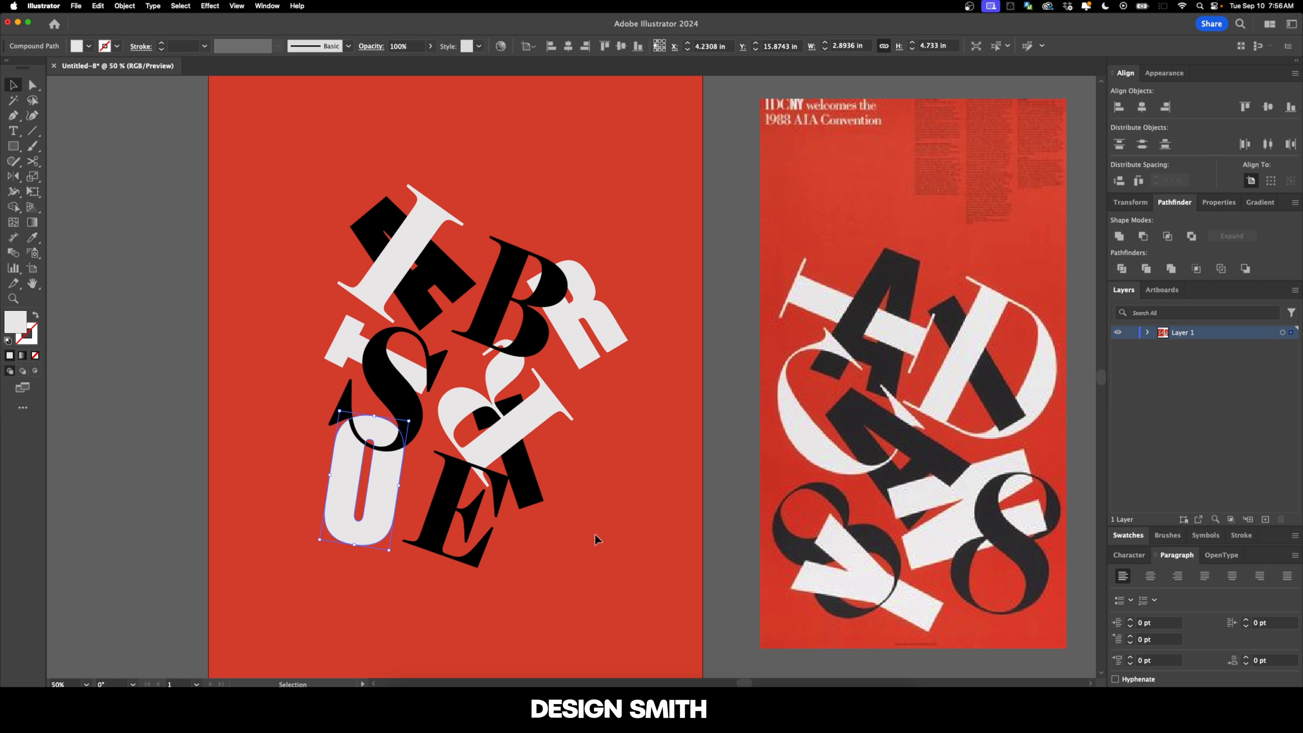
left_click(596, 539)
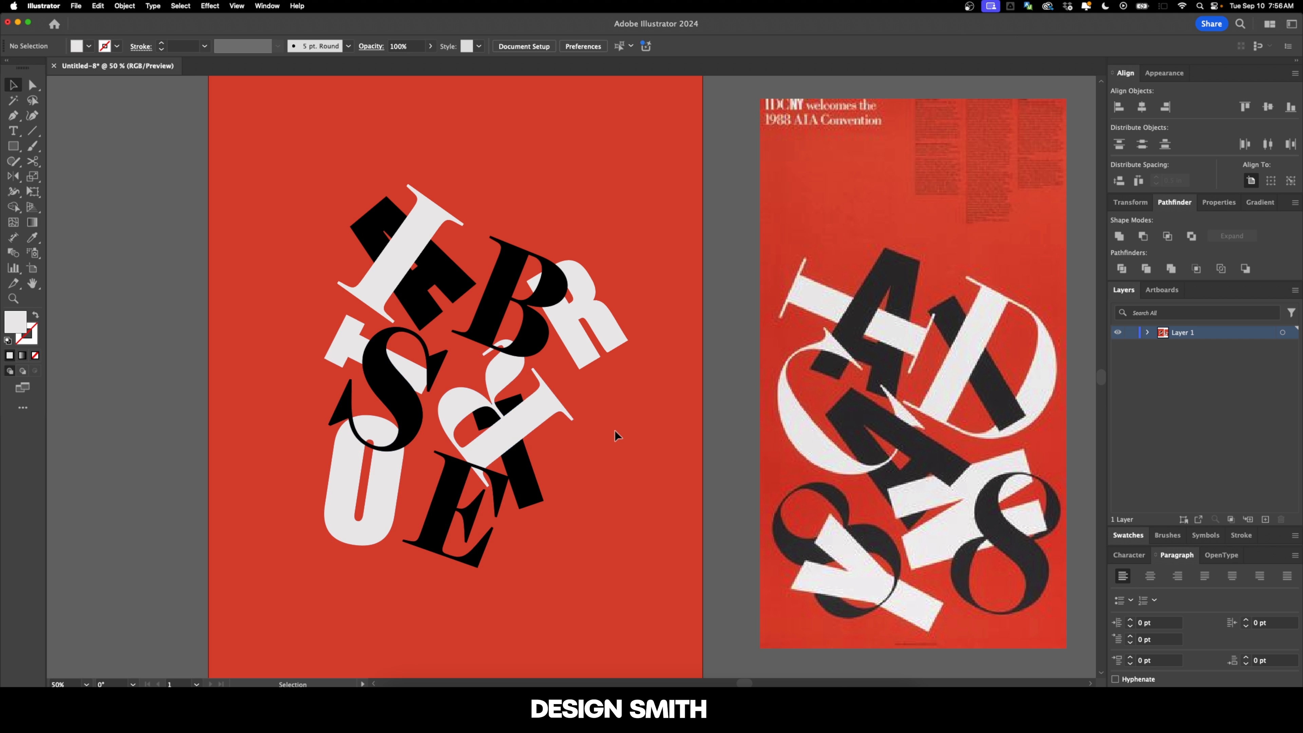
Step: Duplicate the whole letter cluster horizontally to the empty area left of the artboard
key("super+equal")
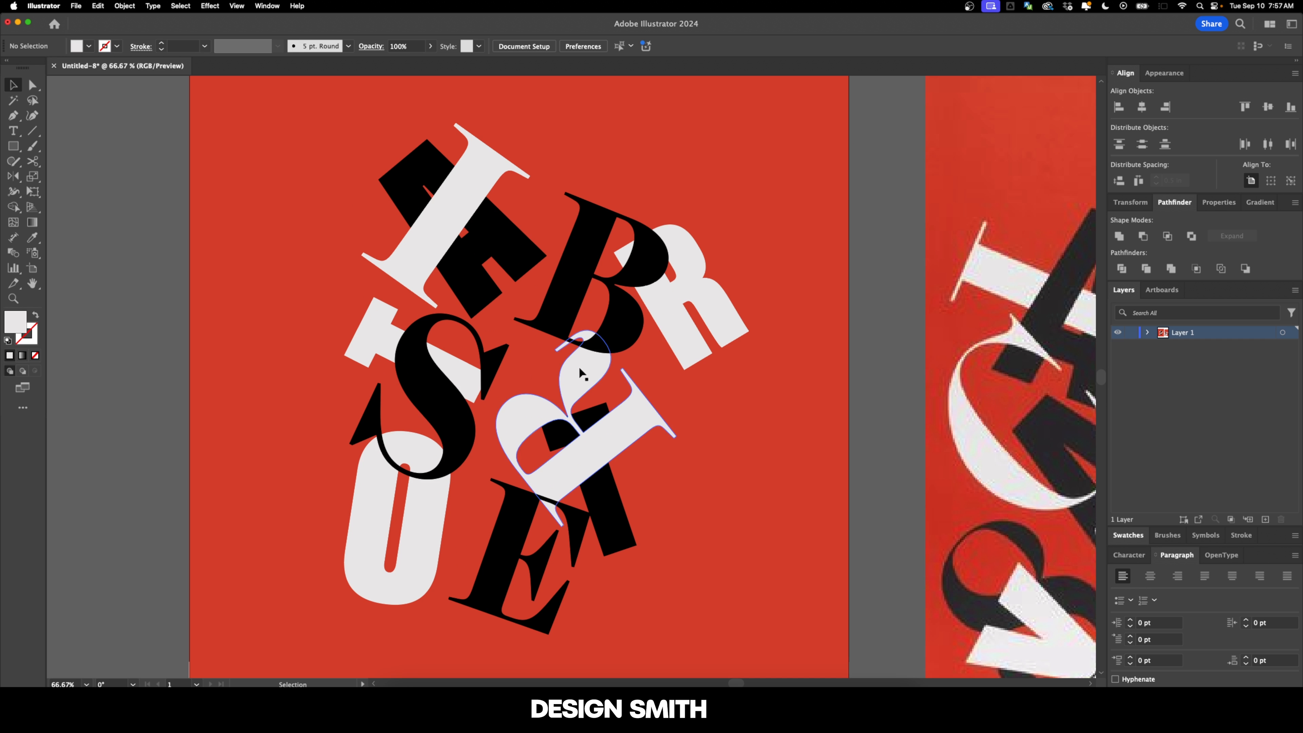
left_click_drag(584, 267, 769, 508)
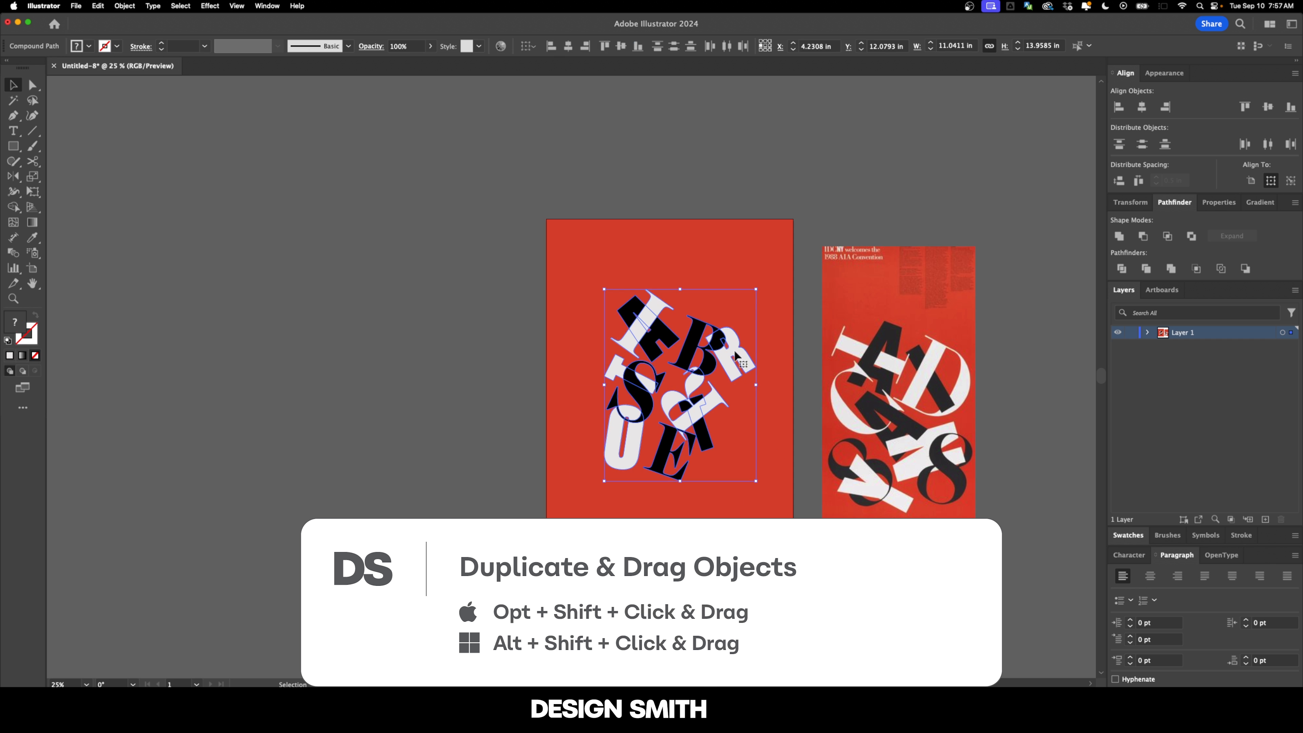
left_click_drag(741, 354, 403, 354)
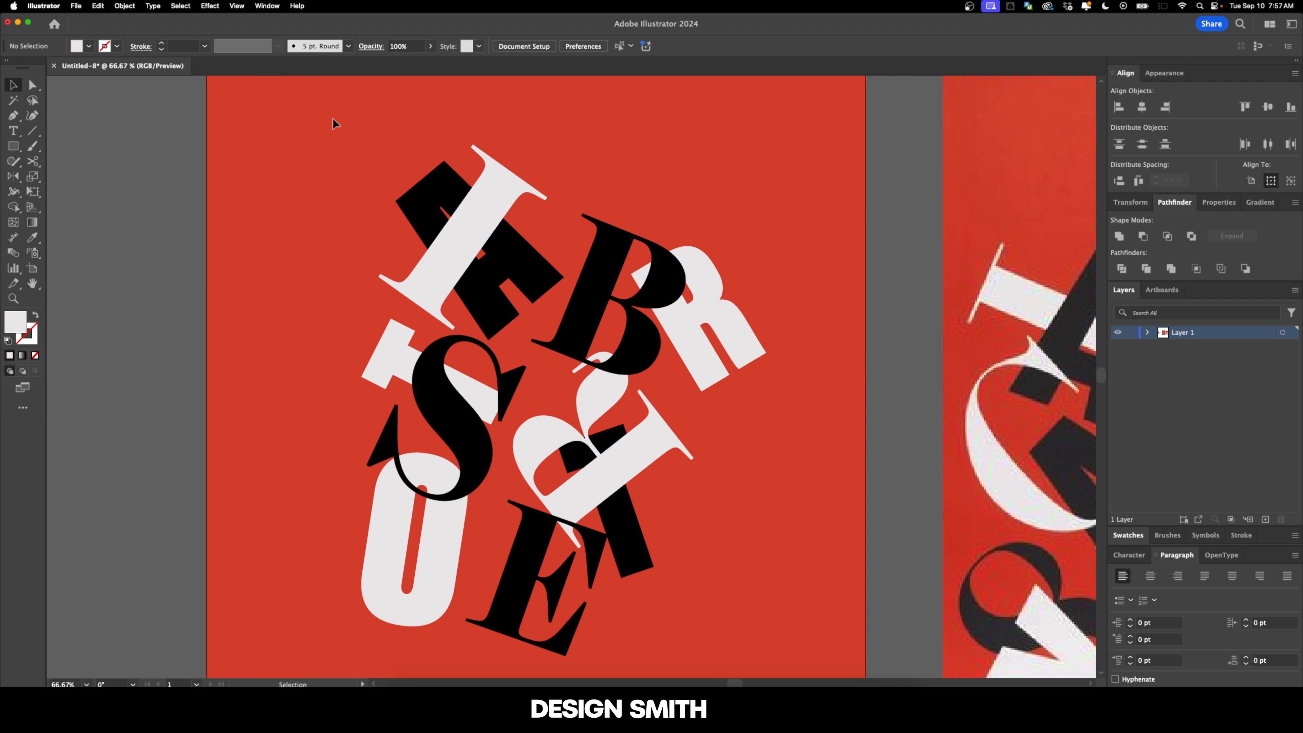
Step: Split all the letters on the artboard at their overlaps with Pathfinder Divide and activate the Direct Selection tool
left_click_drag(834, 676, 834, 674)
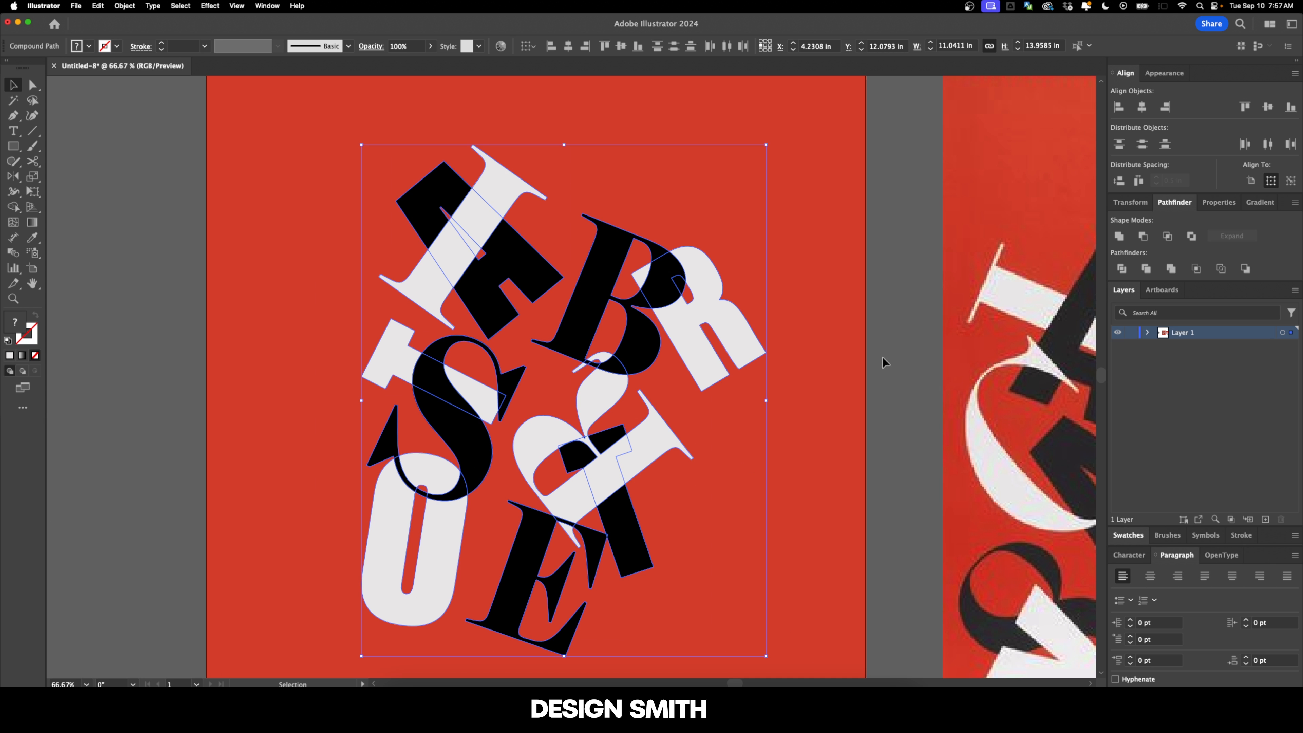
left_click(1185, 204)
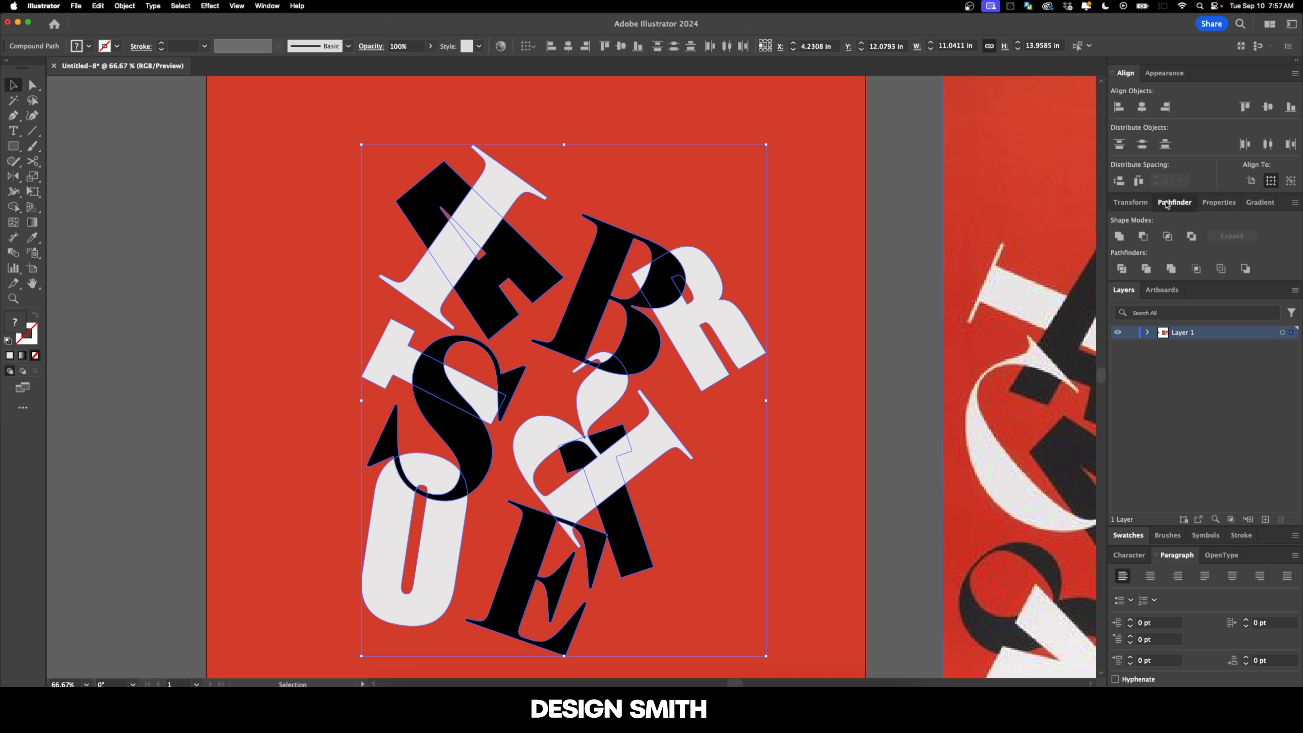
left_click(1124, 268)
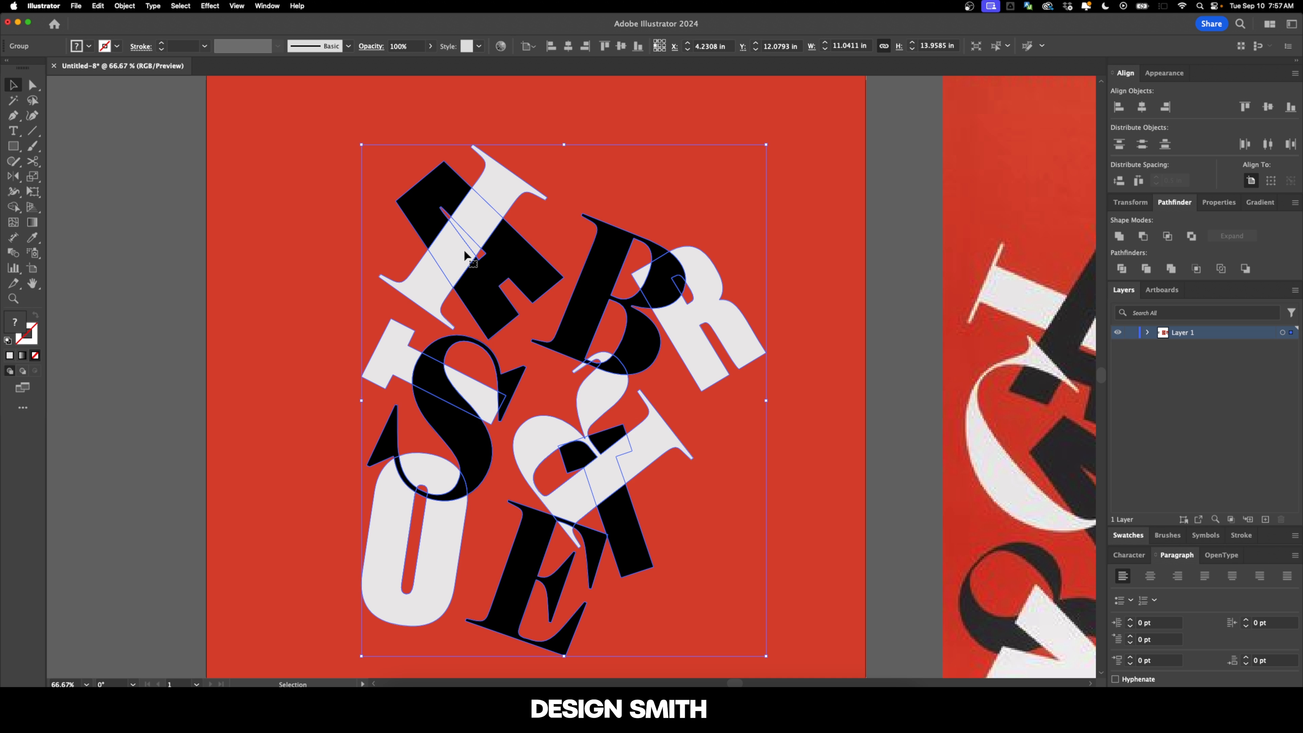
key("a")
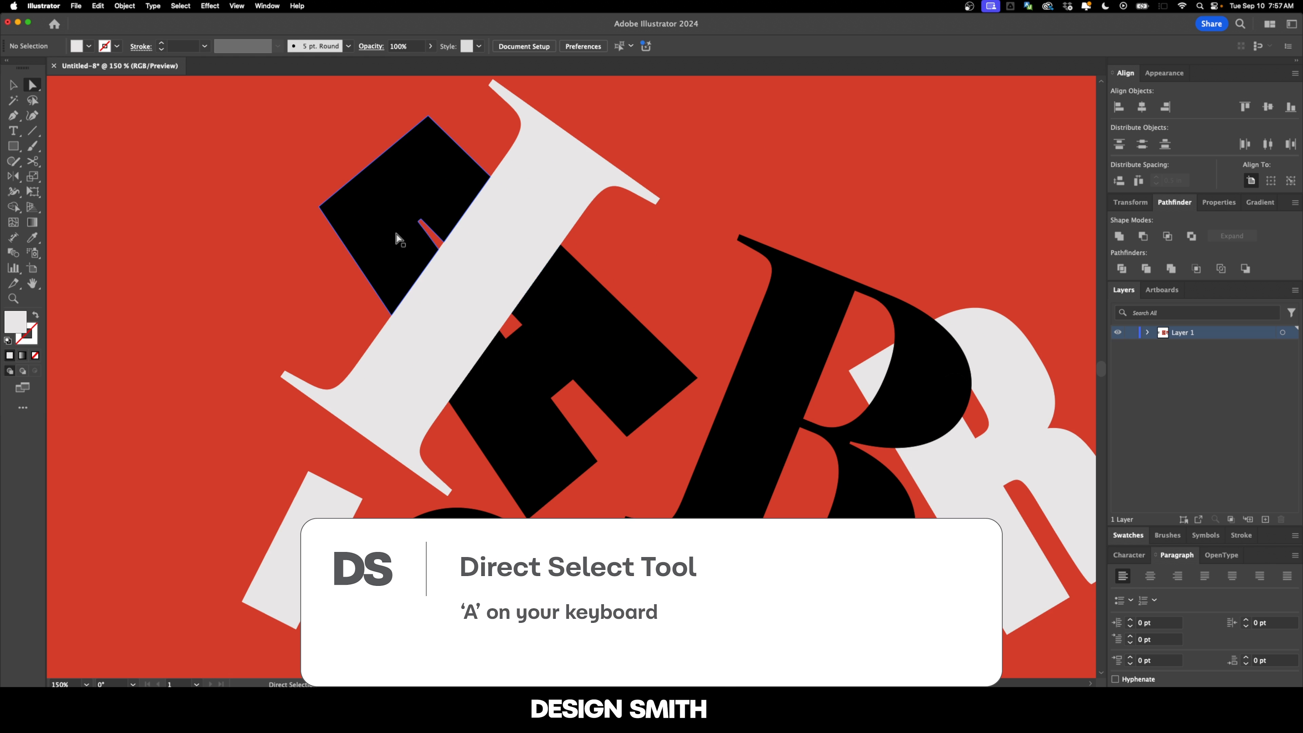
Step: Fill the overlap of the A and the serif I with black sampled from the A
left_click(528, 251)
key("i")
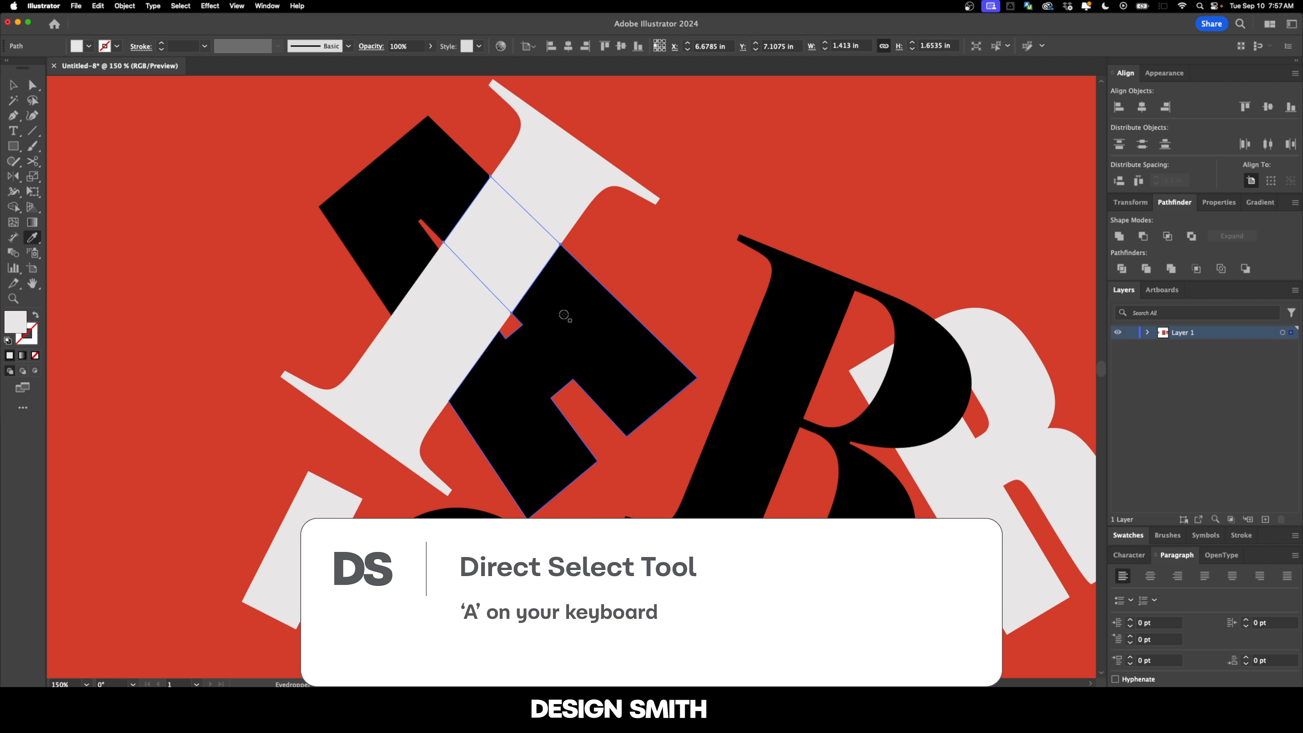
left_click(564, 316)
key("super+shift+a")
scroll(655, 240, "down", 2)
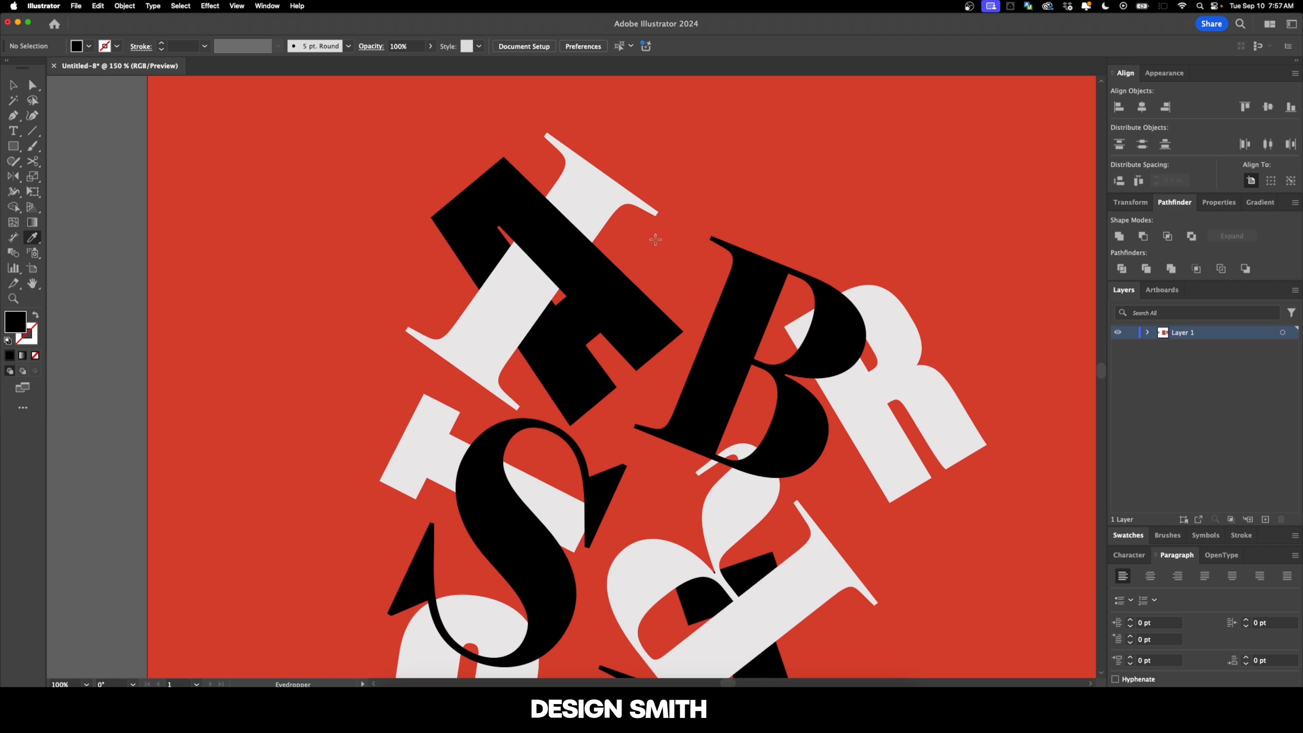
Step: Fill the overlap of the first T's stem and the S with off-white sampled from the T
left_click_drag(622, 265, 557, 257)
key("a")
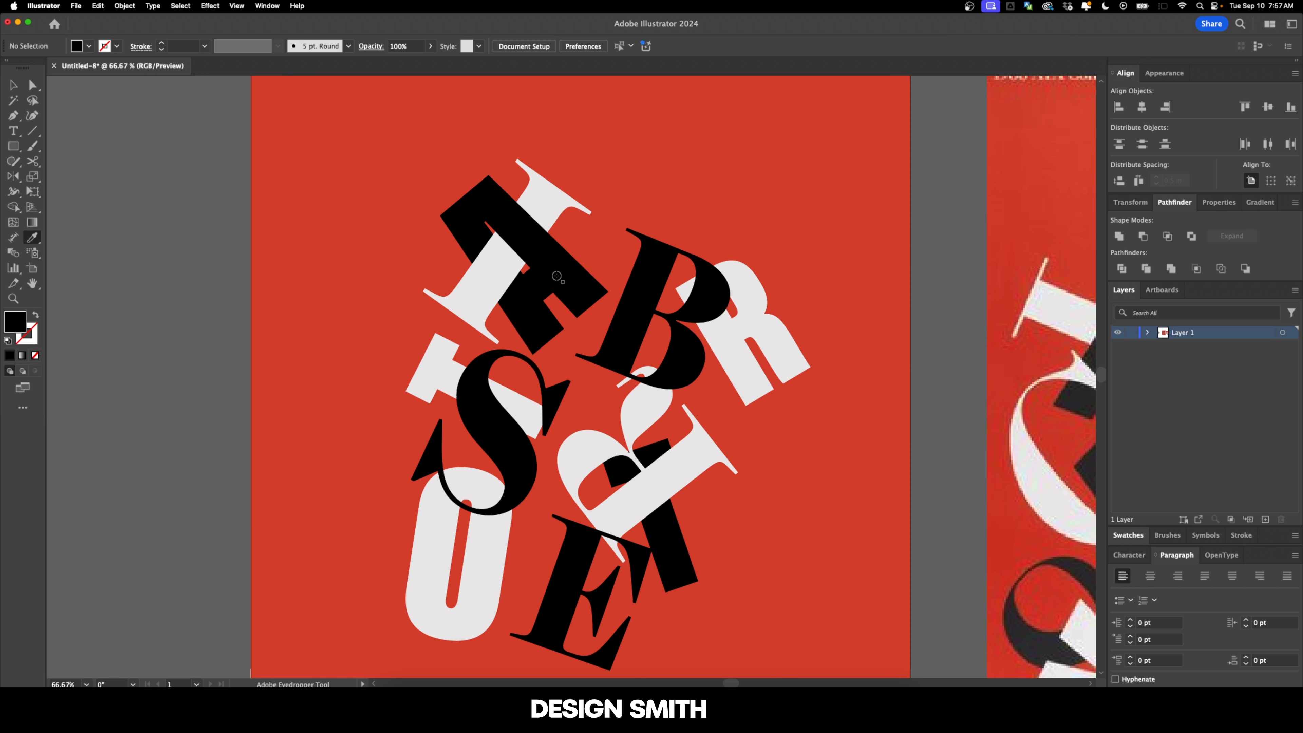
scroll(503, 379, "up", 2)
left_click(446, 408)
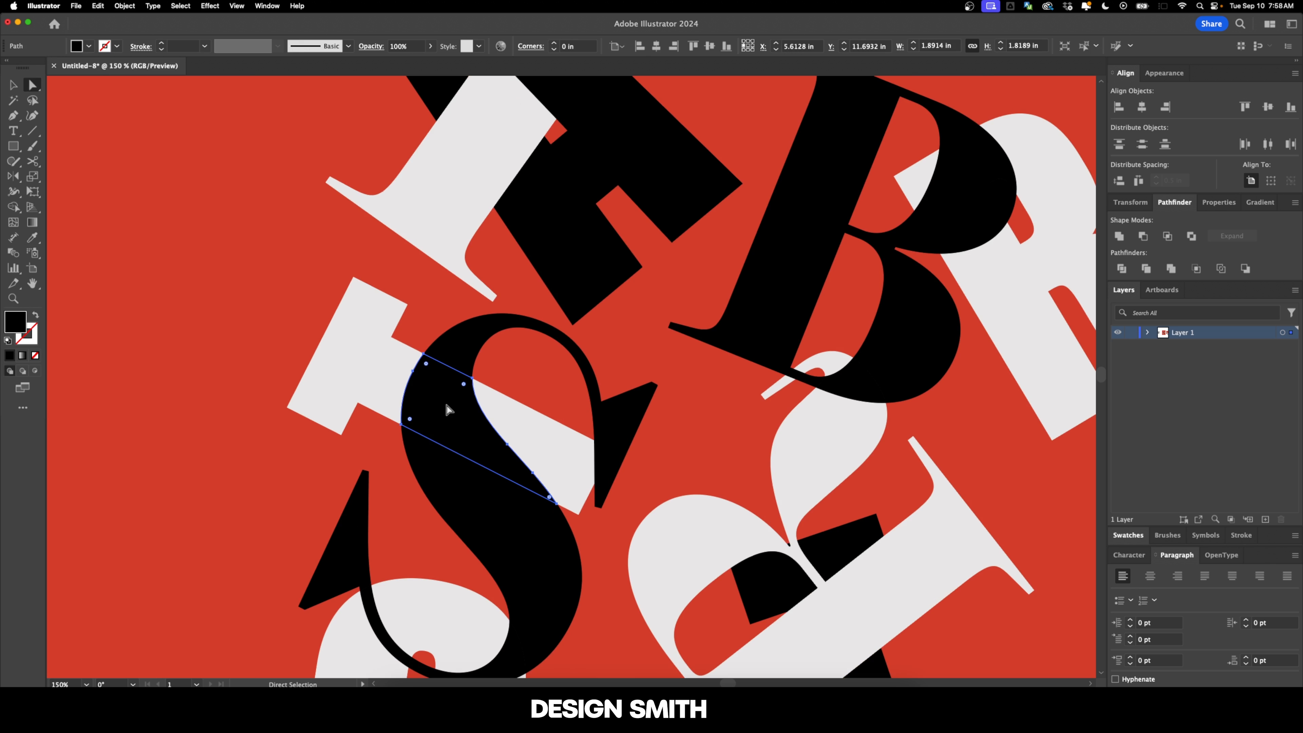
key("i")
left_click(388, 375)
key("super+shift+a")
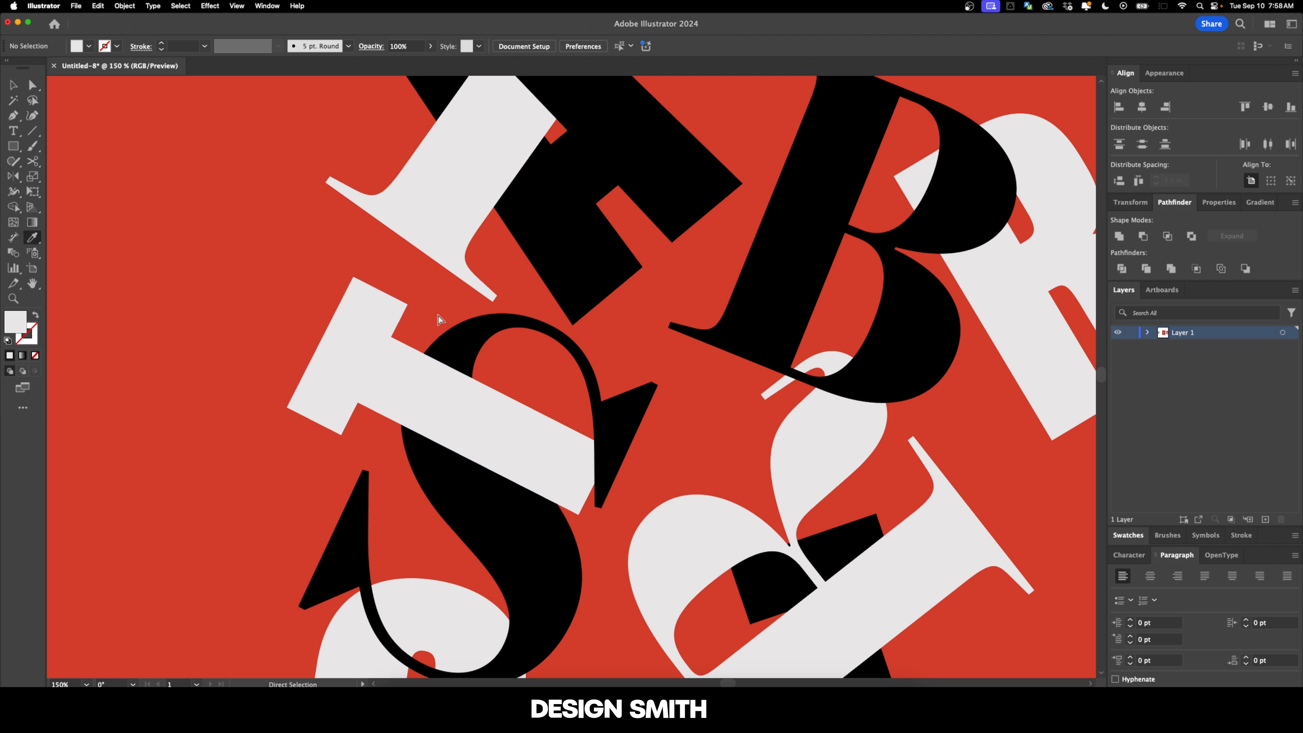
Step: Fill the overlap of the S's lower curve and the O with off-white sampled from the O
left_click_drag(585, 508, 497, 378)
key("v")
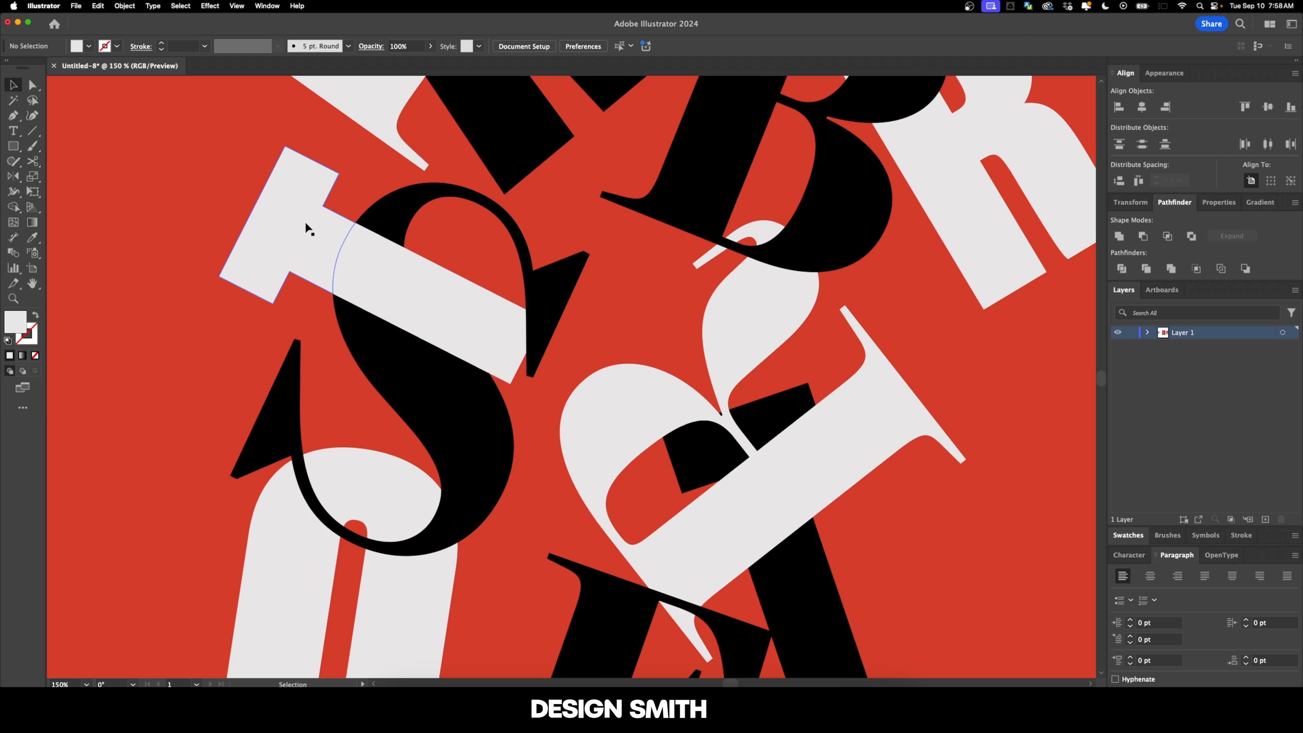
scroll(543, 267, "down", 6)
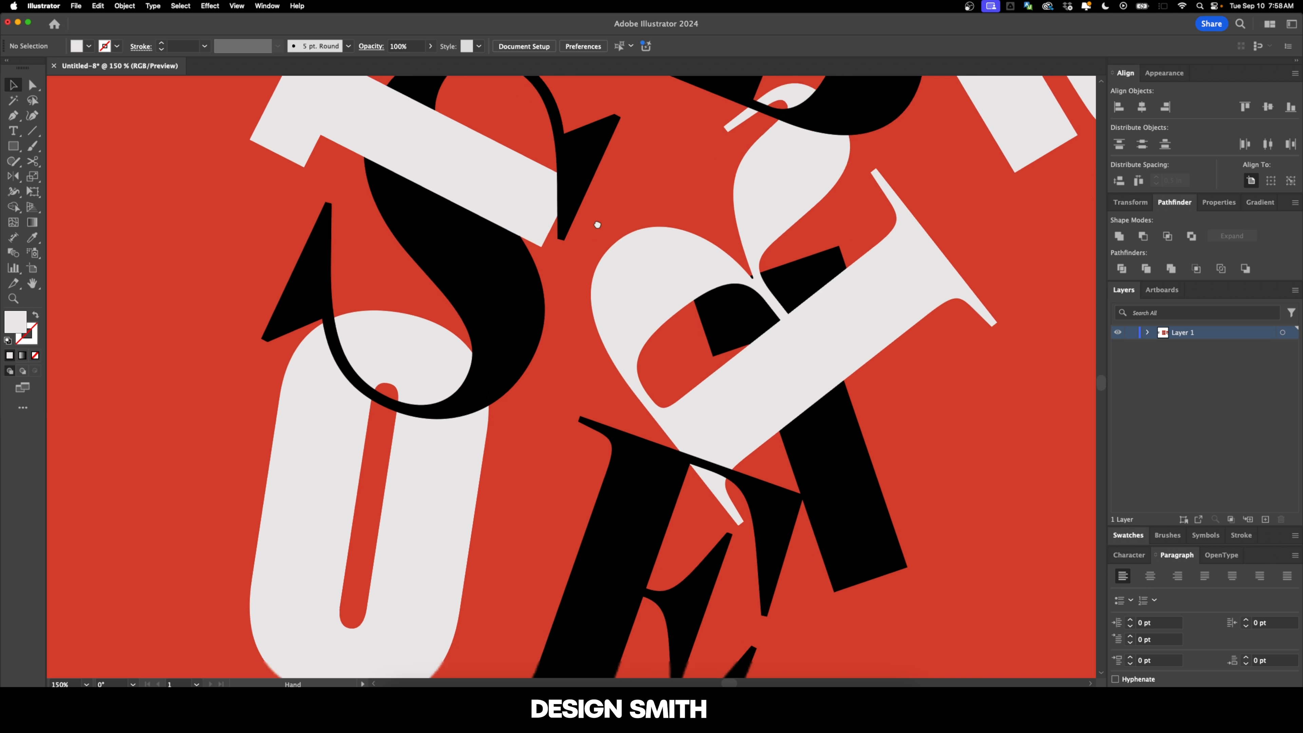
left_click(431, 391, "super")
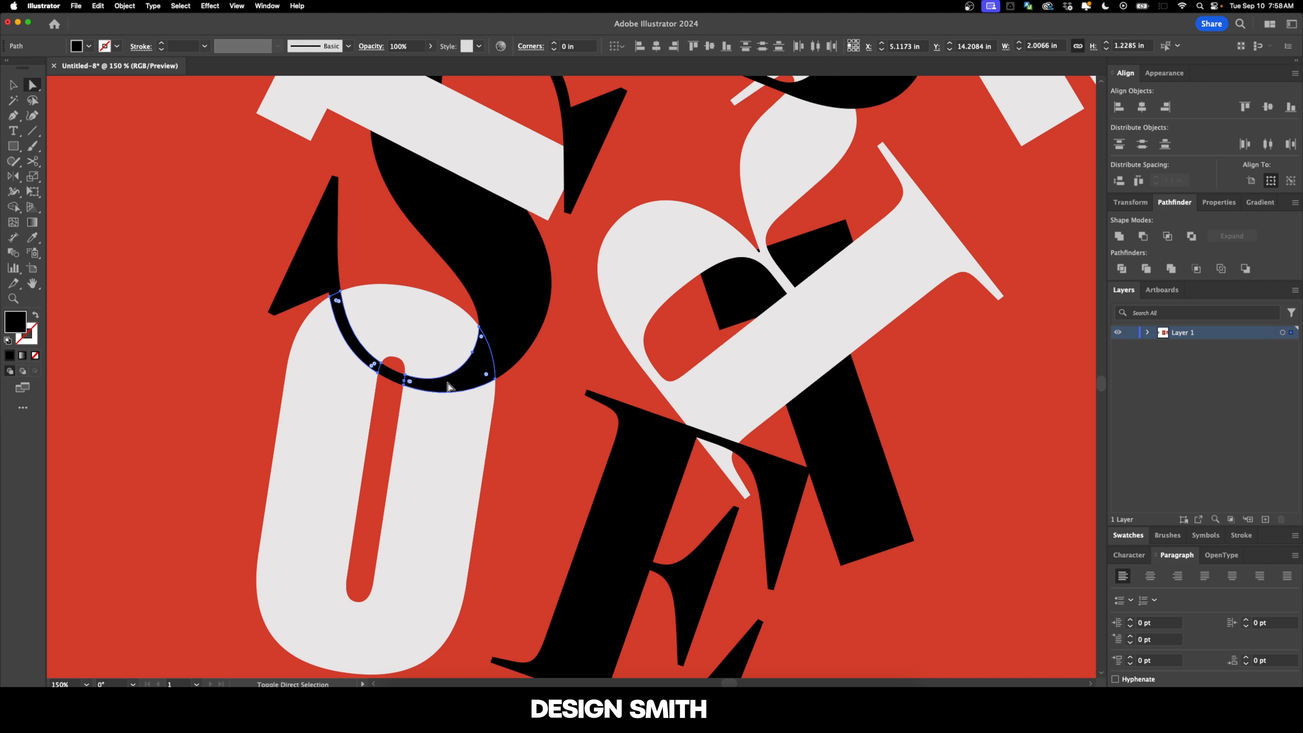
key("i")
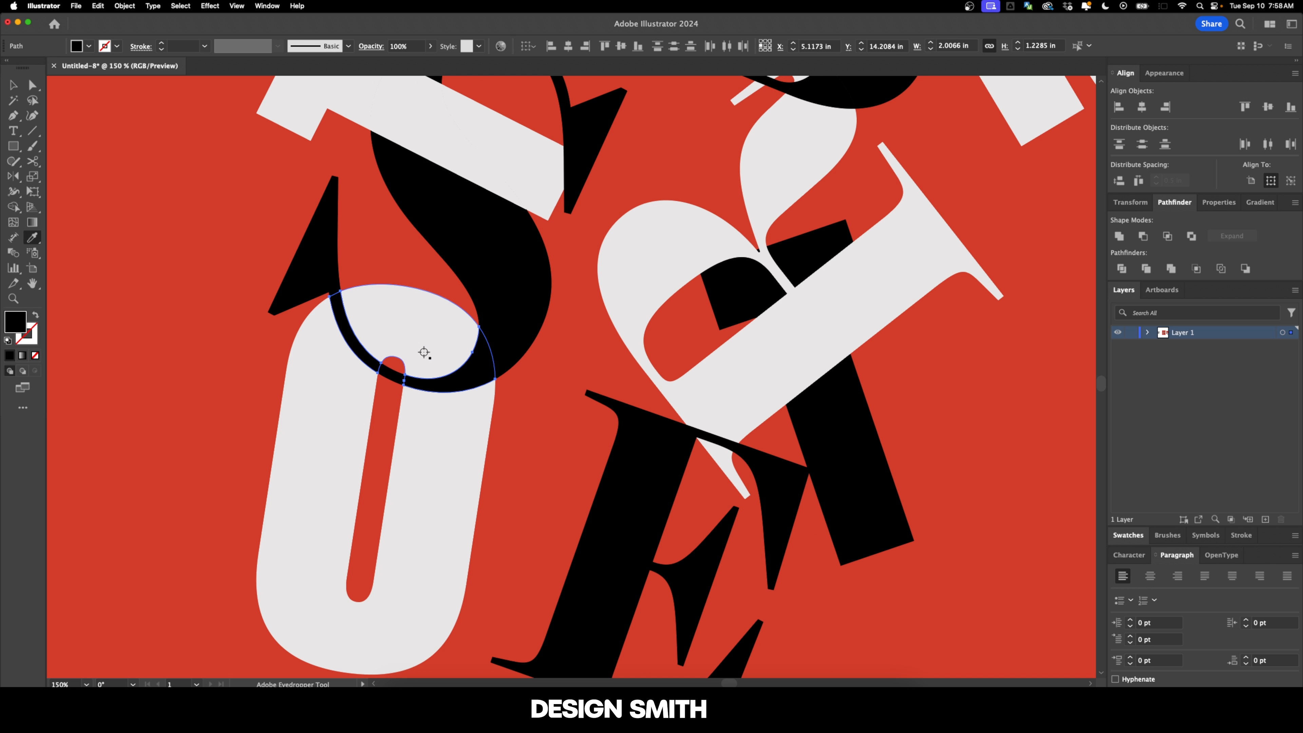
left_click(424, 352)
key("v")
left_click(545, 411)
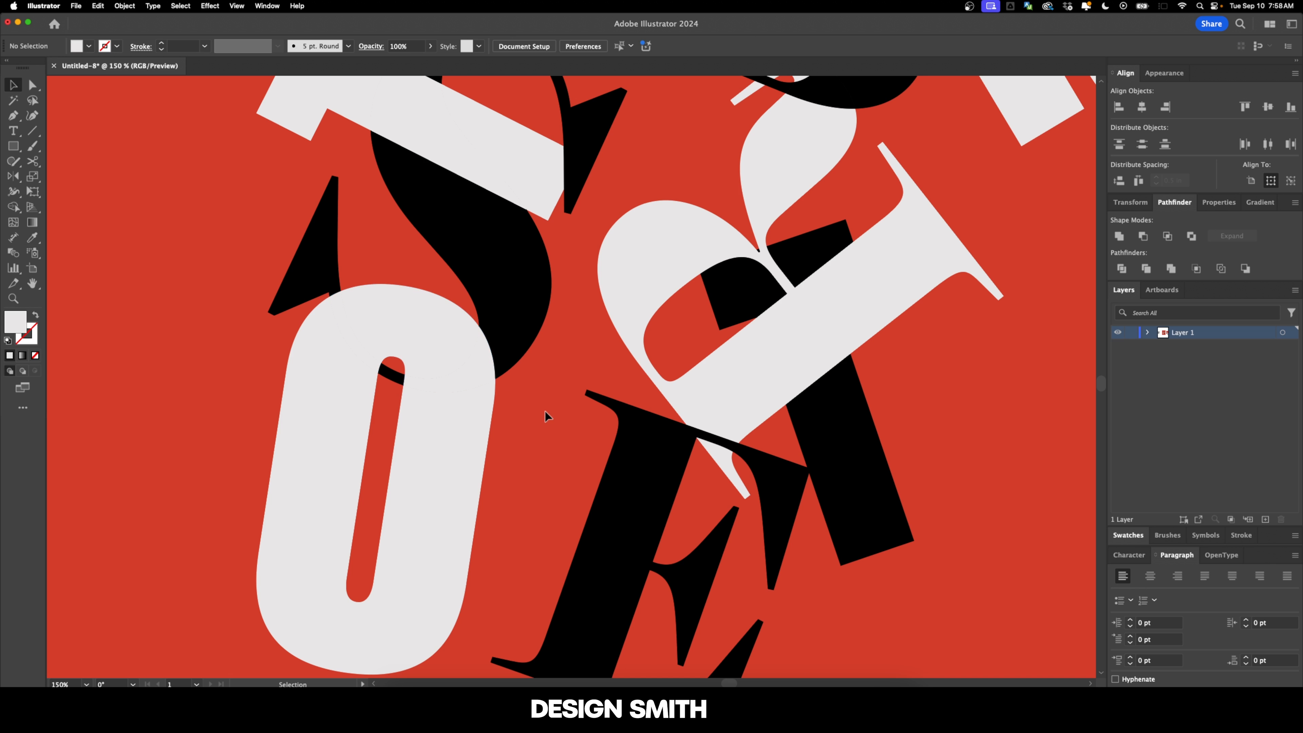
Step: Try filling the thin S stroke crossing the O's upper left with black sampled from the S
left_click_drag(545, 412, 589, 446)
key("a")
left_click(417, 350)
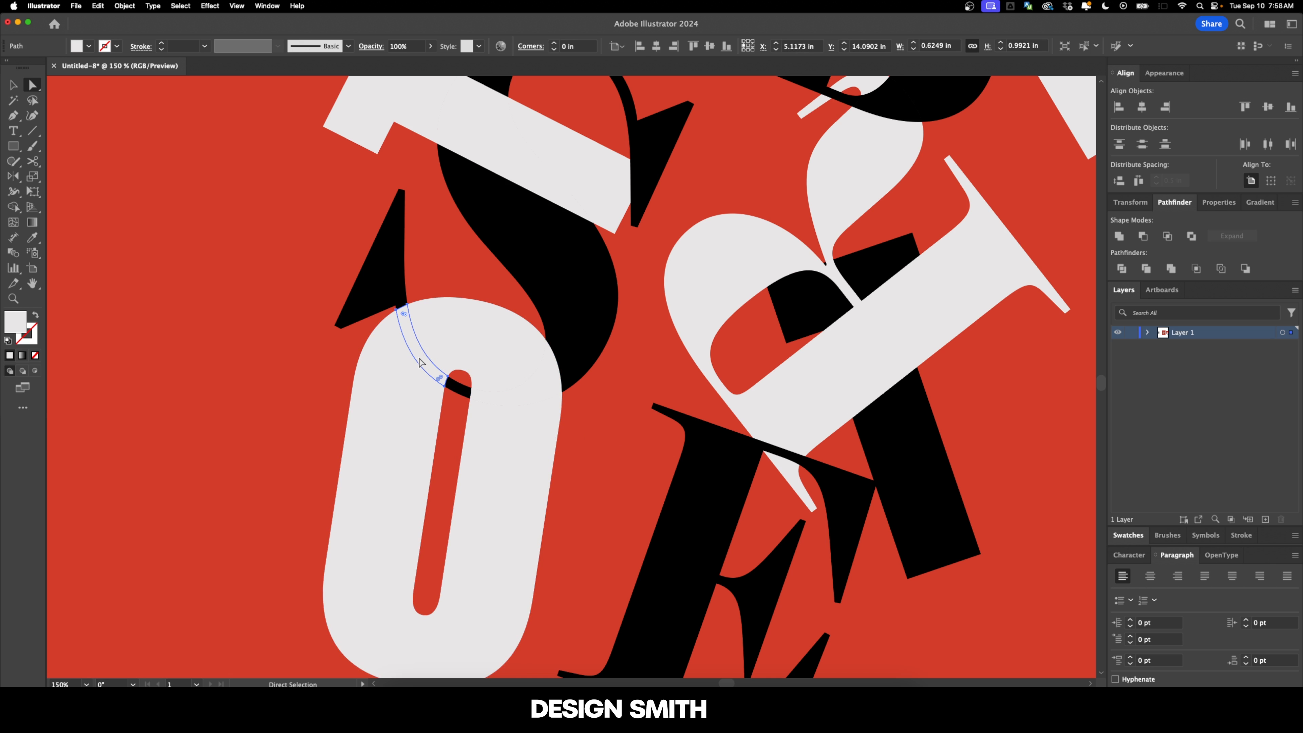
key("i")
left_click(378, 277)
key("v")
left_click(611, 444)
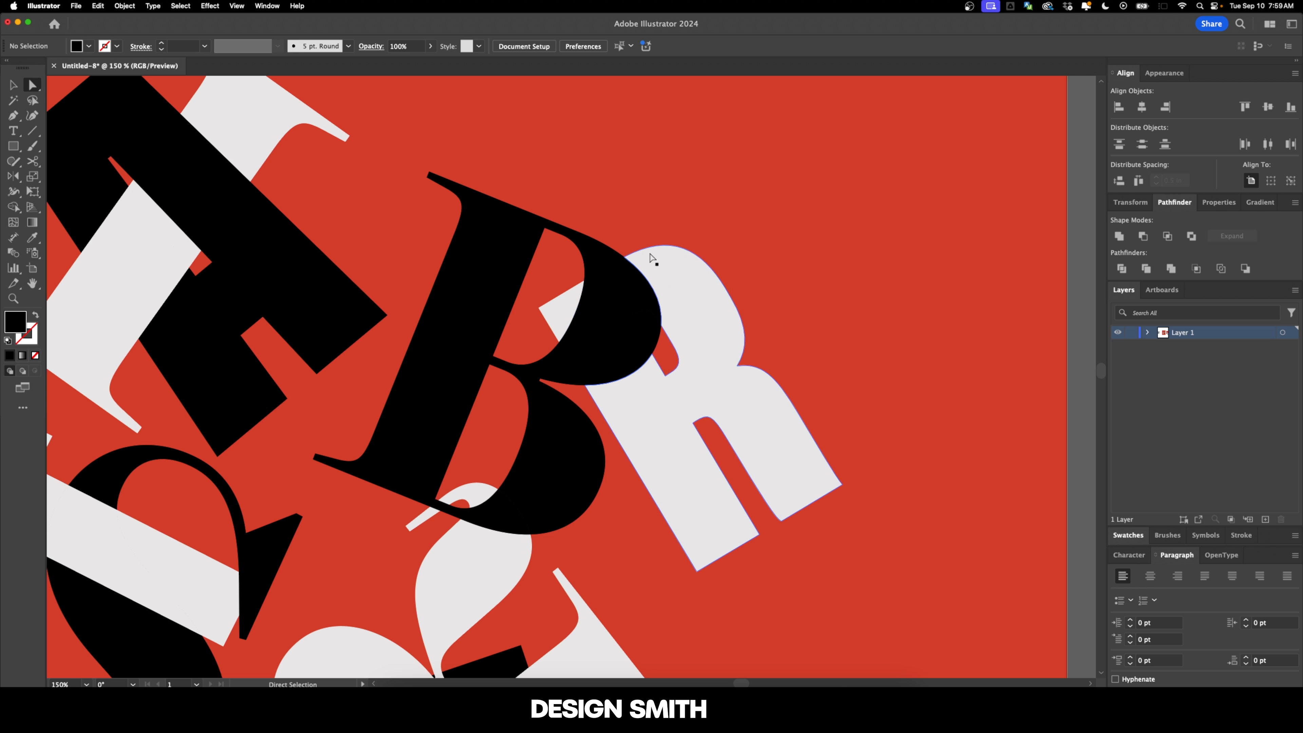
Step: Try filling the overlap of the B and the bold R with the R's off-white, and undo it
left_click(630, 295)
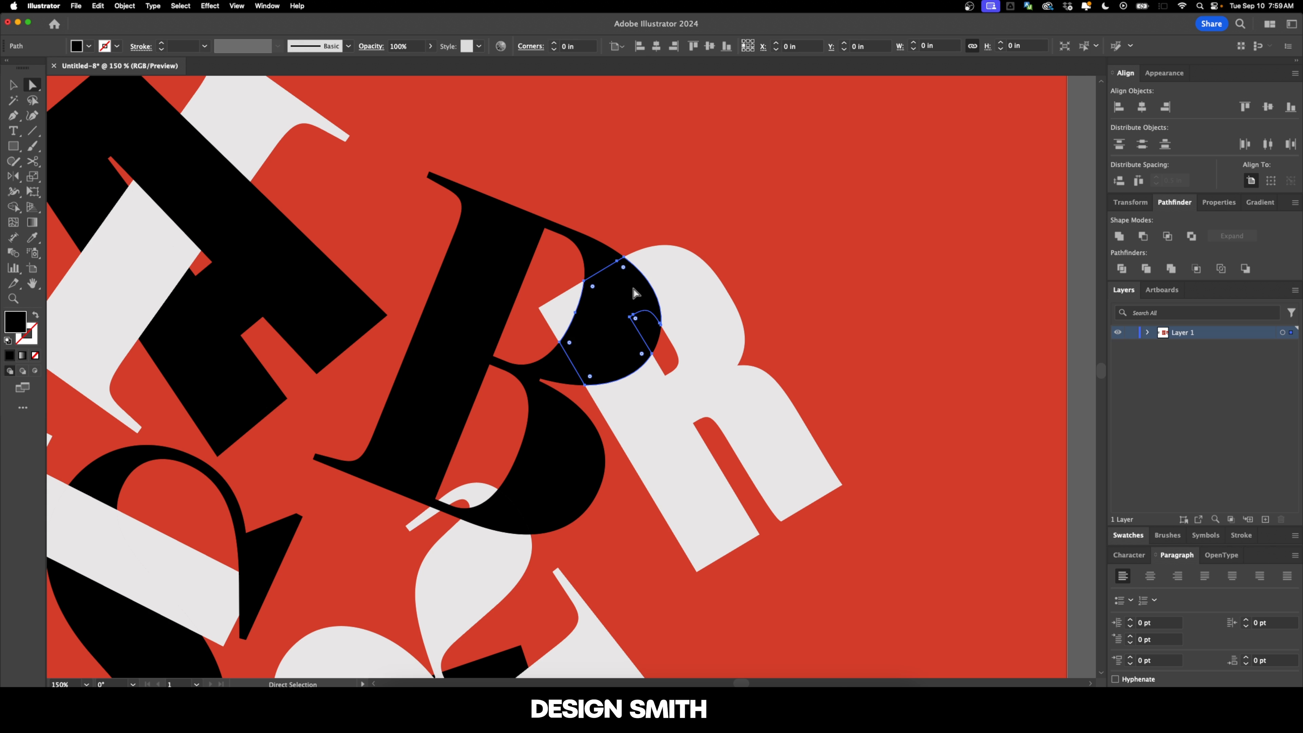
key("i")
left_click(707, 282)
key("super+shift+a")
key("v")
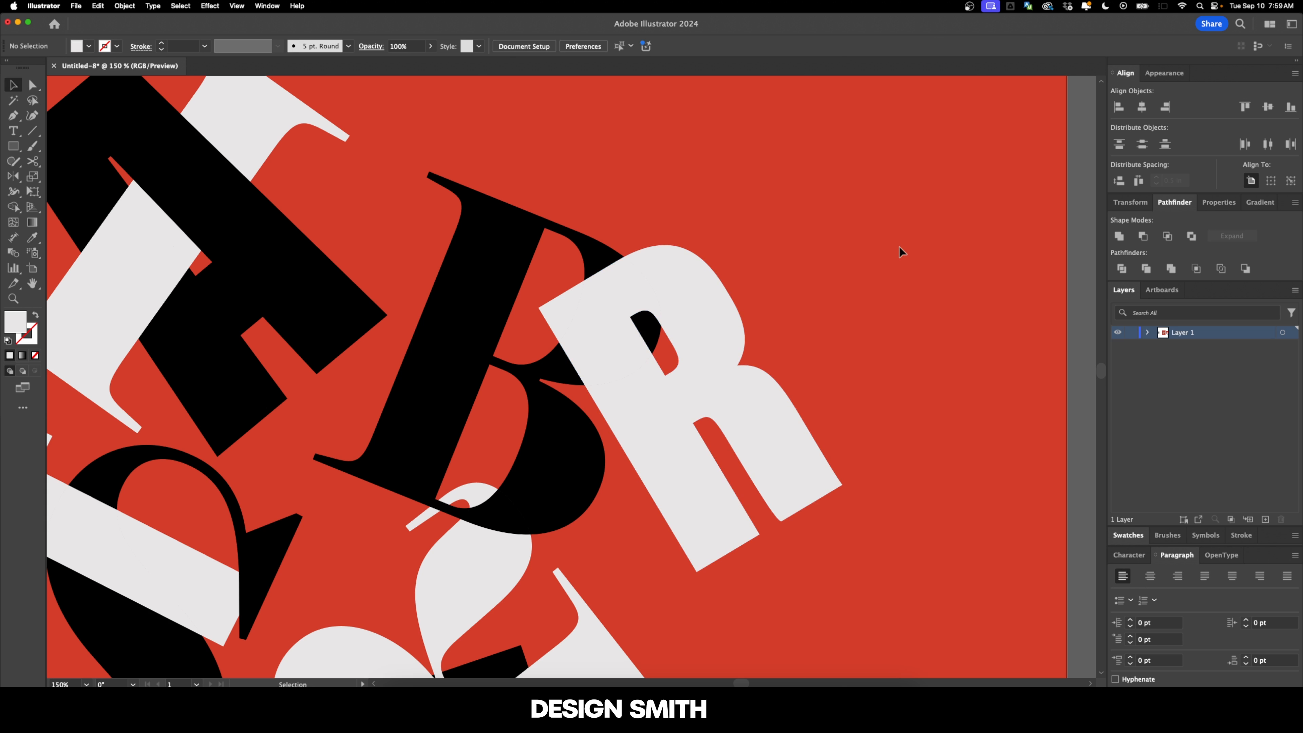
key("super+z")
scroll(908, 257, "down", 2)
left_click(909, 257)
Step: Fill the small piece where the serif R's thin tail crosses the B's base with off-white sampled from the tail
scroll(896, 308, "left", 2)
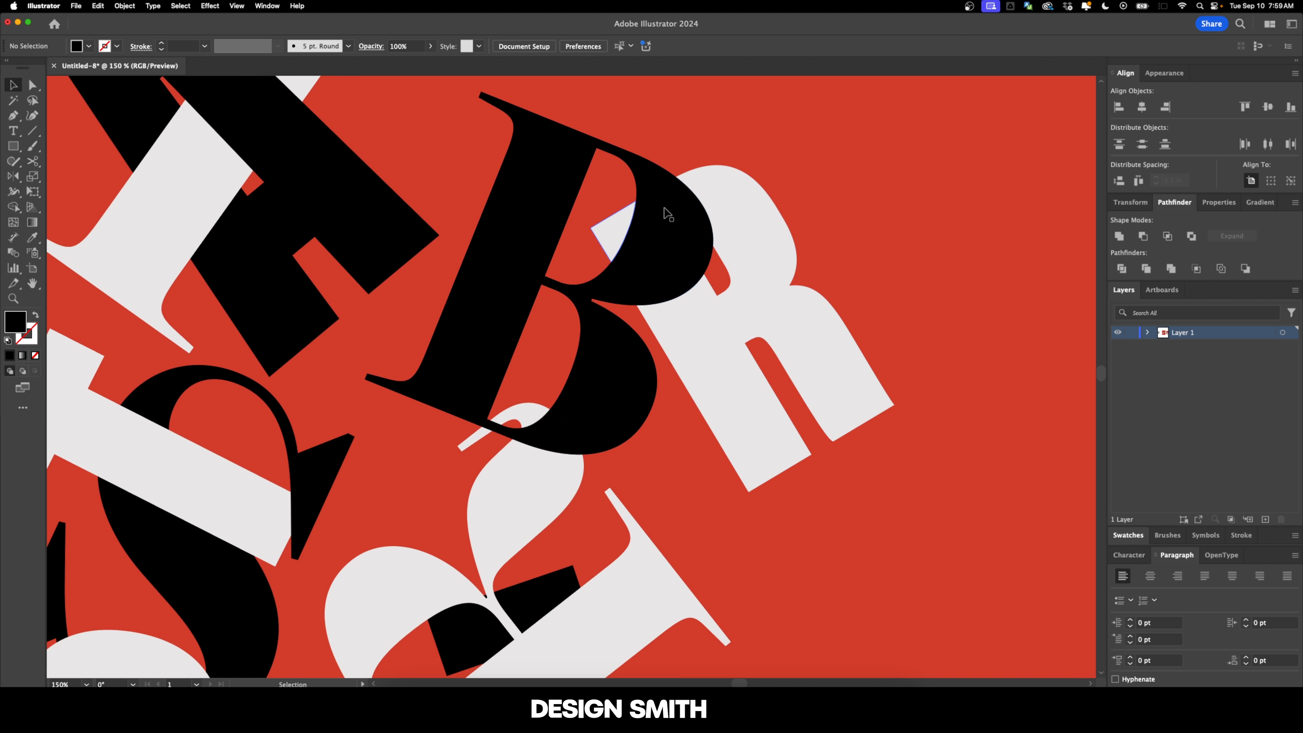
scroll(806, 361, "down", 2)
scroll(806, 361, "left", 2)
key("super+equal")
key("super+equal")
key("super+equal")
key("a")
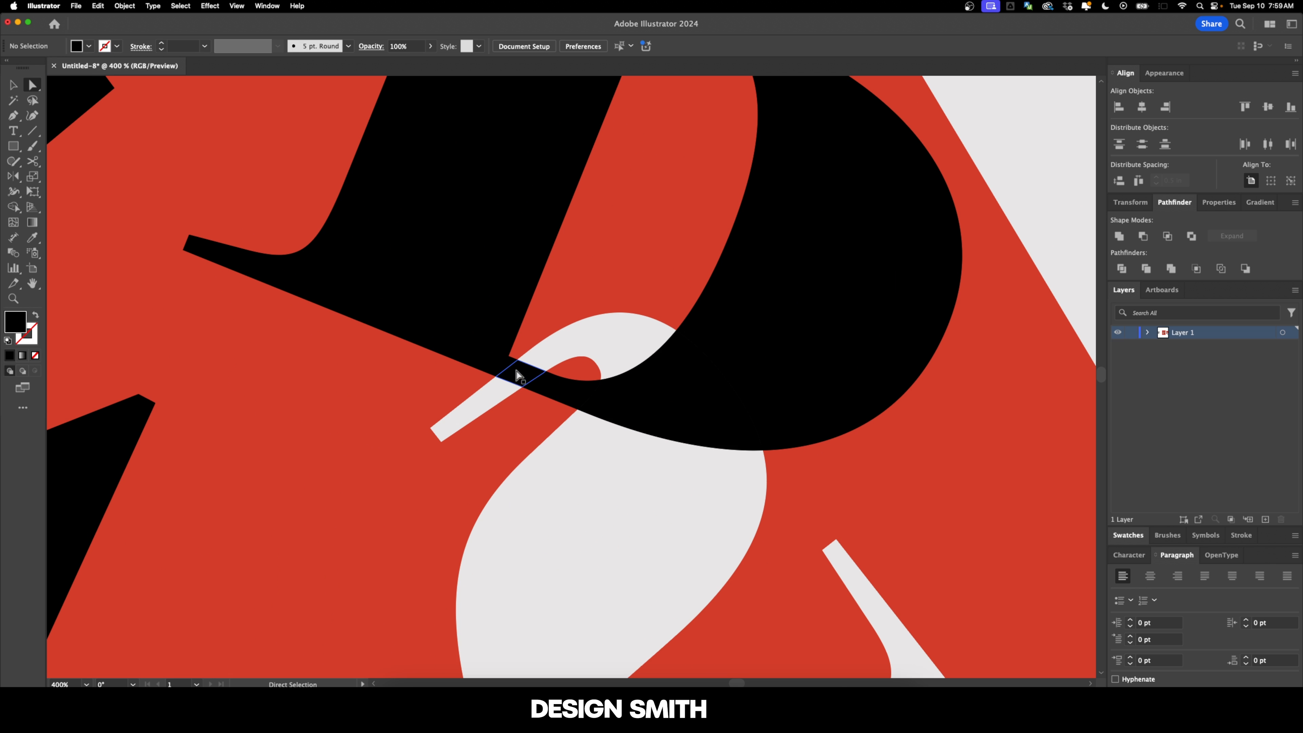
left_click(519, 376)
key("i")
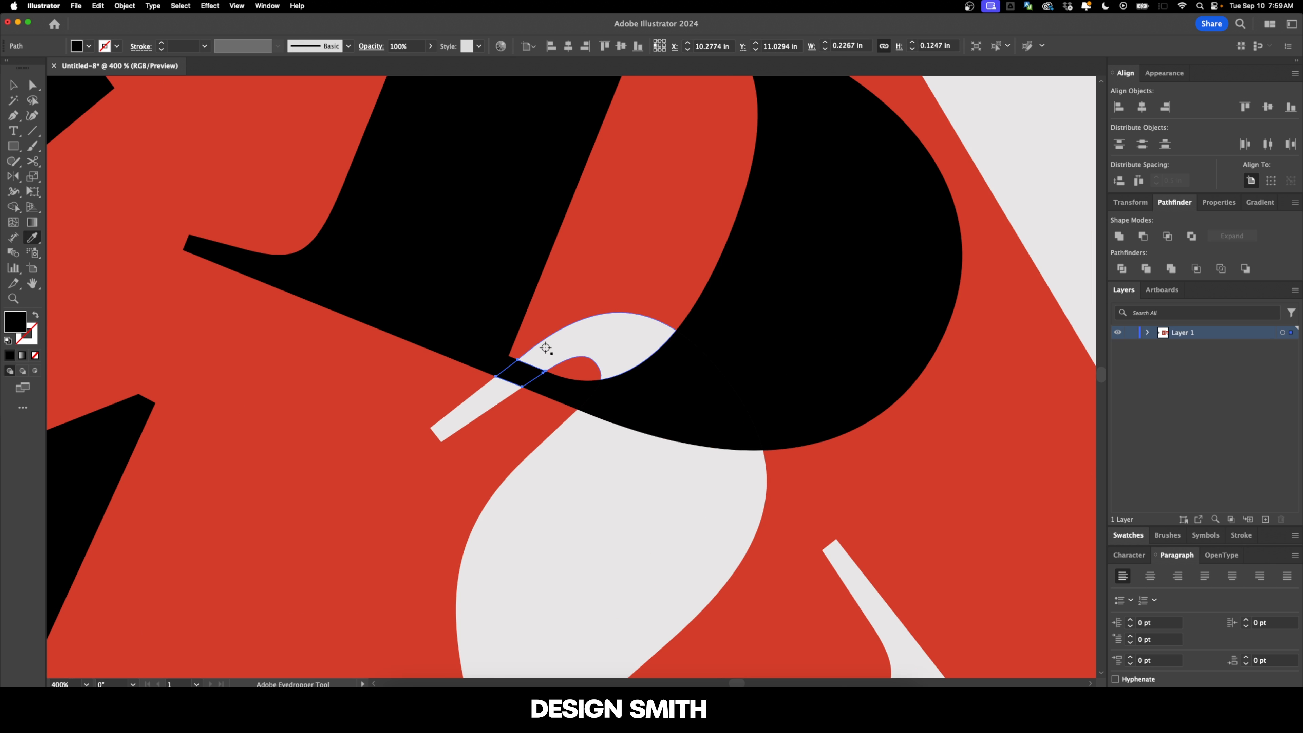
left_click(546, 348)
key("super+shift+a")
Step: Fill the overlap of the second T and the serif R with black sampled from the T
key("super+minus")
key("super+minus")
key("super+minus")
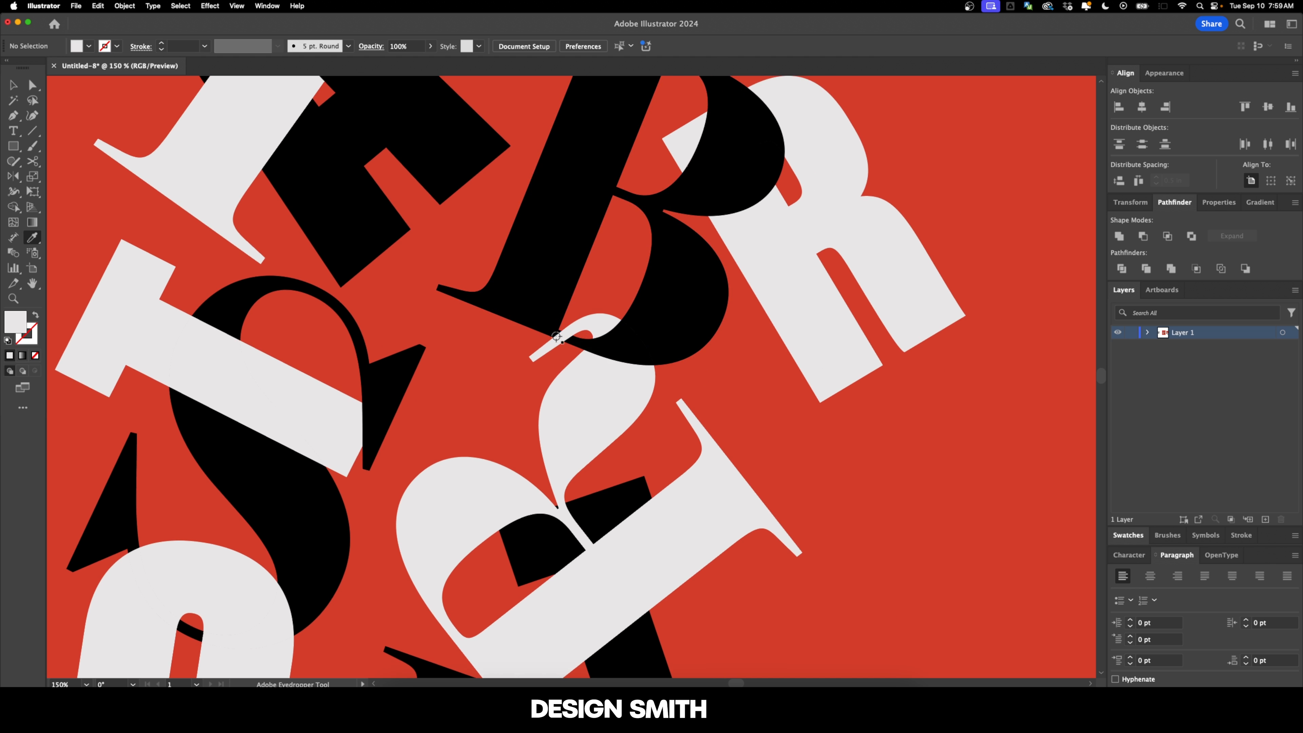
key("a")
scroll(634, 357, "down", 5)
left_click(634, 357)
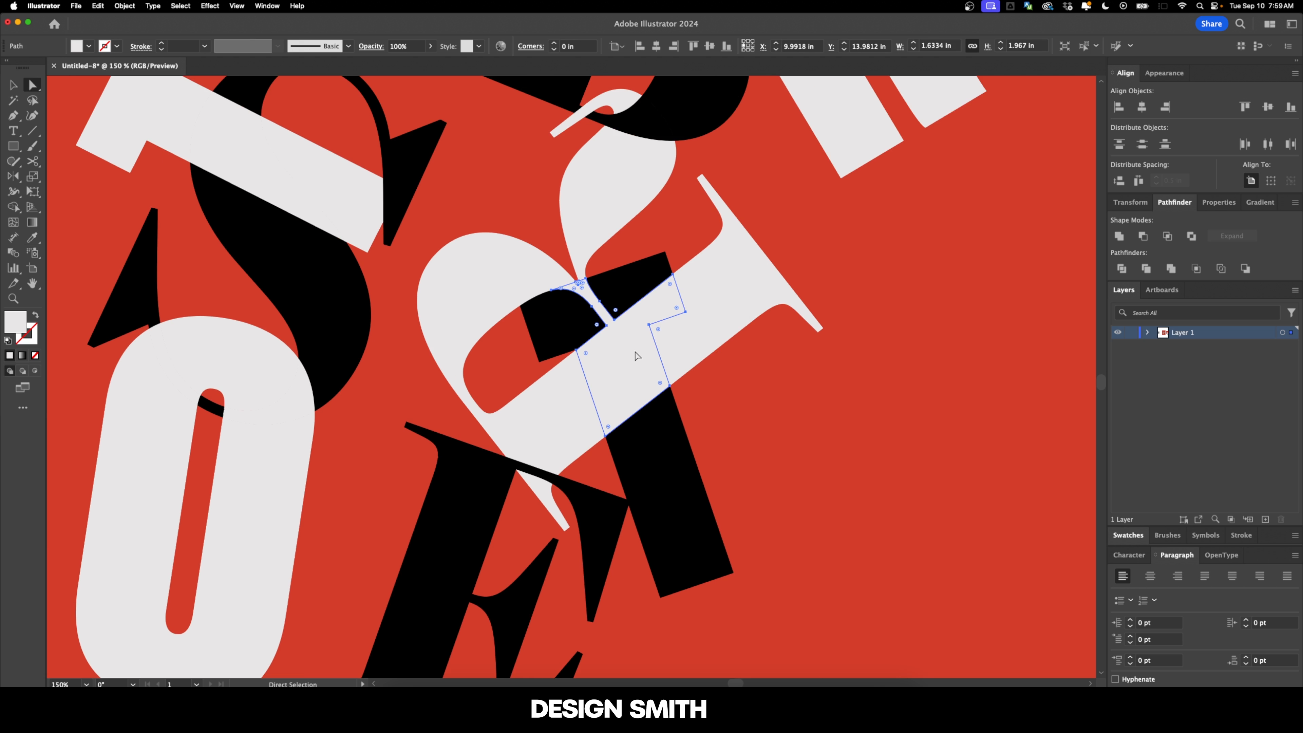
key("i")
left_click(626, 286)
key("super+shift+a")
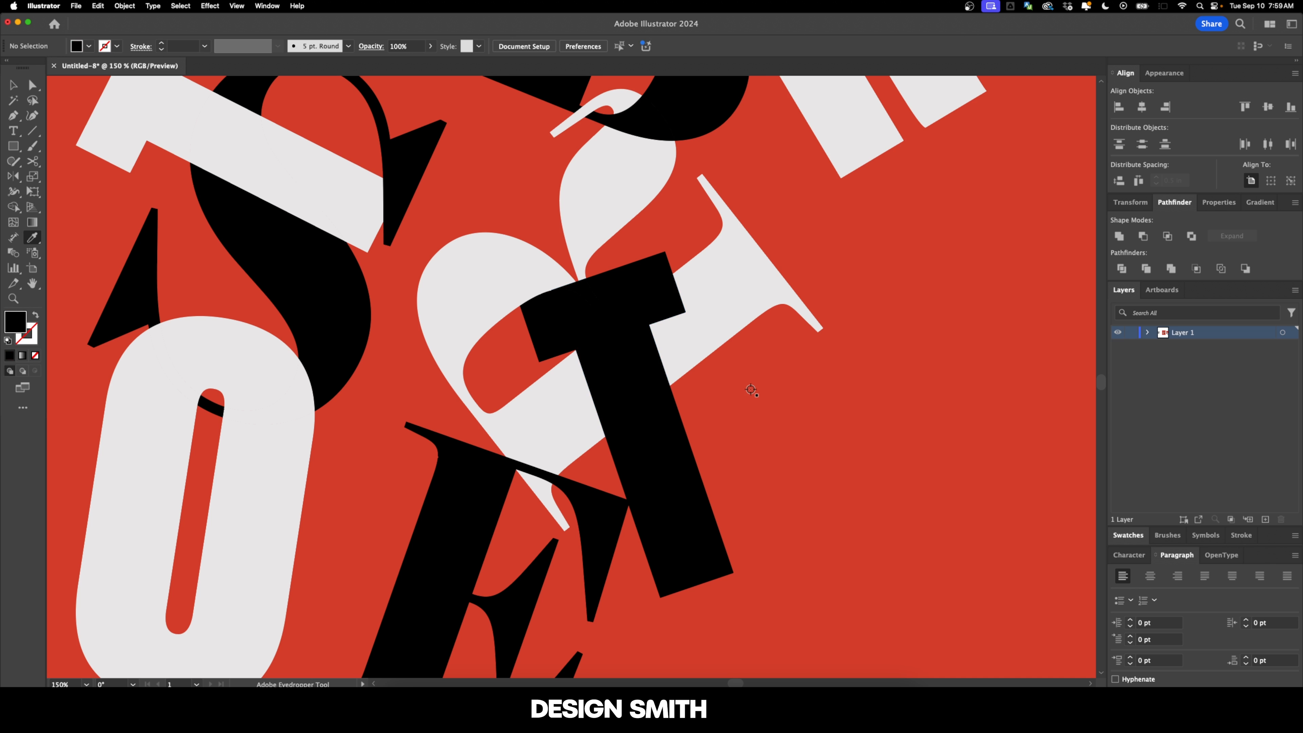
Step: Try to fill the tiny off-white corner piece of the second T's crossbar with black from the T
key("a")
scroll(525, 299, "up", 7)
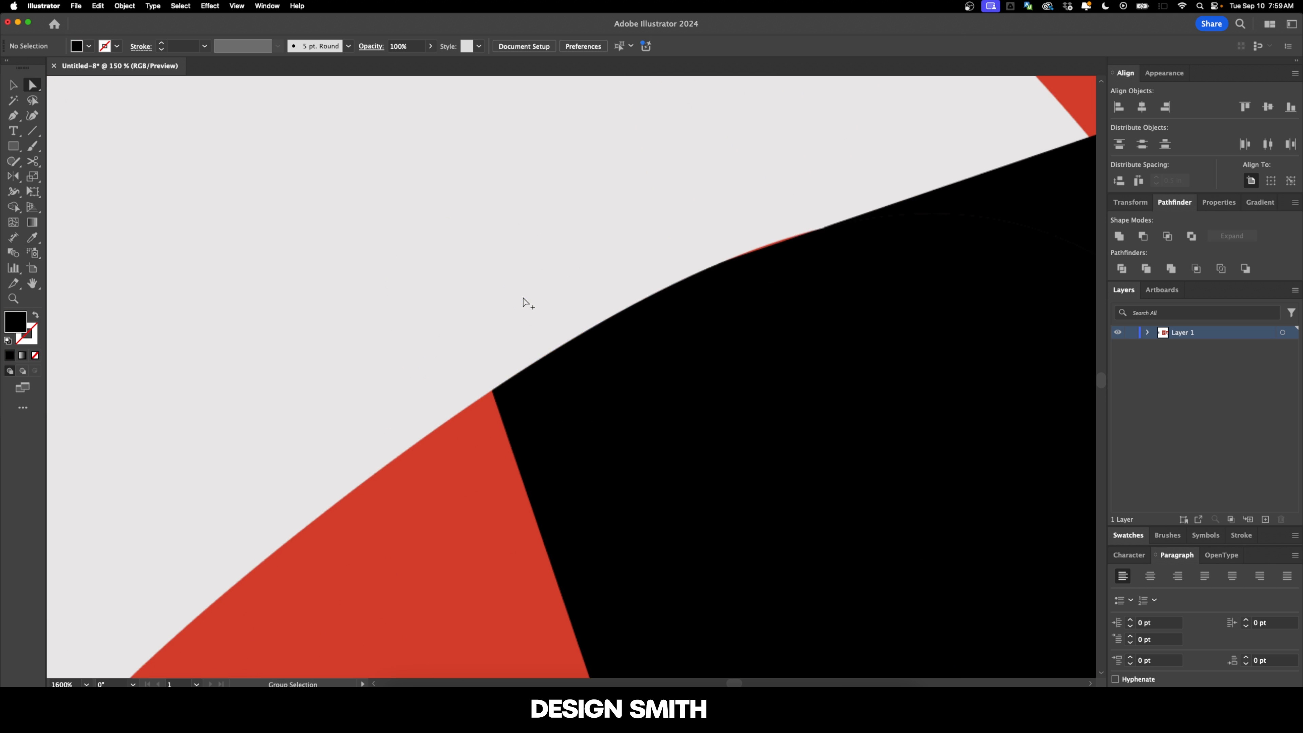
left_click(519, 355)
scroll(523, 356, "down", 5)
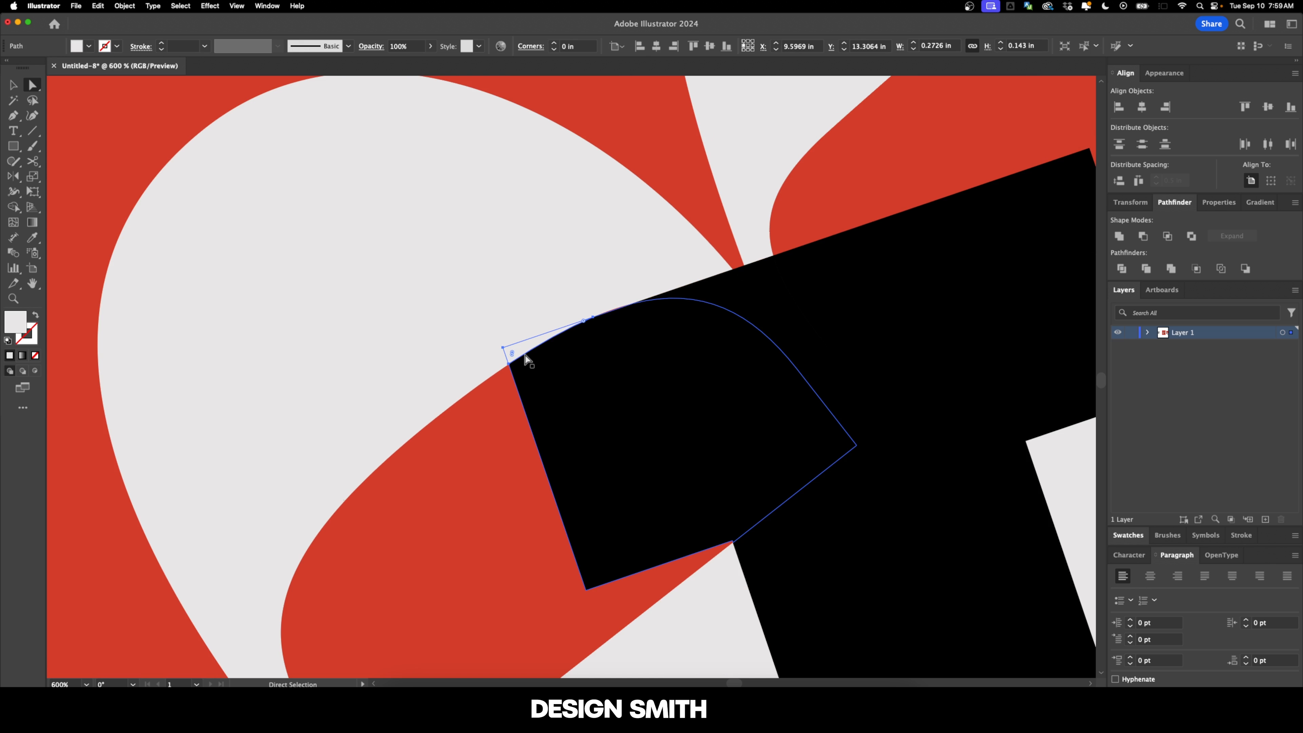
key("i")
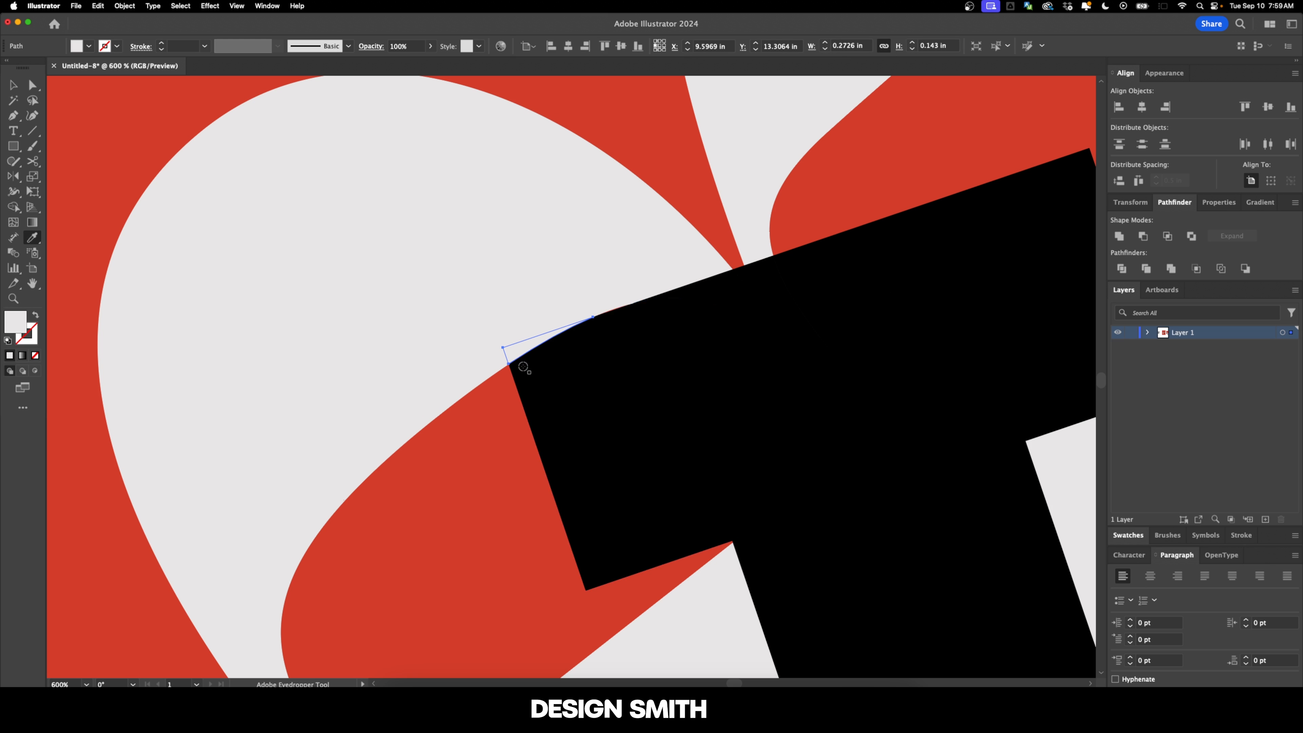
left_click(535, 412)
key("a")
scroll(441, 248, "down", 5)
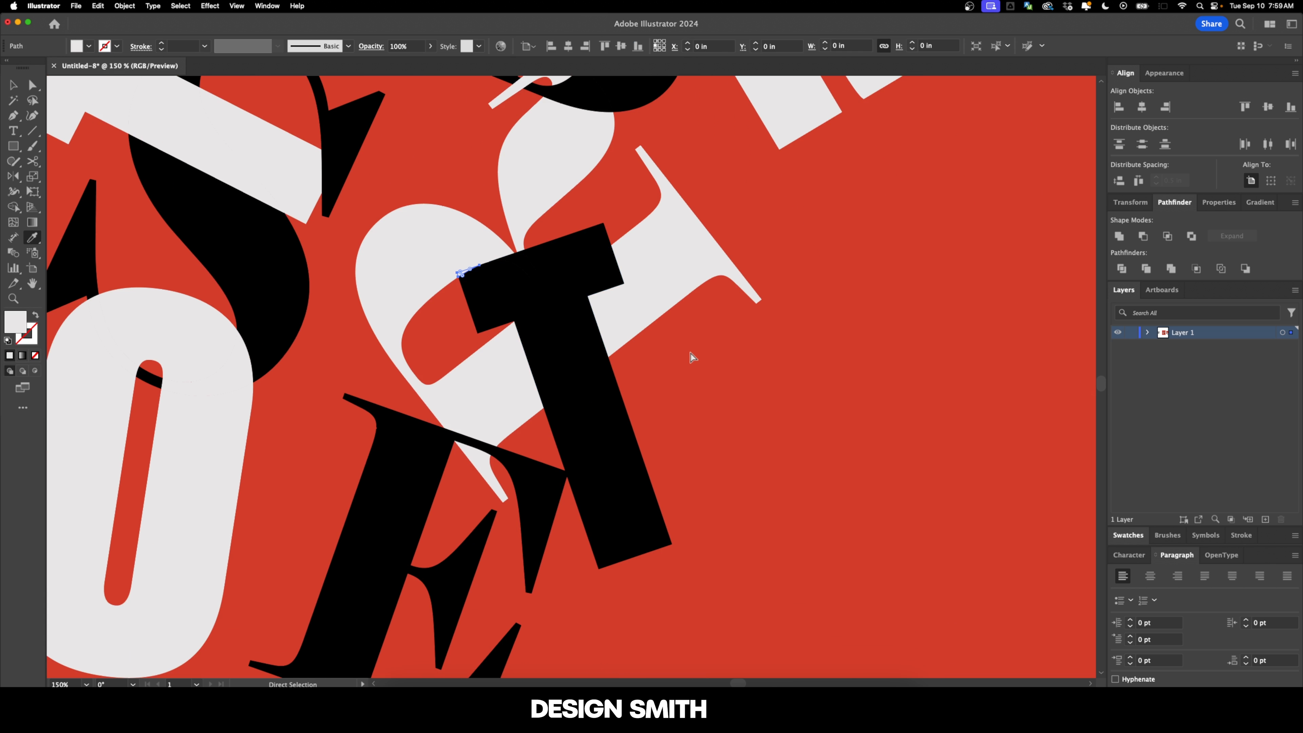
left_click(747, 353)
Step: Fill the piece where the E's top stroke crosses the serif R's foot with off-white sampled from the R
key("i")
left_click_drag(619, 379, 689, 296)
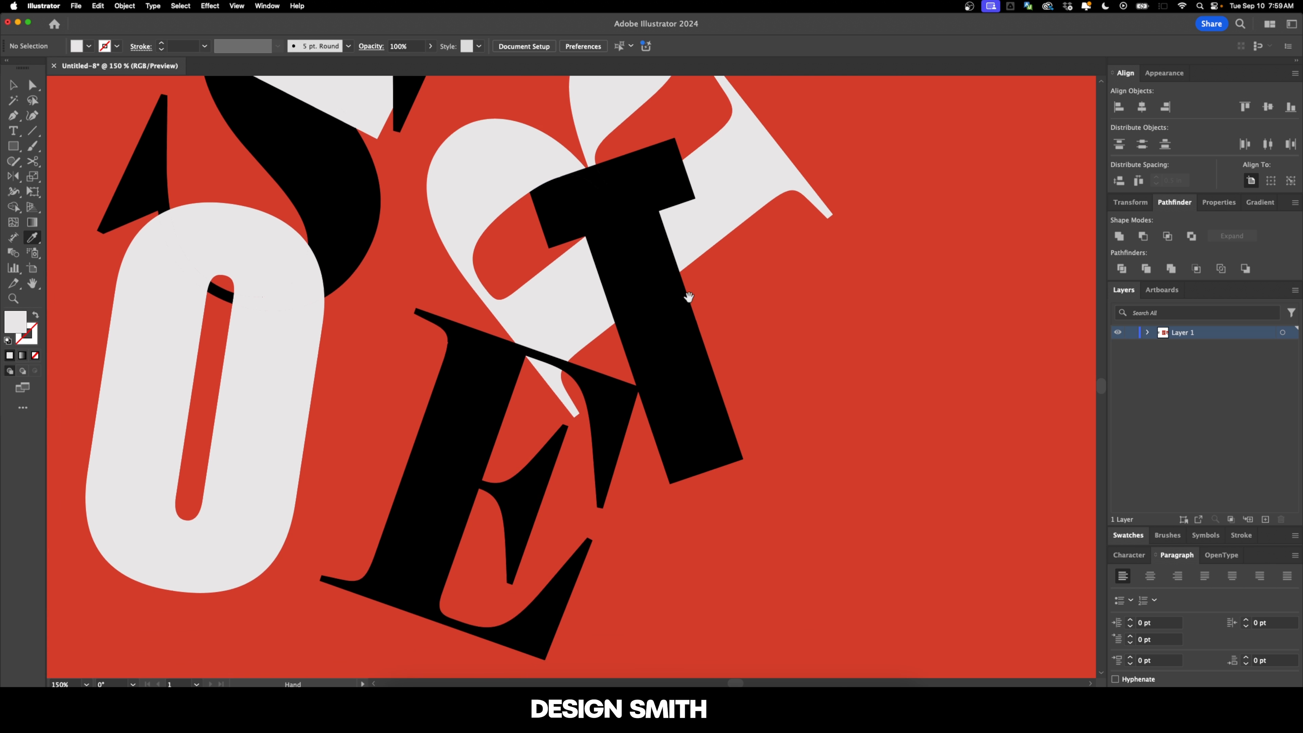
scroll(542, 373, "up", 2)
left_click_drag(558, 348, 546, 324)
key("a")
left_click(546, 325)
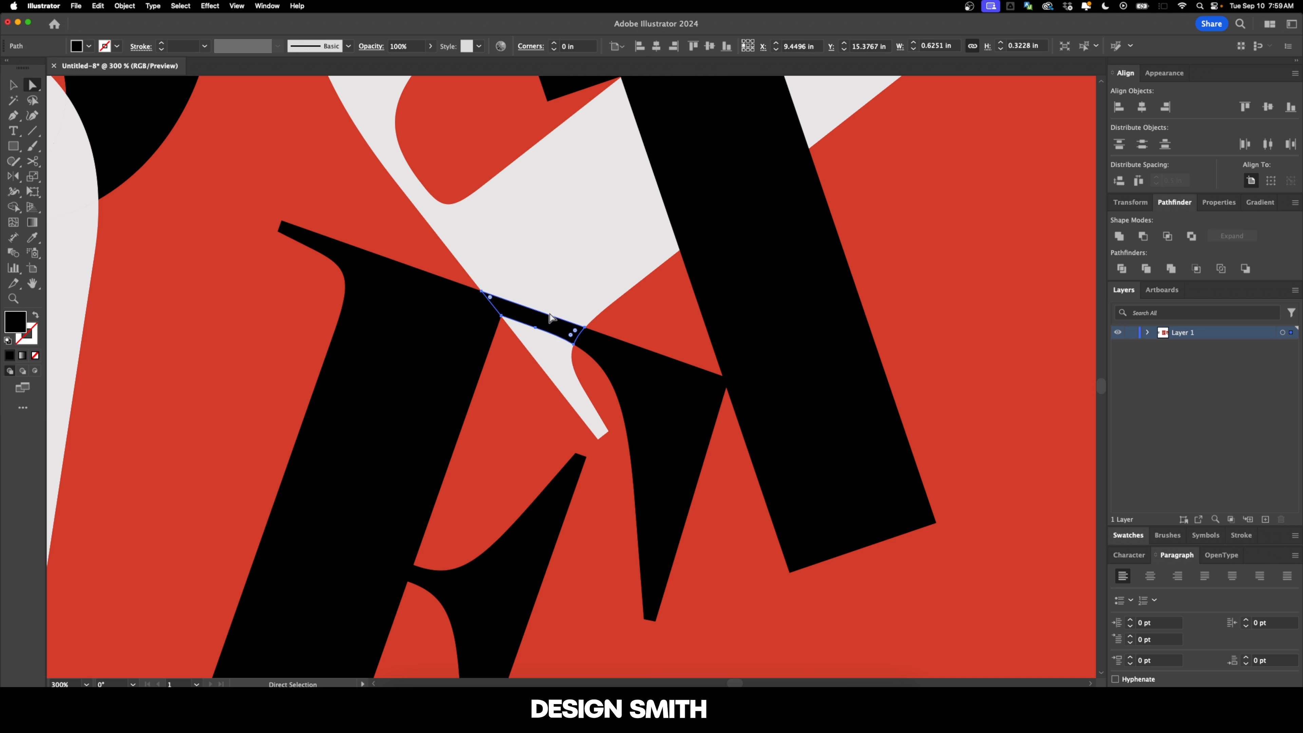
key("i")
left_click(587, 302)
key("super+shift+a")
Step: Fill the thin S stroke crossing the O's upper left with black sampled from the S
scroll(661, 334, "down", 1)
left_click_drag(679, 370, 642, 331)
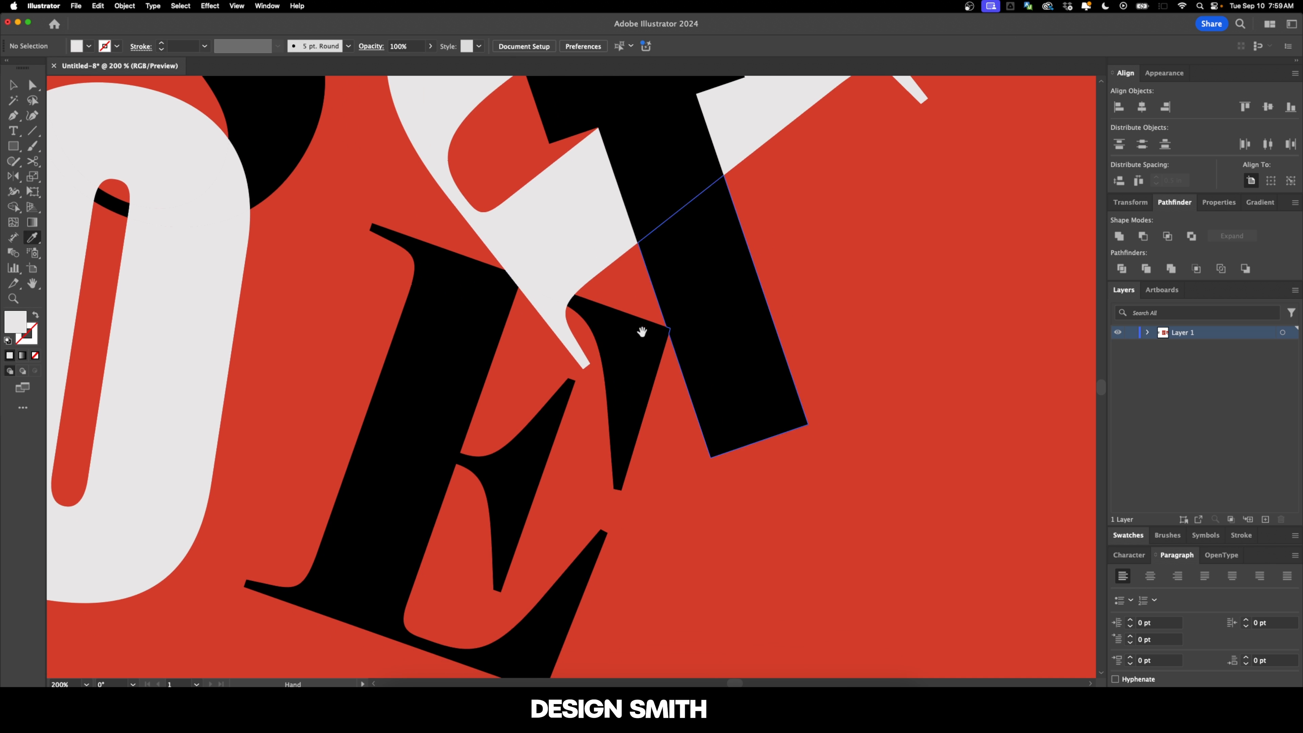
key("v")
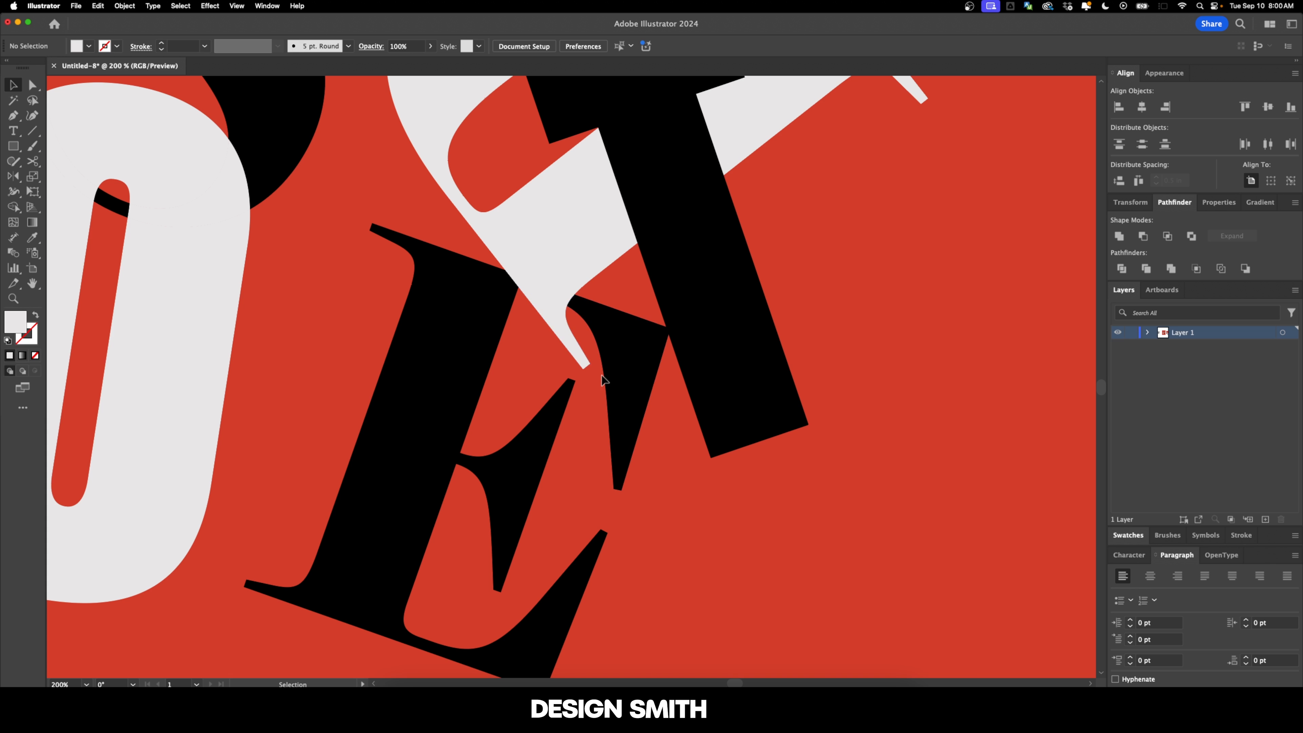
scroll(825, 332, "down", 1)
left_click(440, 394)
key("i")
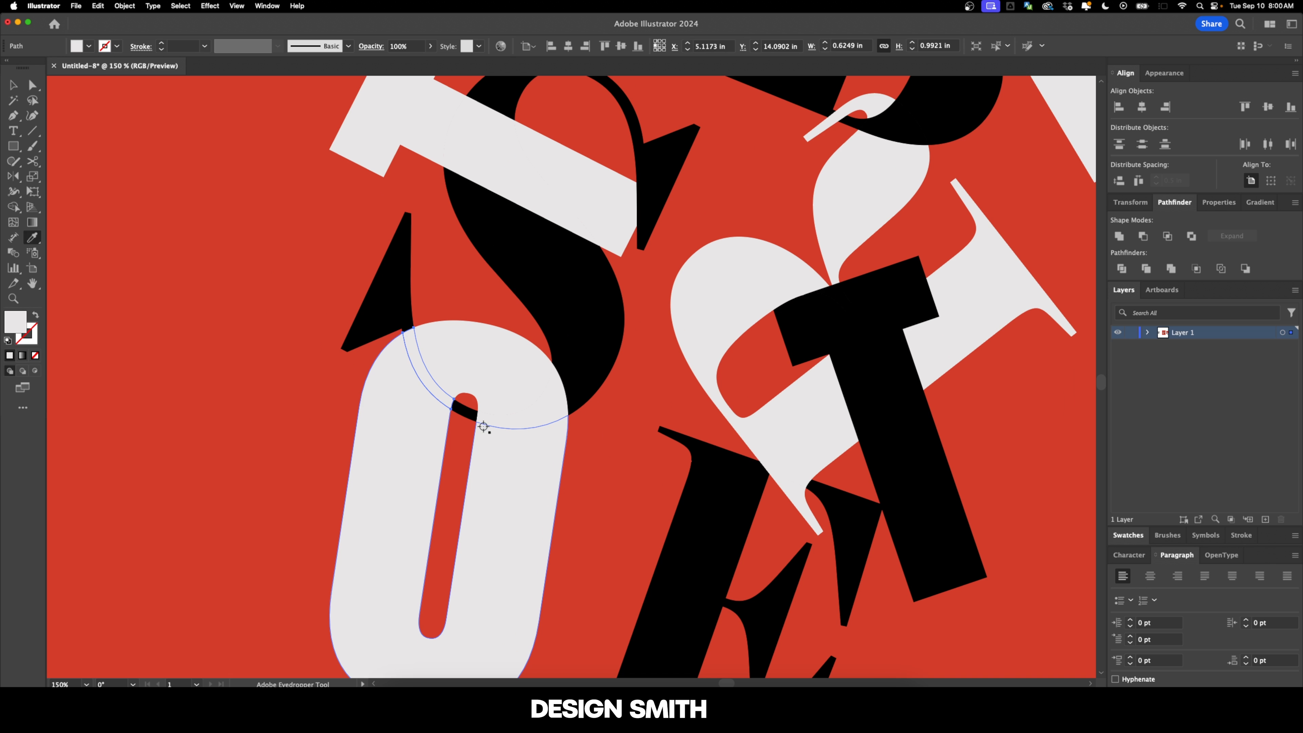
left_click(554, 328)
left_click(607, 455, "super")
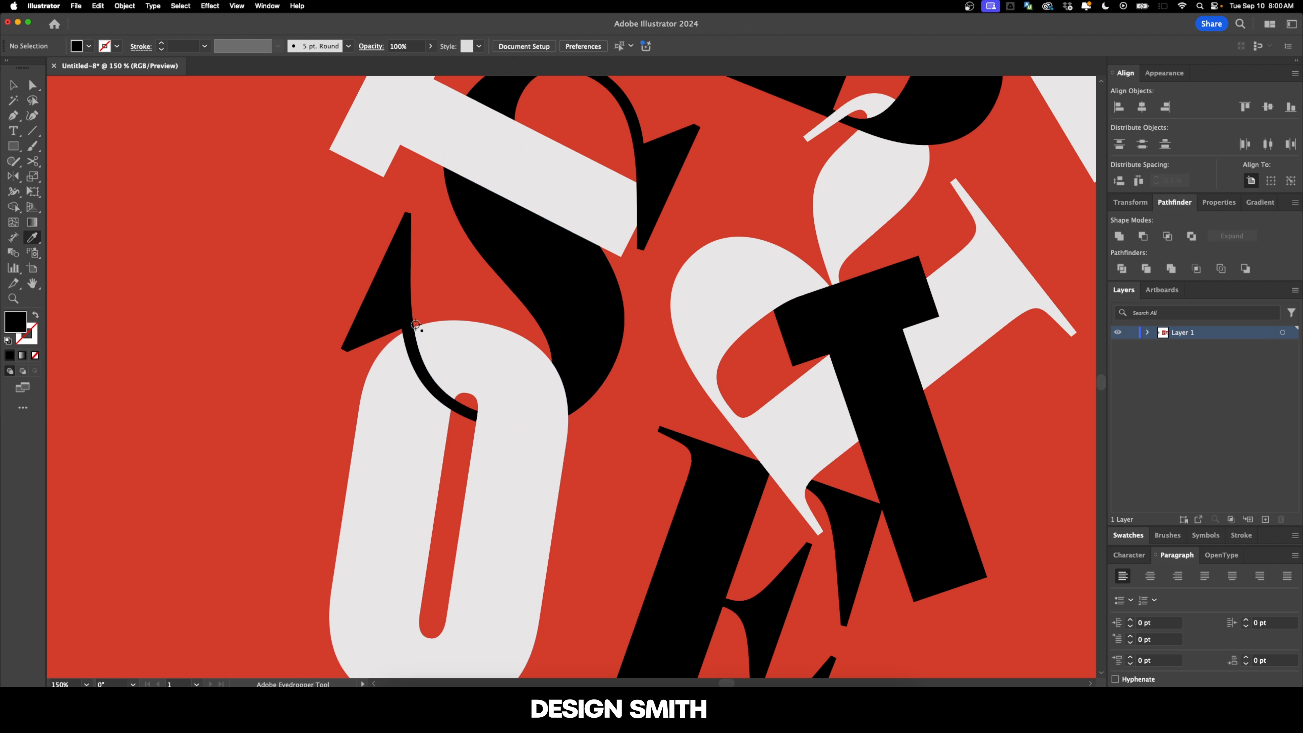
Step: Duplicate the poster artboard to the far side of the spare letter cluster and delete the artwork copied with it
key("v")
scroll(492, 359, "down", 3)
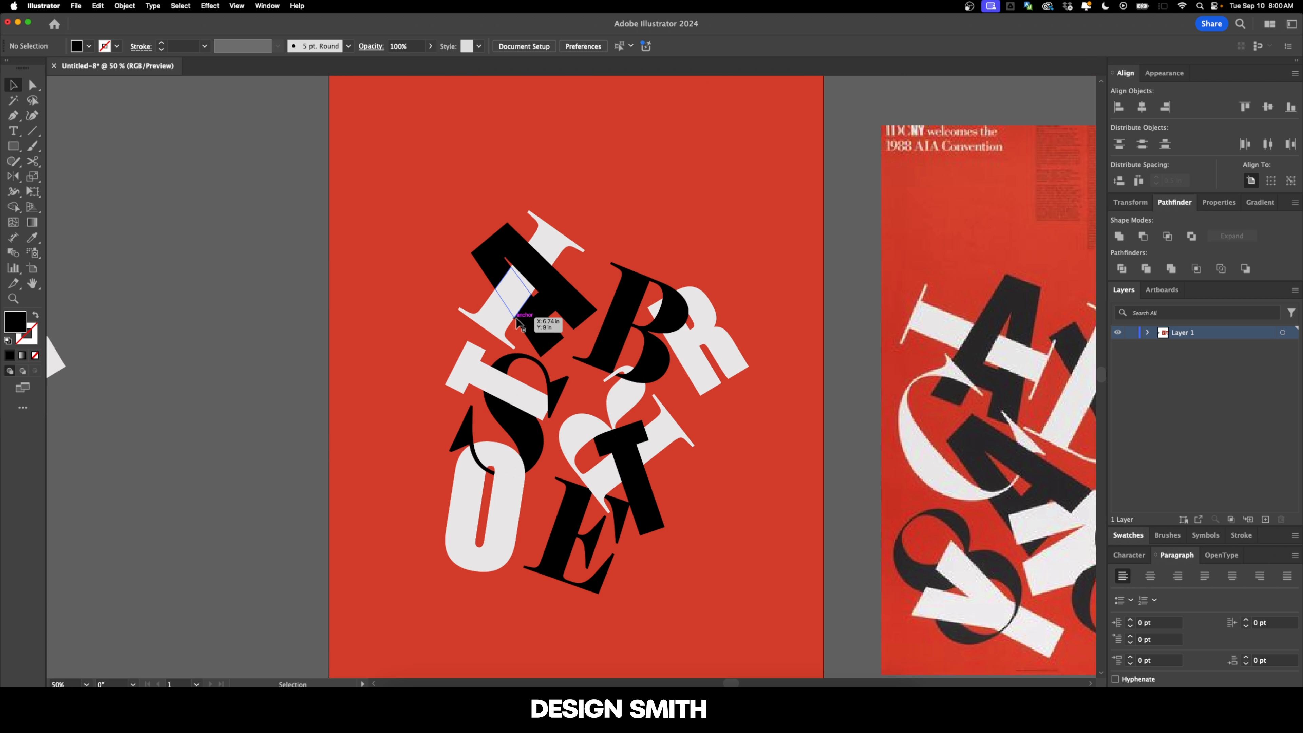
scroll(339, 344, "down", 3)
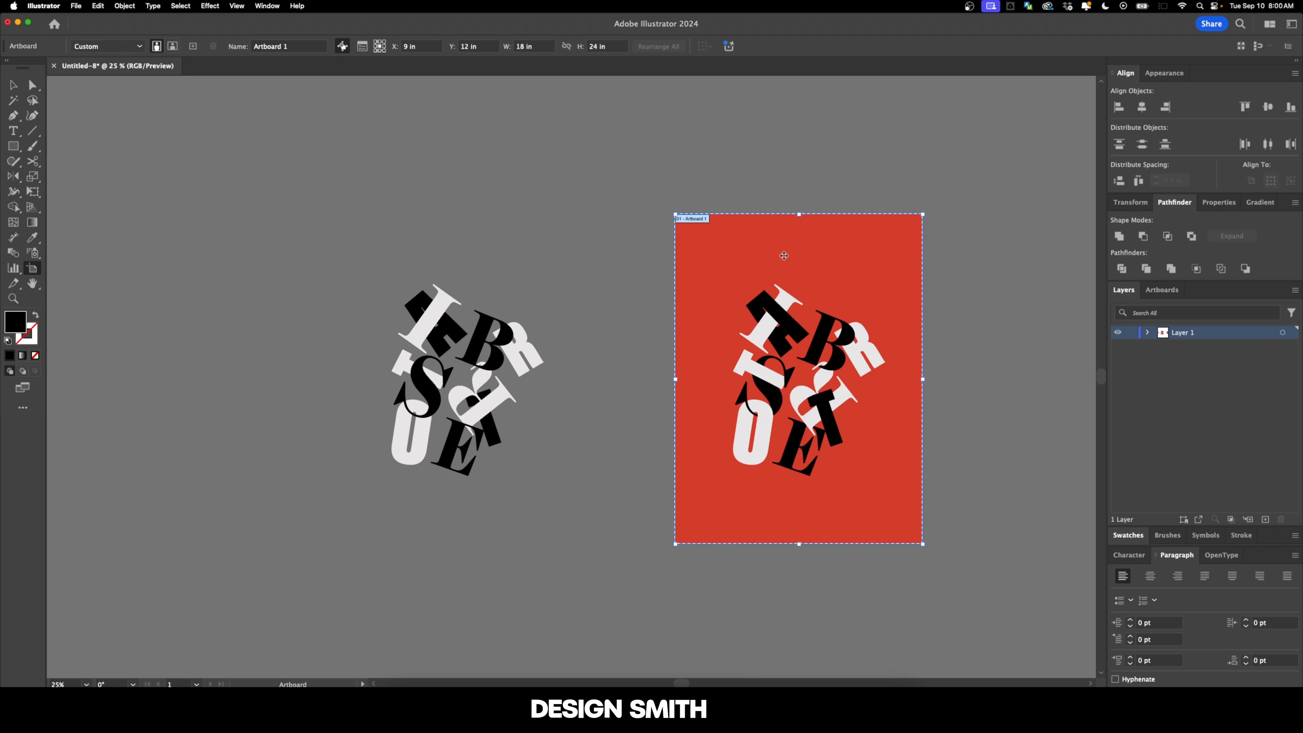
left_click_drag(783, 256, 370, 250)
key("v")
left_click(392, 485)
key("Delete")
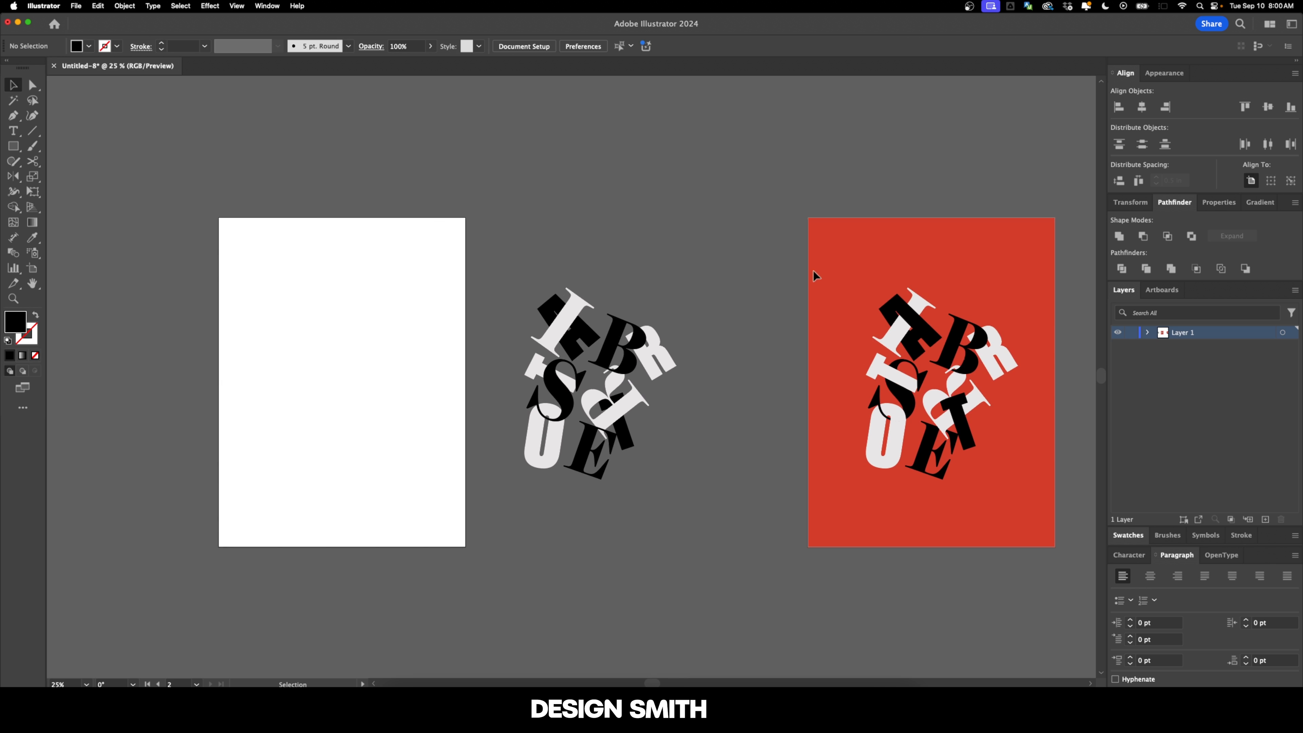
Step: Unlock all artwork, copy the red background rectangle and centre the copy on the blank artboard
left_click(123, 6)
left_click(146, 106)
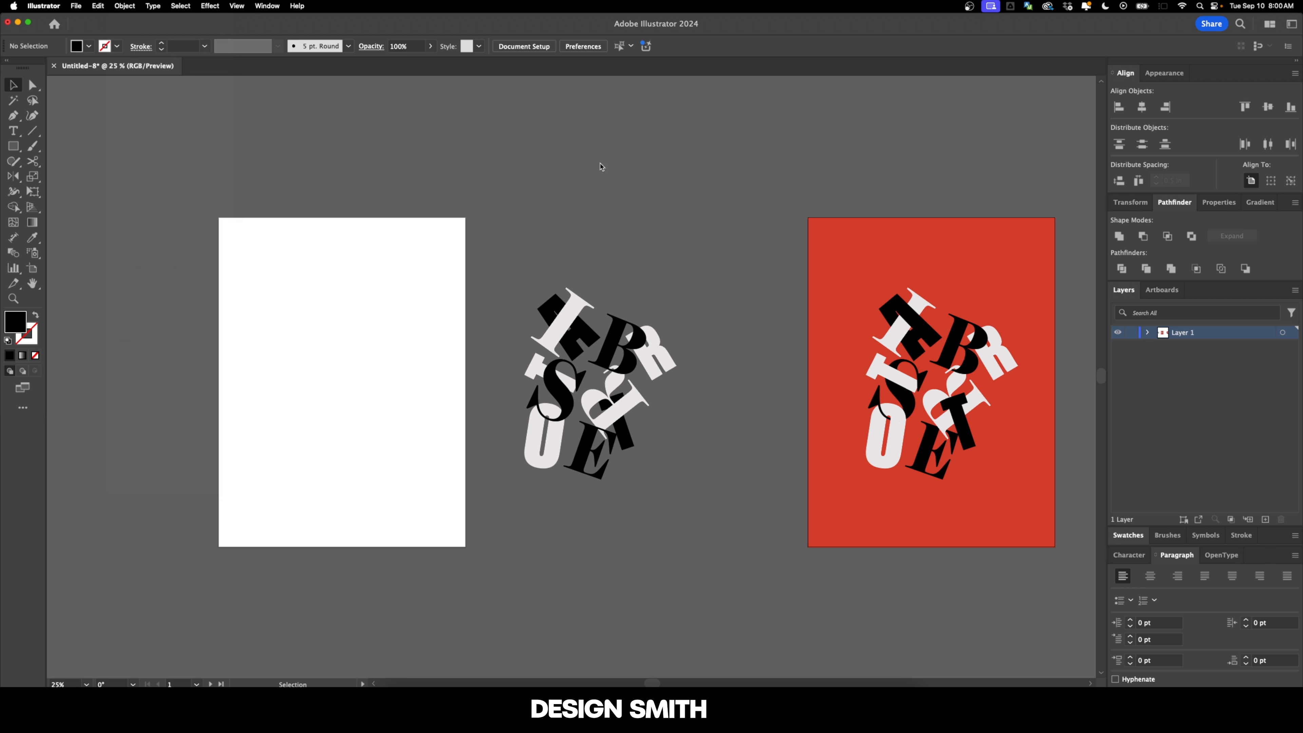
key("super+c")
key("super+v")
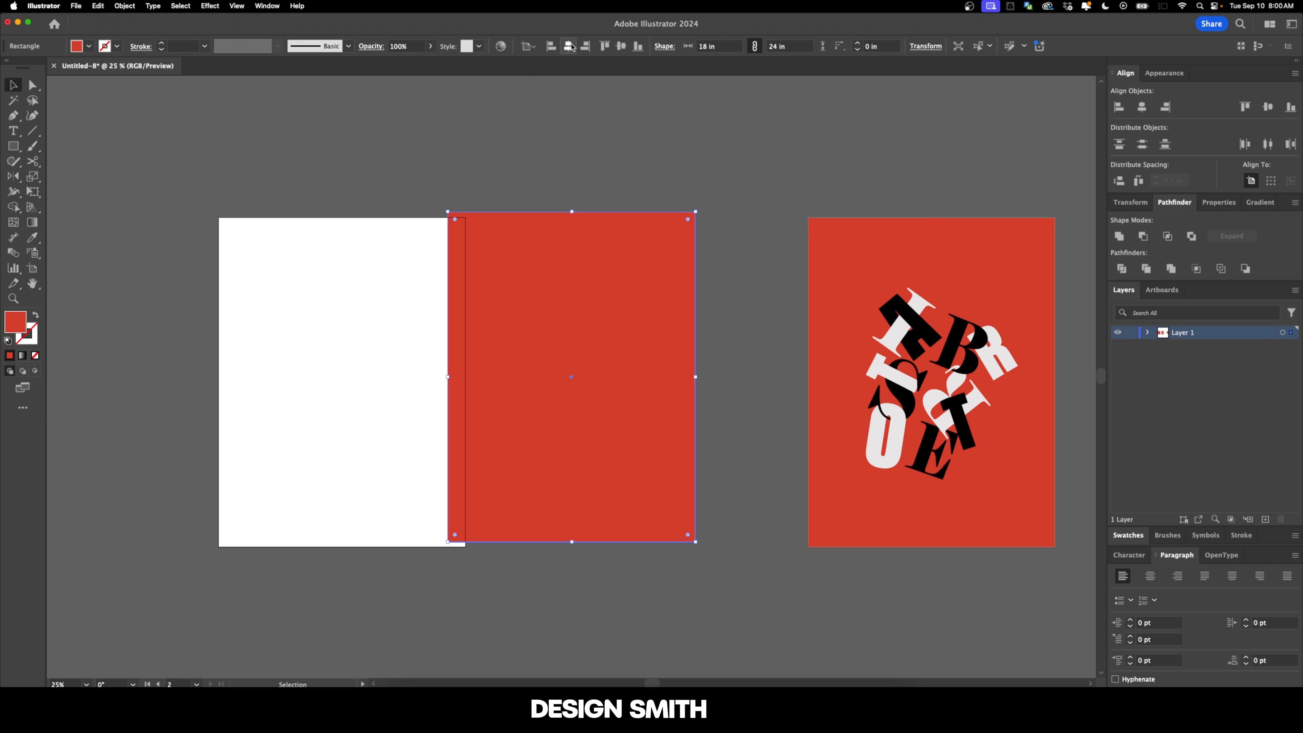
left_click(568, 46)
left_click(621, 46)
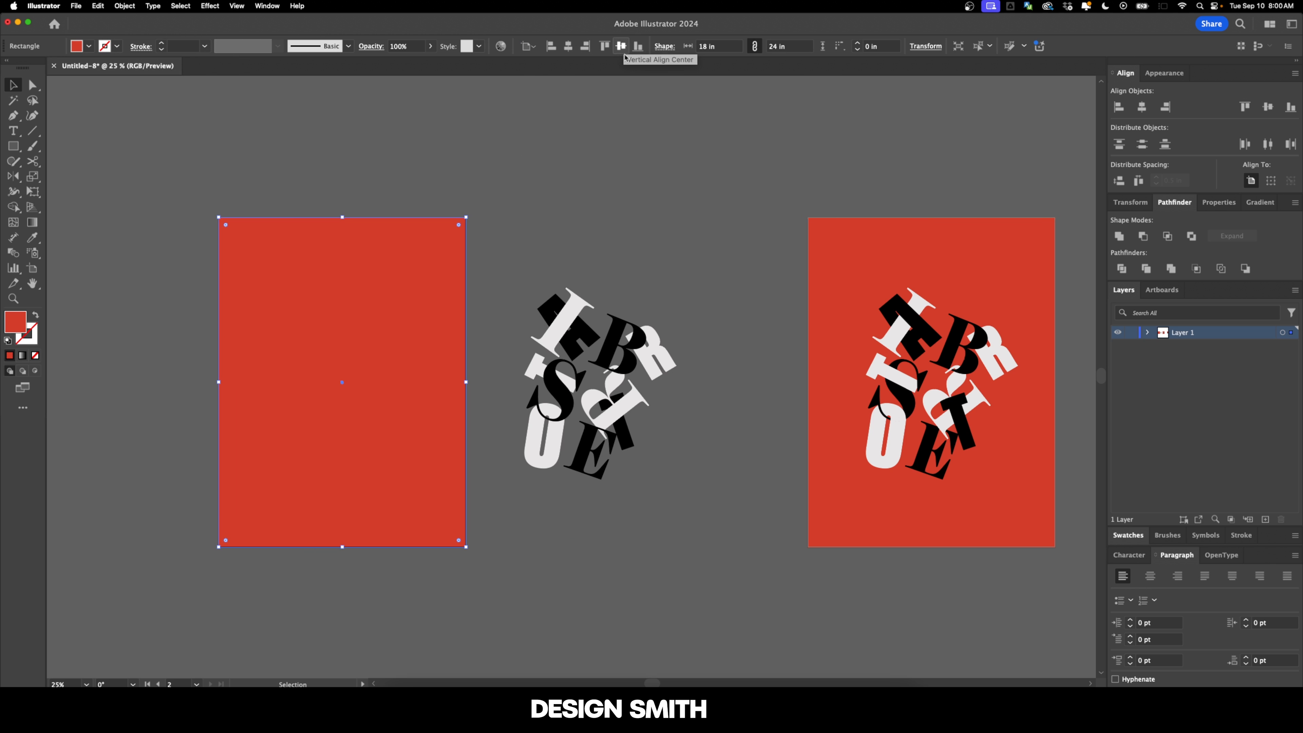
Step: Move the blank artboard sideways so it frames the spare letter cluster
key("shift+o")
left_click_drag(422, 260, 668, 283)
key("Escape")
Step: Unlock everything and centre the copied red rectangle horizontally on the moved artboard, behind the spare letters
left_click(124, 6)
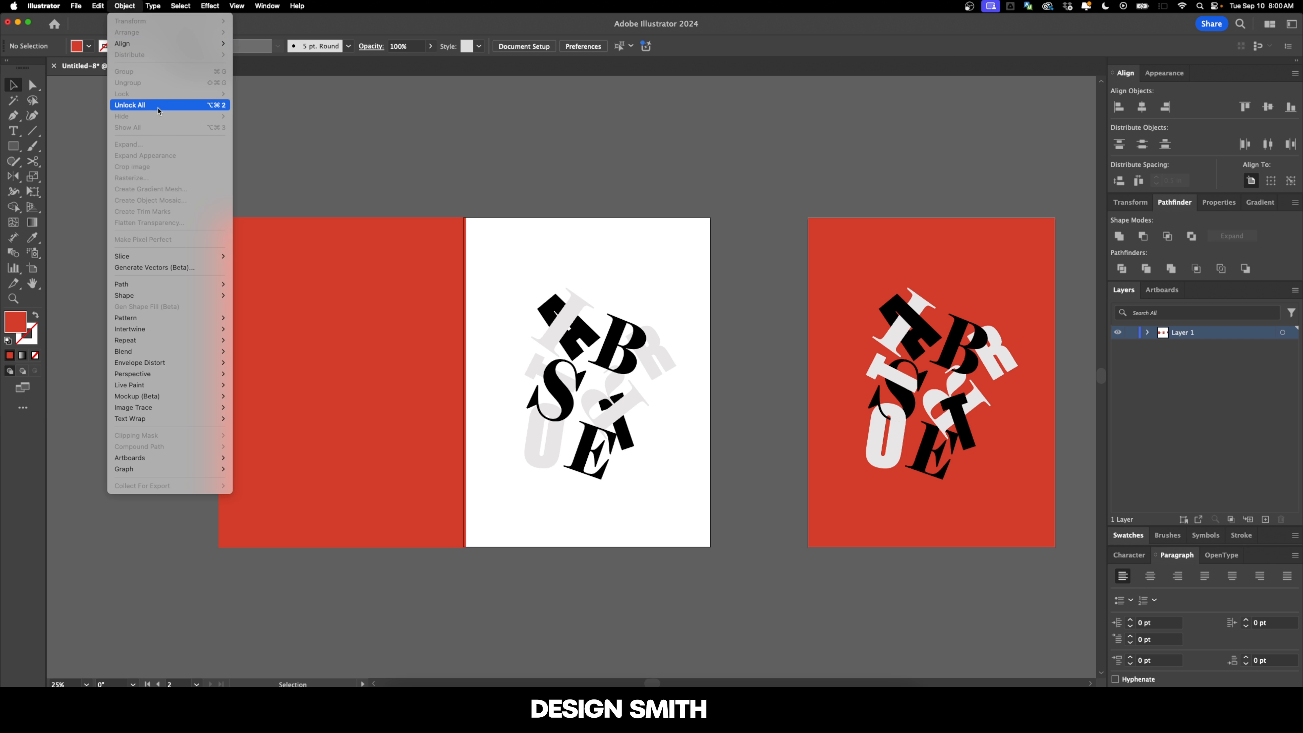
left_click(156, 105)
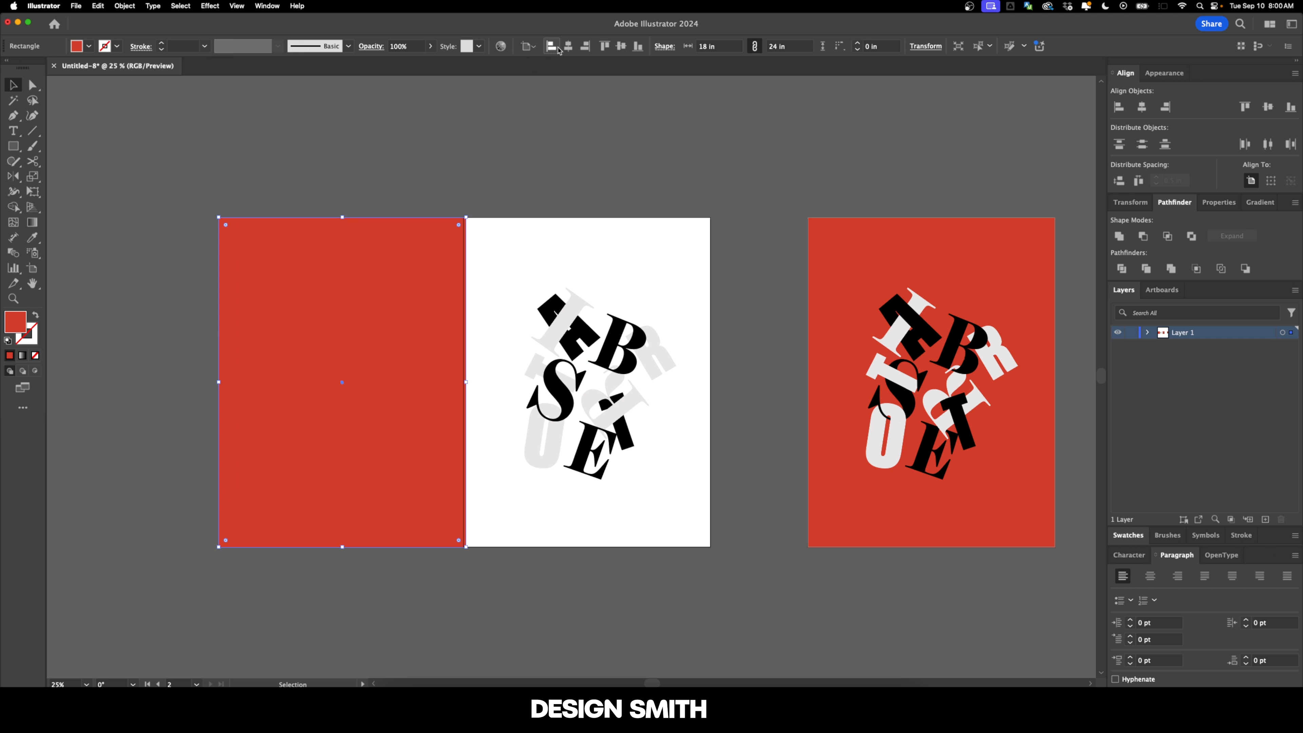
left_click(567, 48)
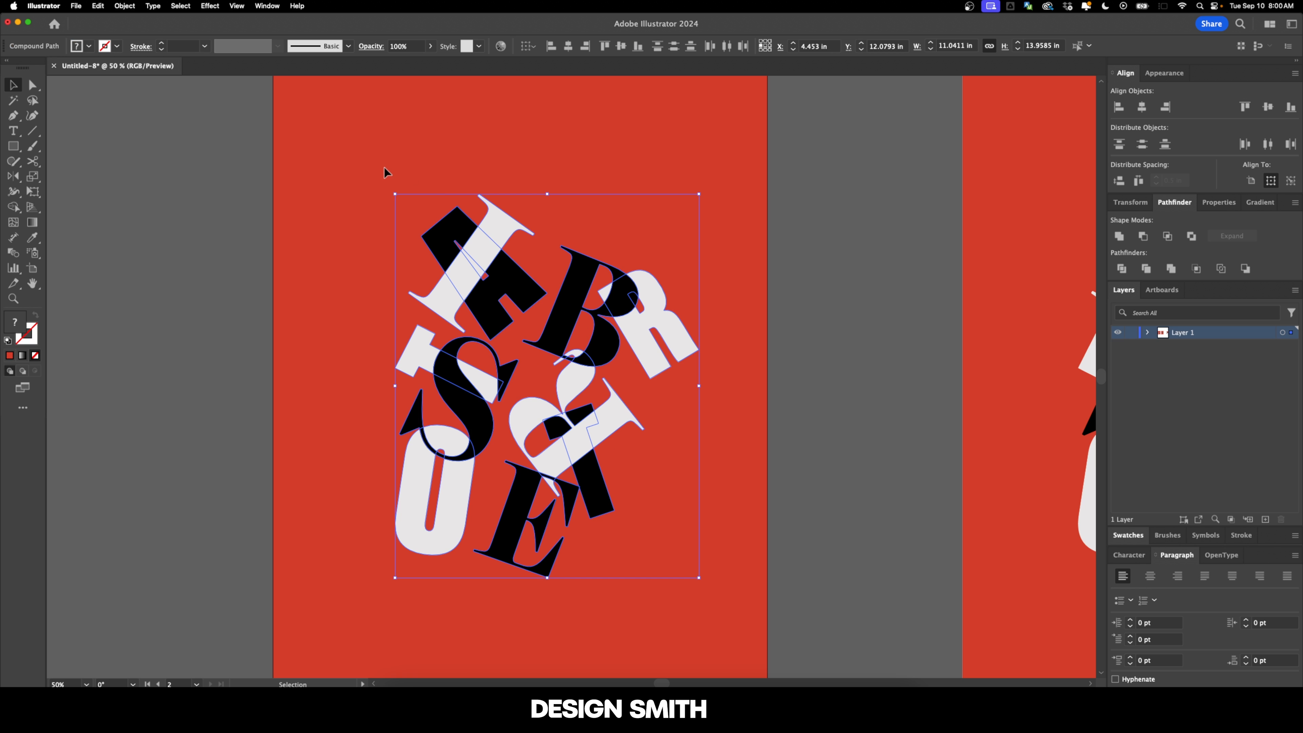
left_click(385, 168)
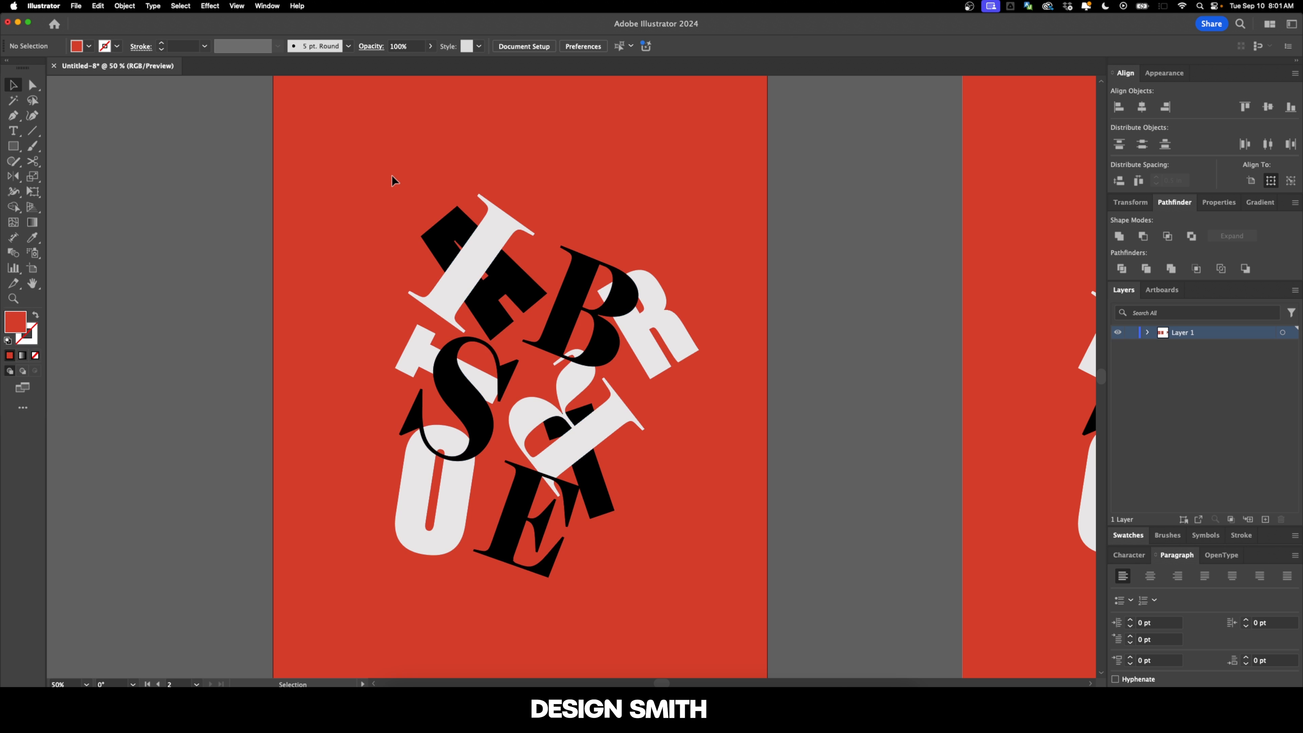
Step: Make an Intertwine object from all the spare letters and bring the black A in front of the I at their upper crossing
left_click_drag(342, 149, 546, 402)
left_click_drag(735, 614, 736, 614)
left_click(125, 5)
mouse_move(170, 328)
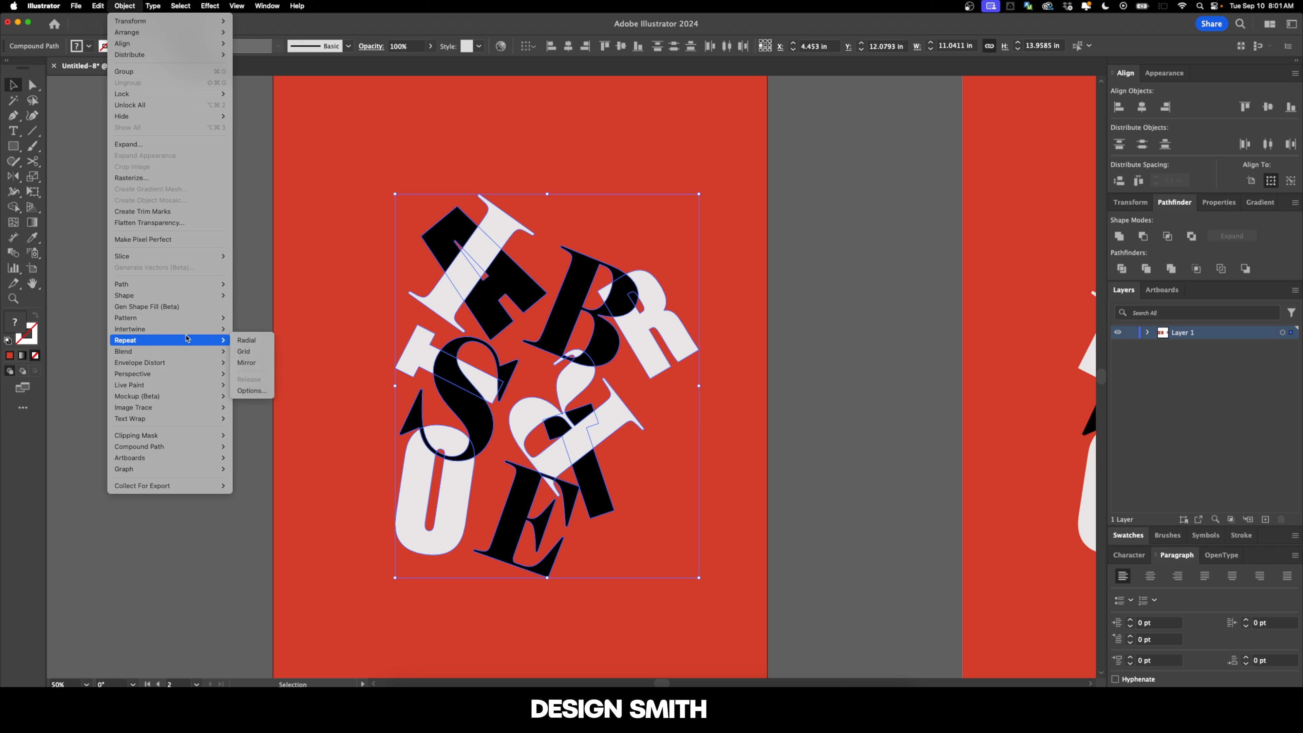
left_click(240, 331)
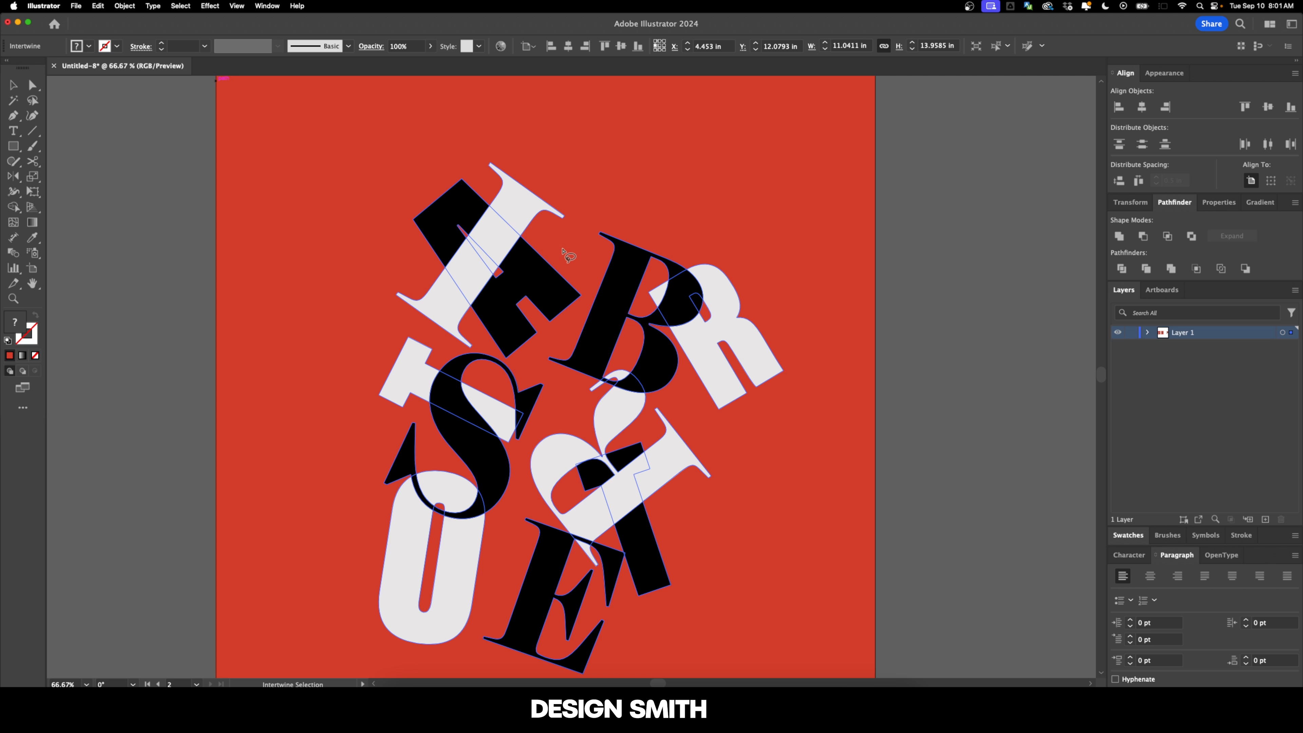
left_click(502, 237)
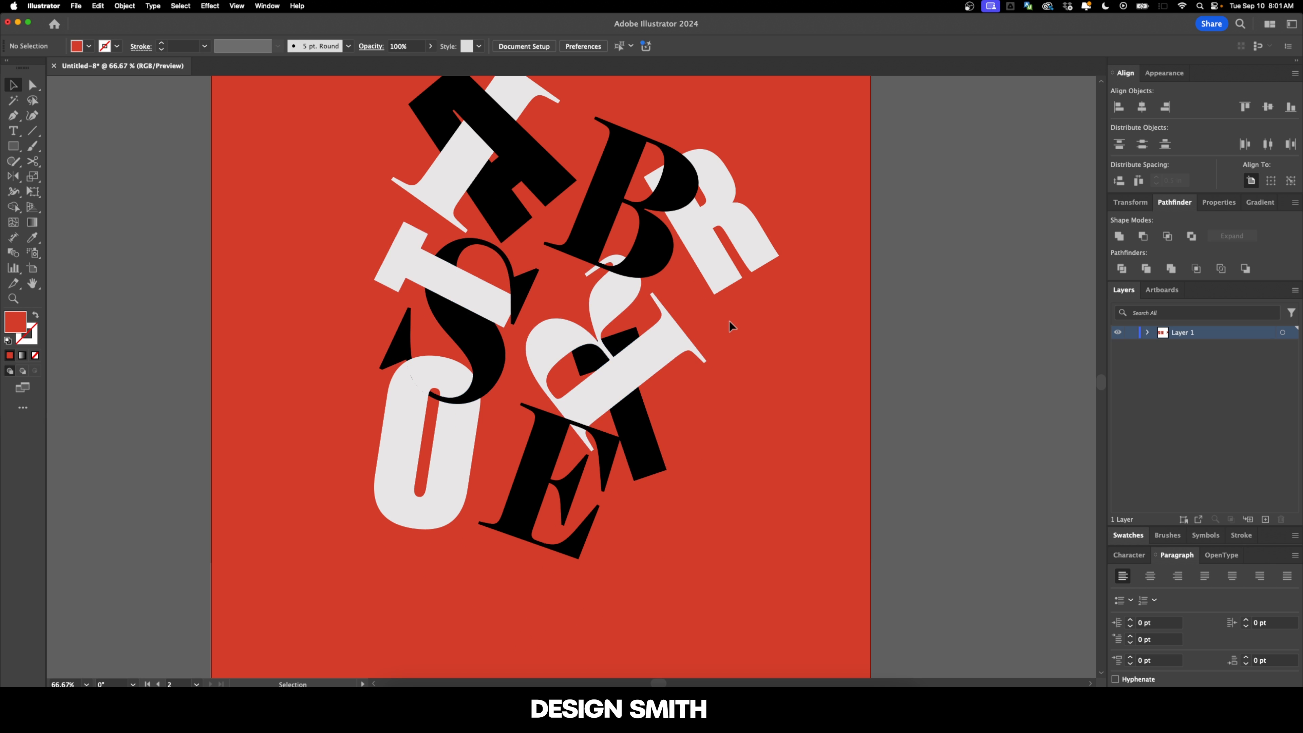
Step: Resume editing the Intertwine object and bring the serif R's thin tail tip in front of the B's lower edge
left_click(578, 240)
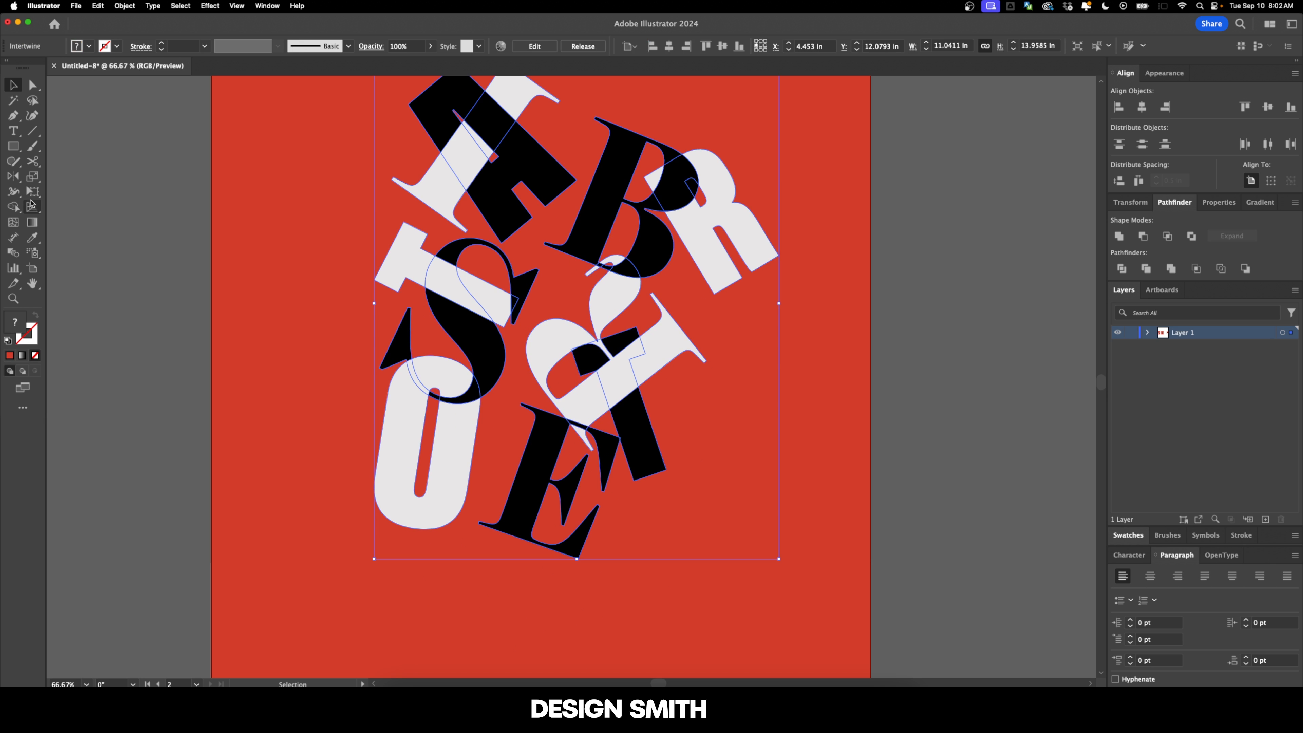
left_click(123, 5)
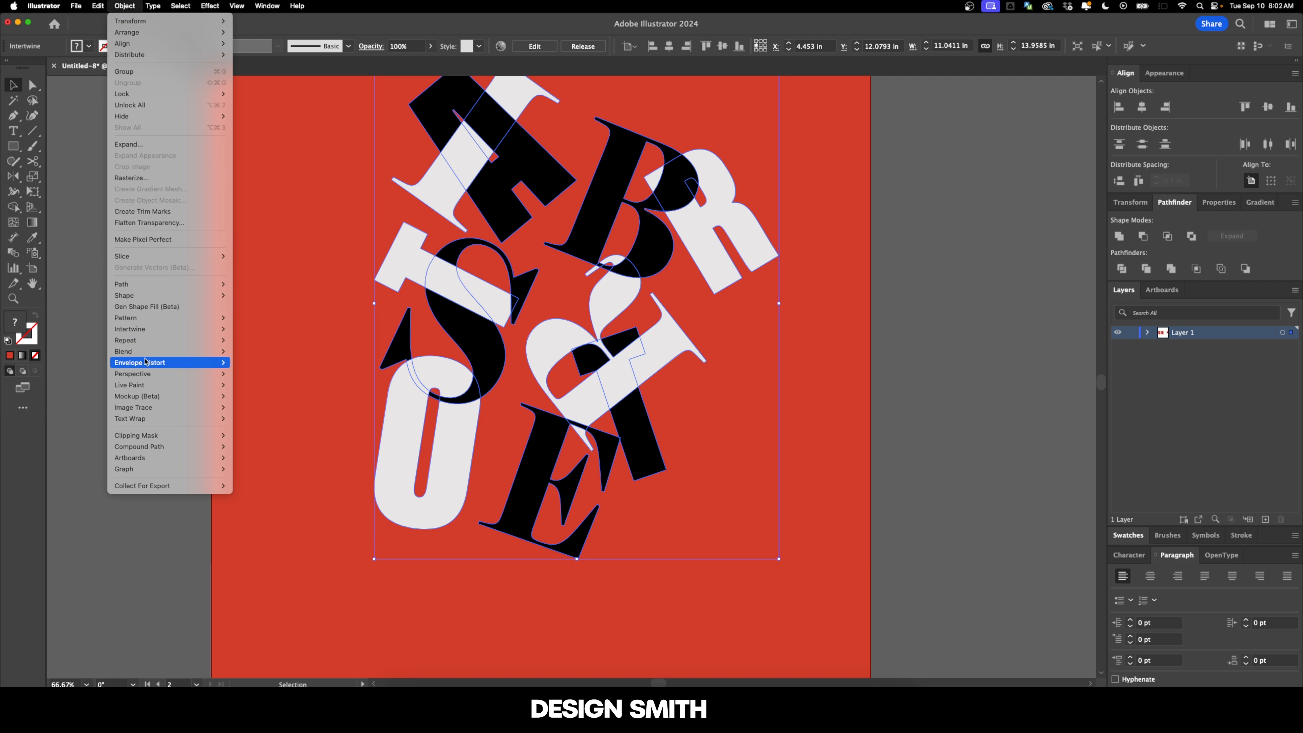
mouse_move(205, 329)
left_click(246, 351)
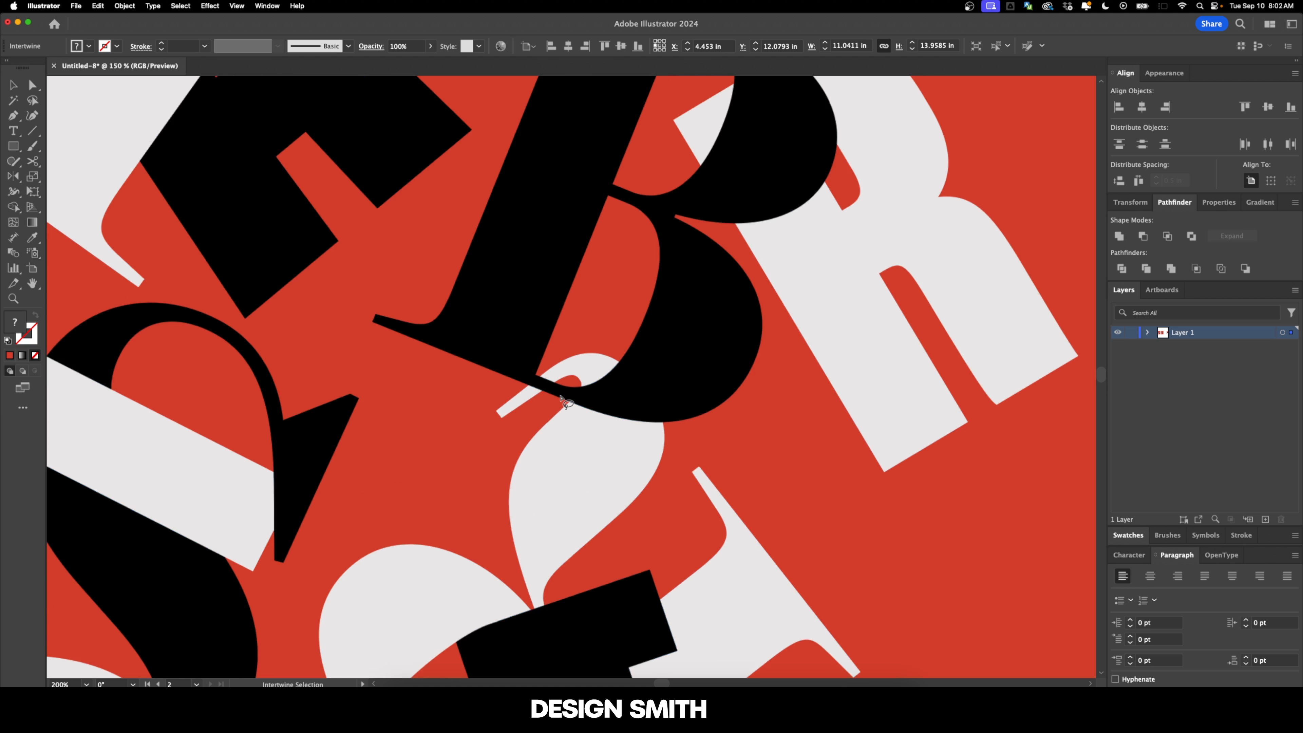
scroll(561, 396, "up", 2)
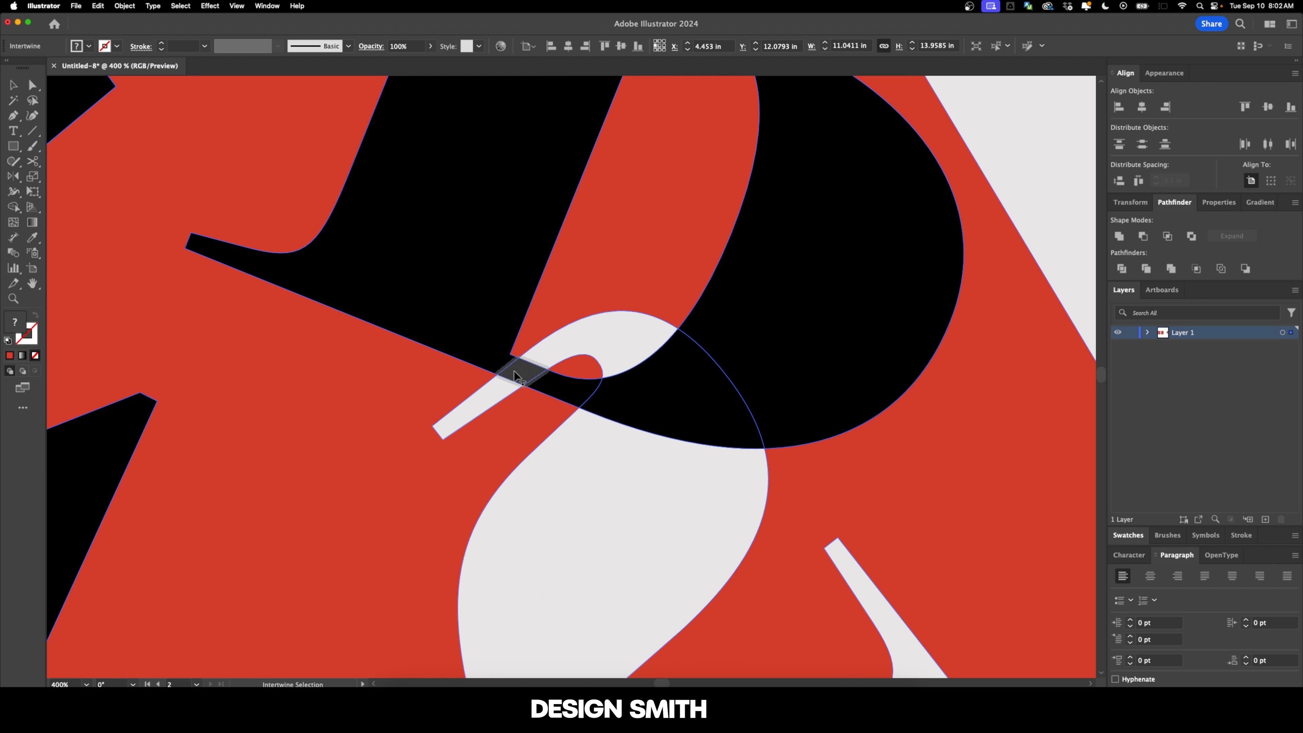
left_click(515, 375)
Step: Bring the off-white block R in front of the B's upper bowl and finish the Intertwine edit
scroll(638, 387, "down", 4)
left_click_drag(729, 363, 641, 463)
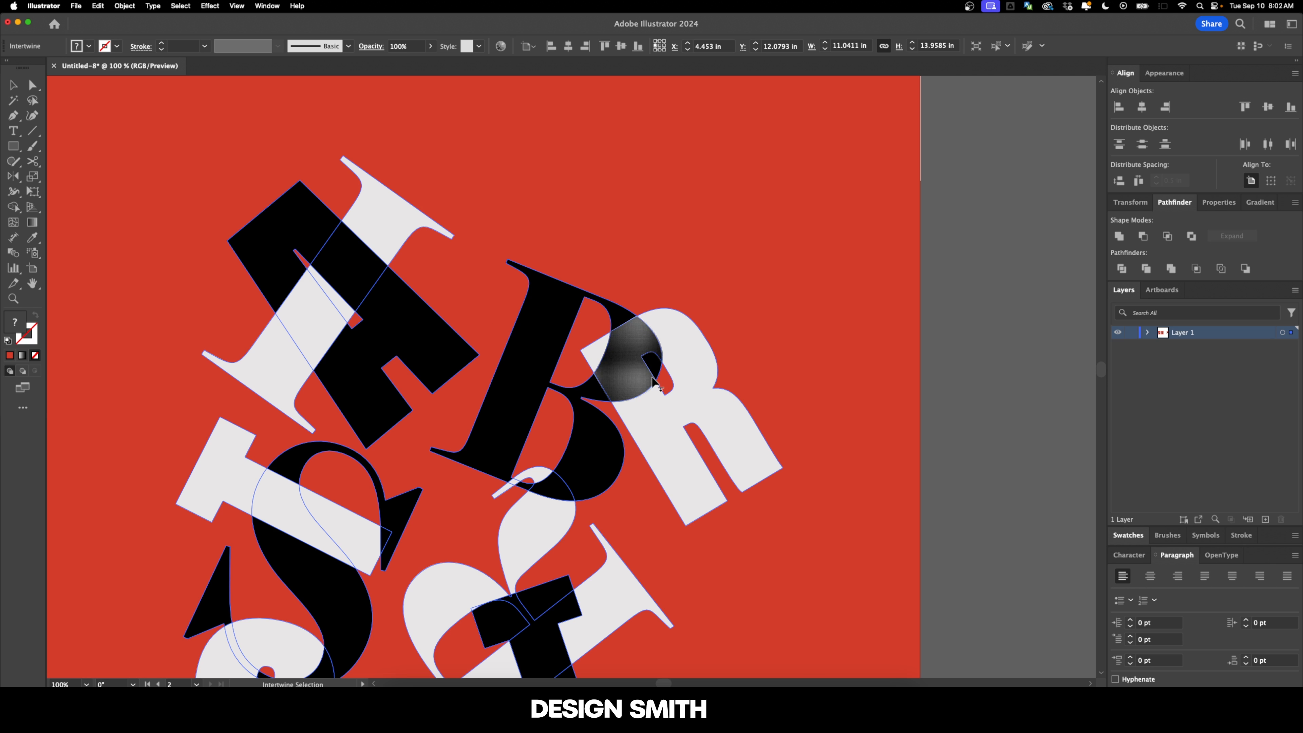
scroll(654, 375, "up", 1)
left_click_drag(597, 347, 501, 312)
left_click(521, 283)
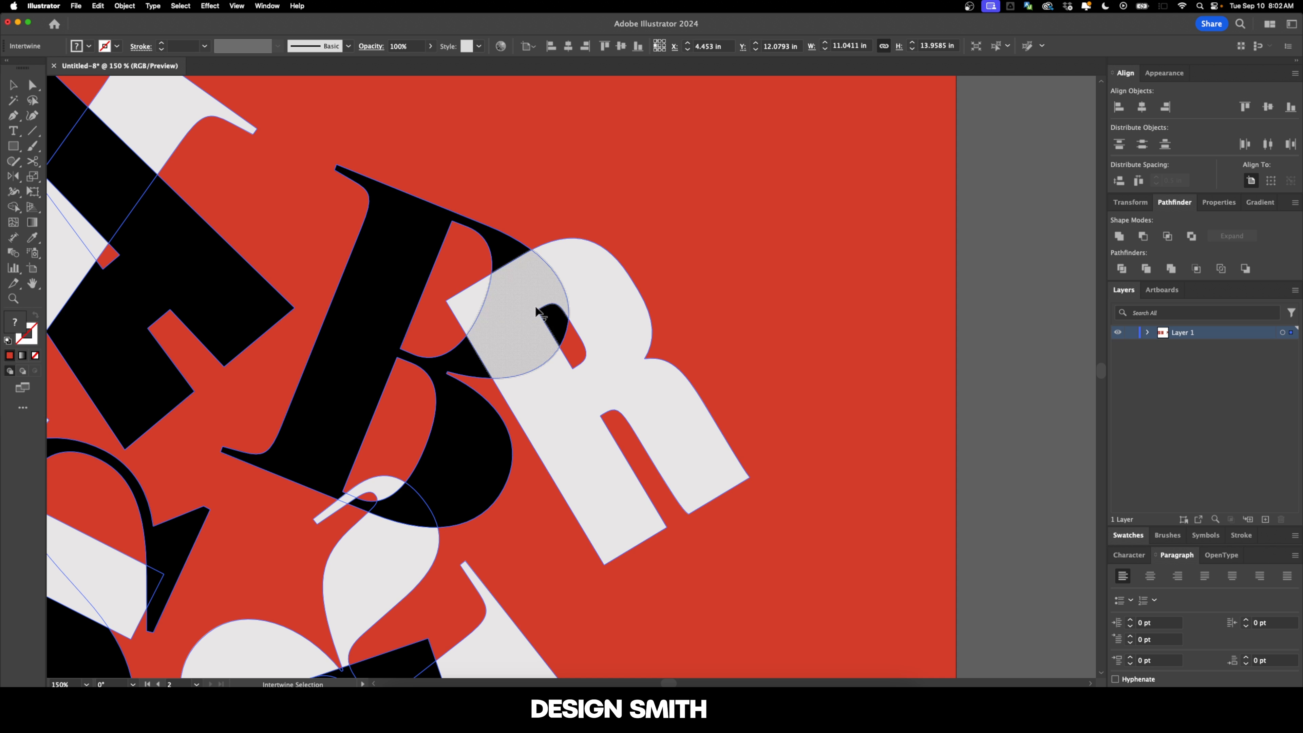
key("super+alt+0")
key("v")
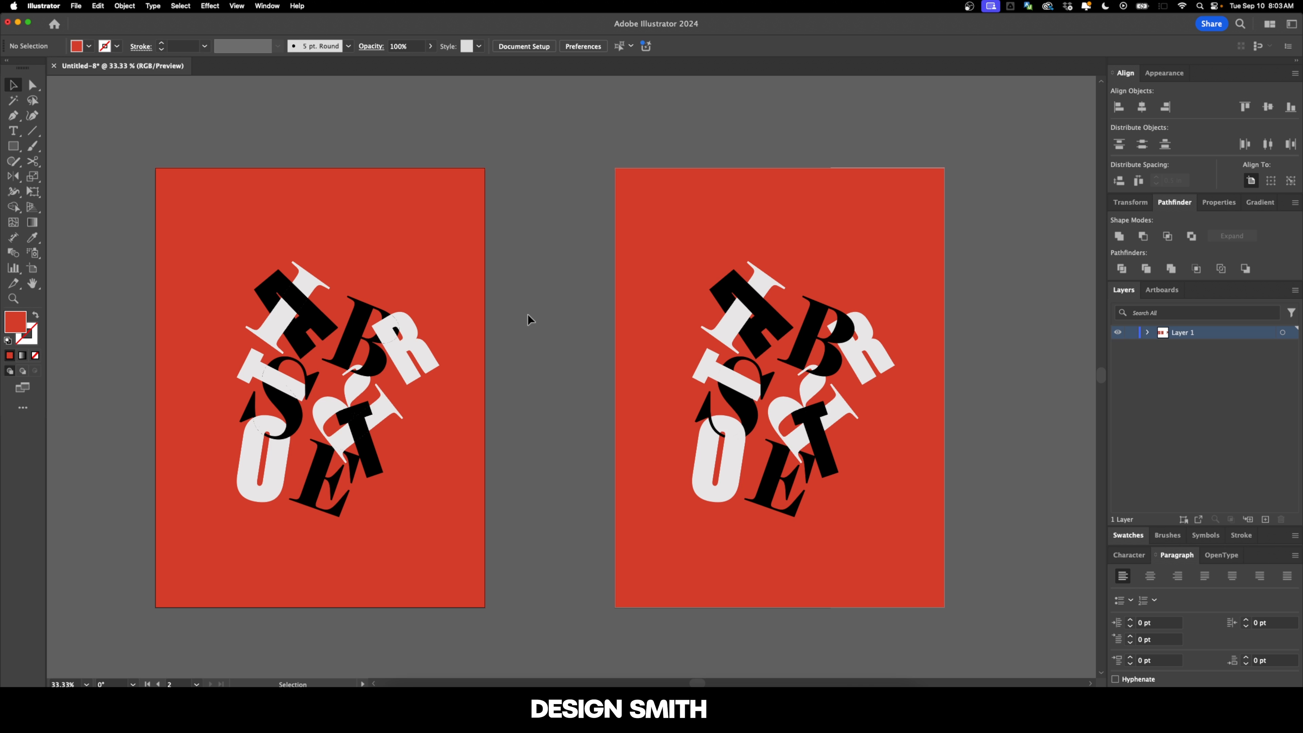
Step: Recolour the original poster's background with a purple swatch and adjust it to a deeper, redder purple in the Color Picker
scroll(527, 314, "right", 5)
left_click(451, 296)
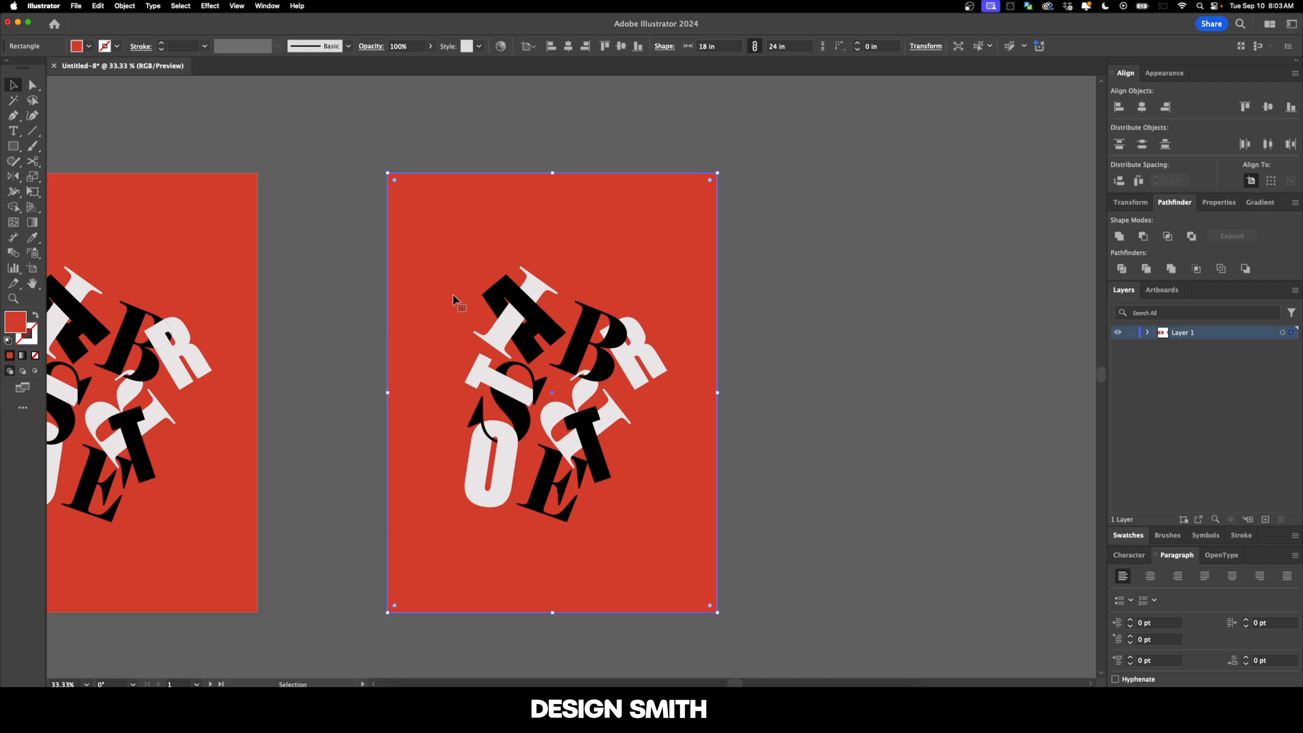
left_click(1130, 536)
left_click(1176, 517)
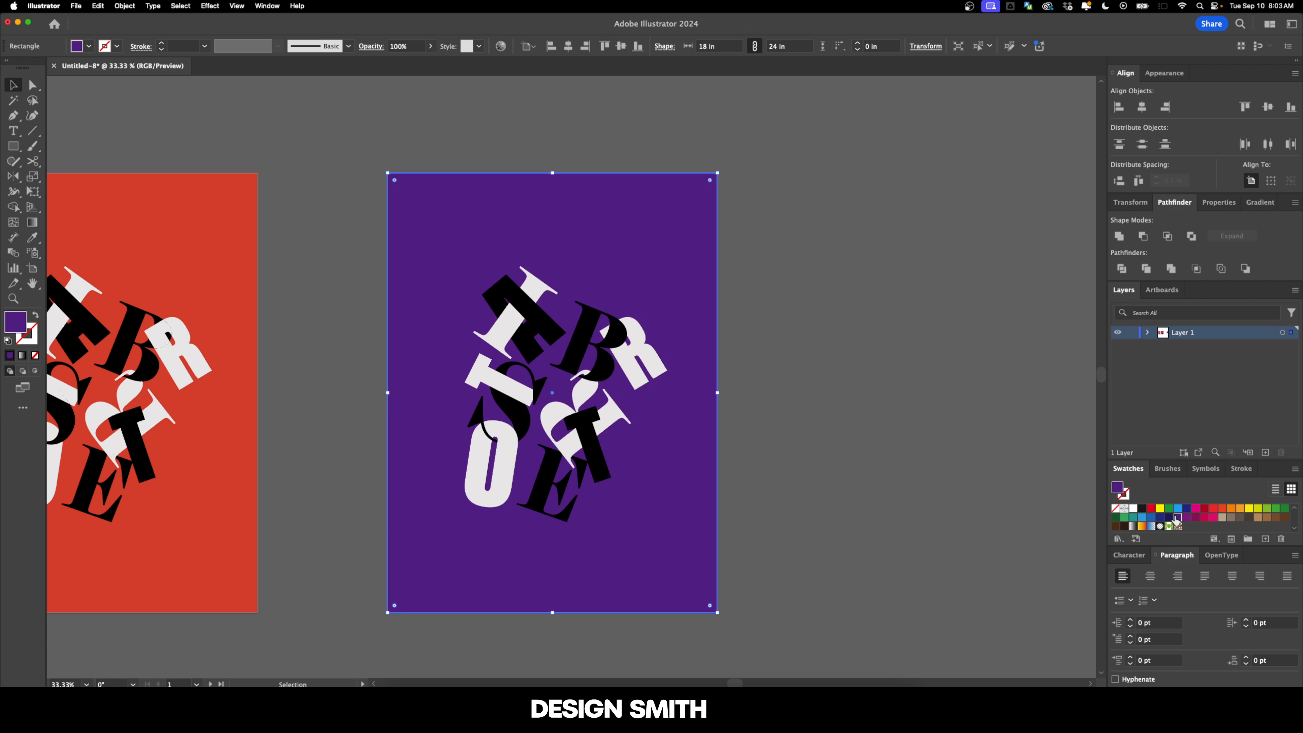
double_click(15, 322)
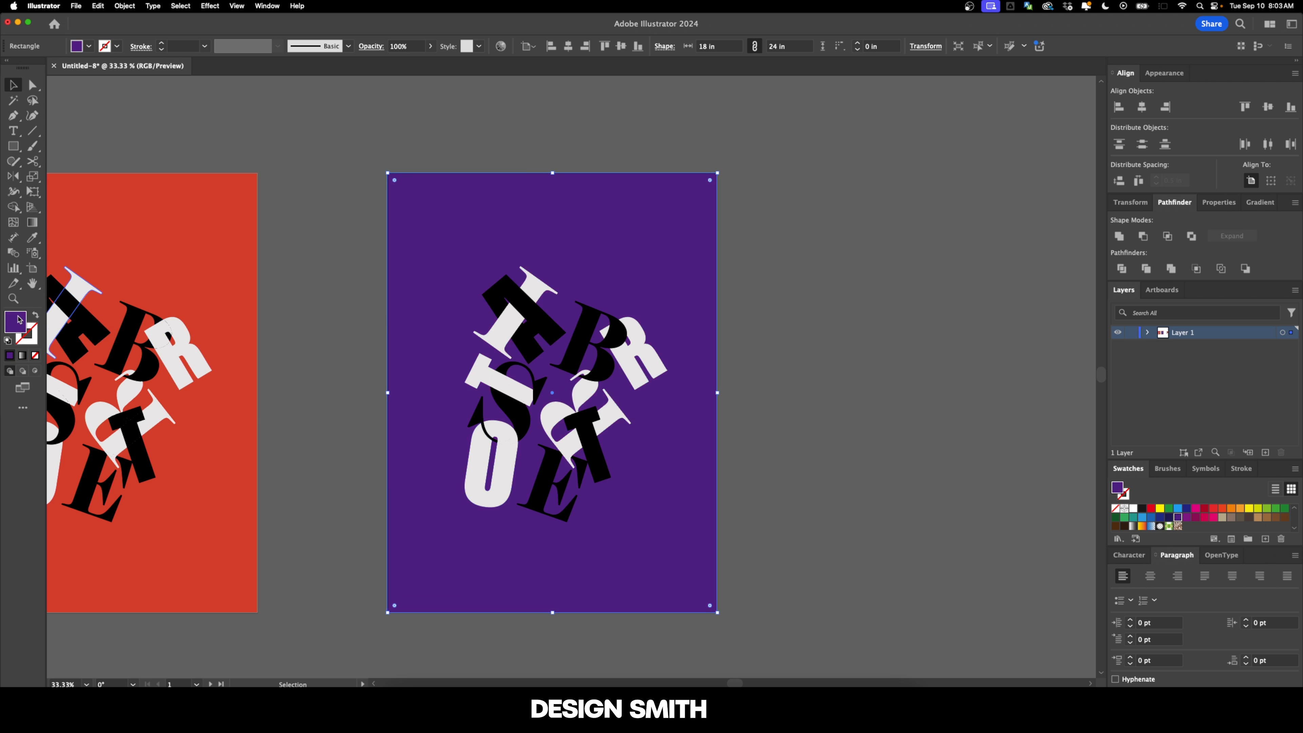
left_click_drag(533, 224, 517, 213)
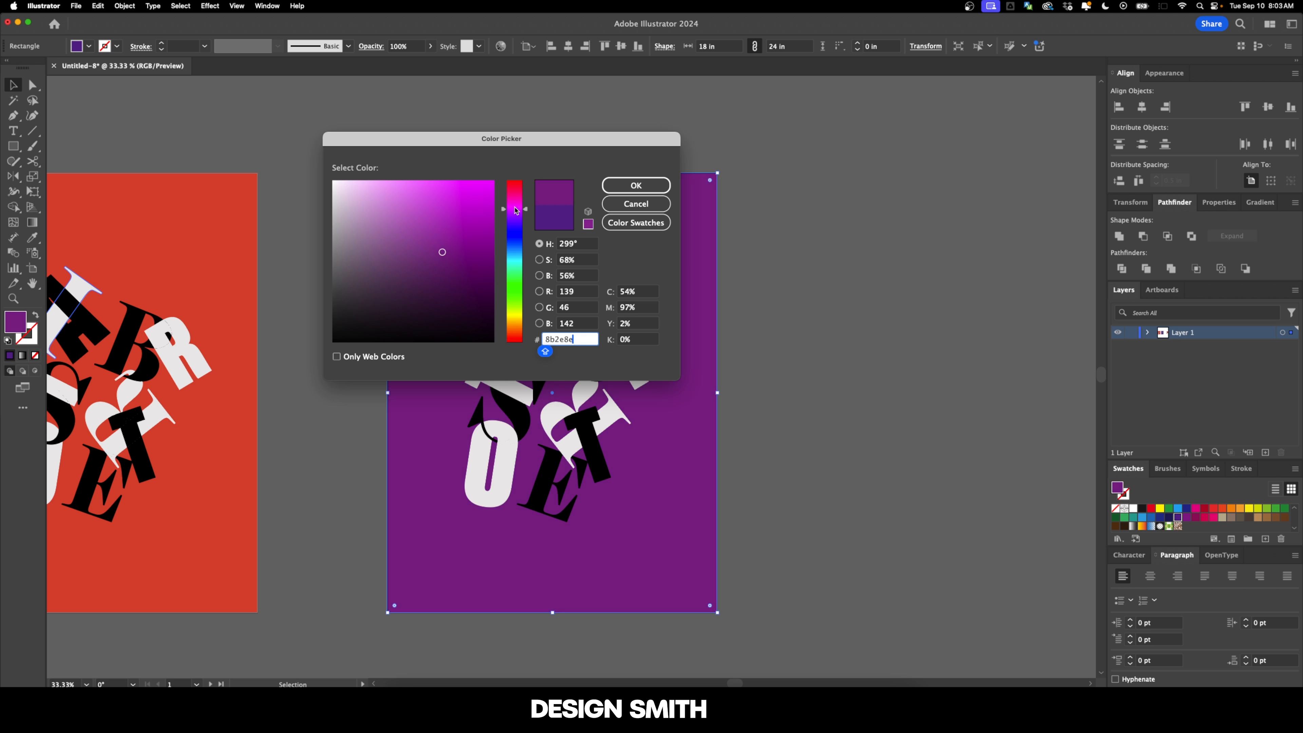
left_click_drag(439, 241, 448, 261)
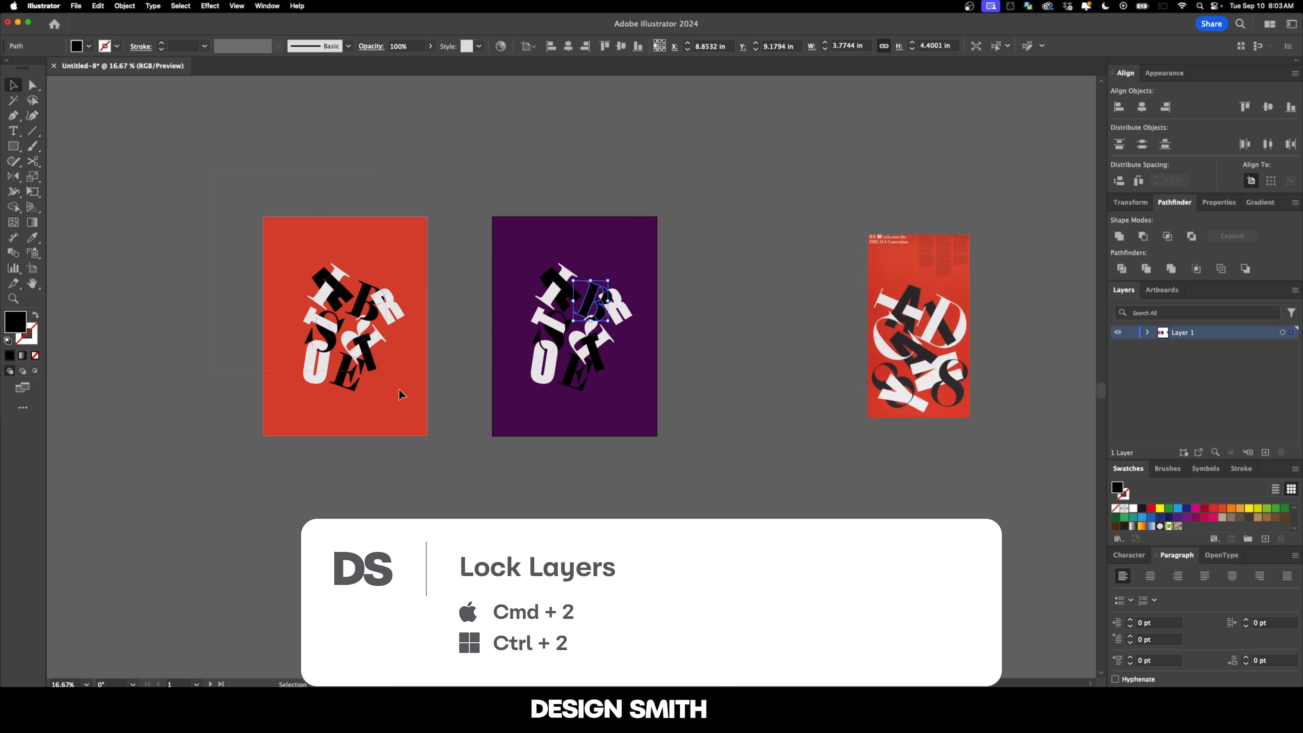
Step: Lock the current selection, and select all off-white letter pieces on the purple poster by matching fill color
key("super+2")
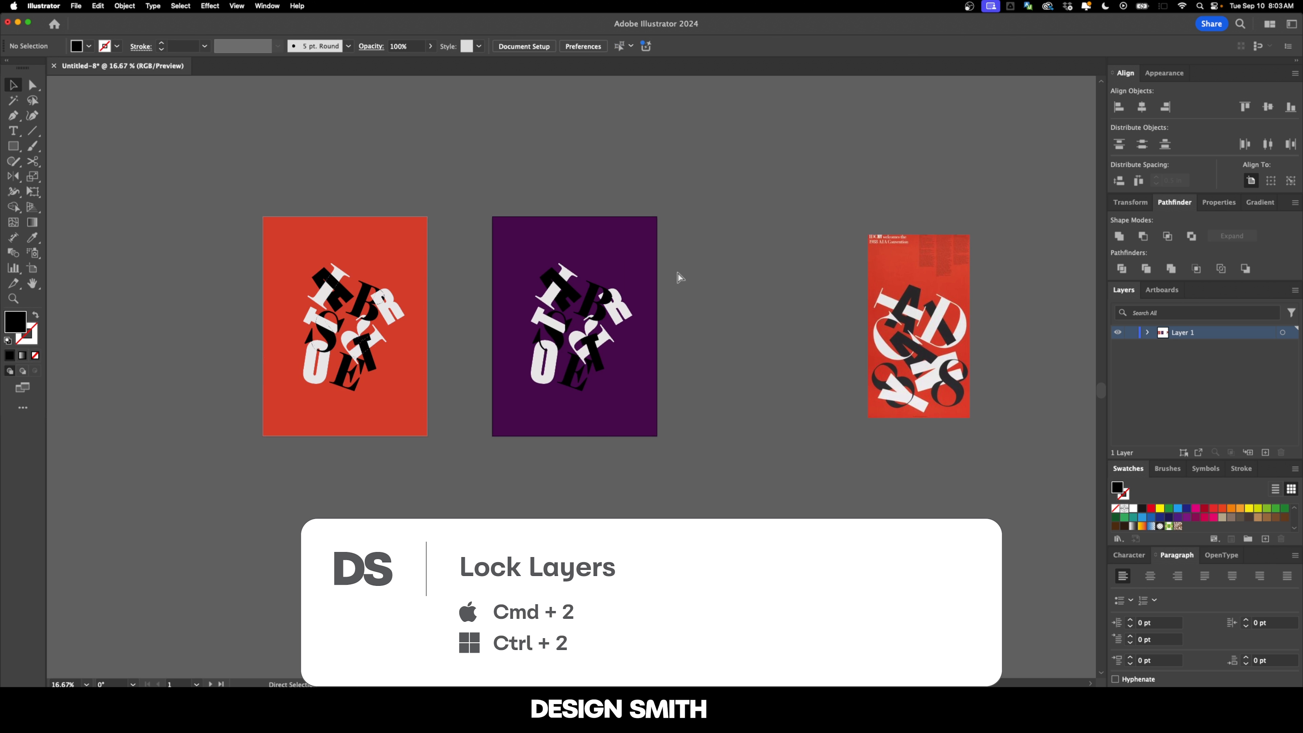
scroll(590, 301, "up", 3)
key("a")
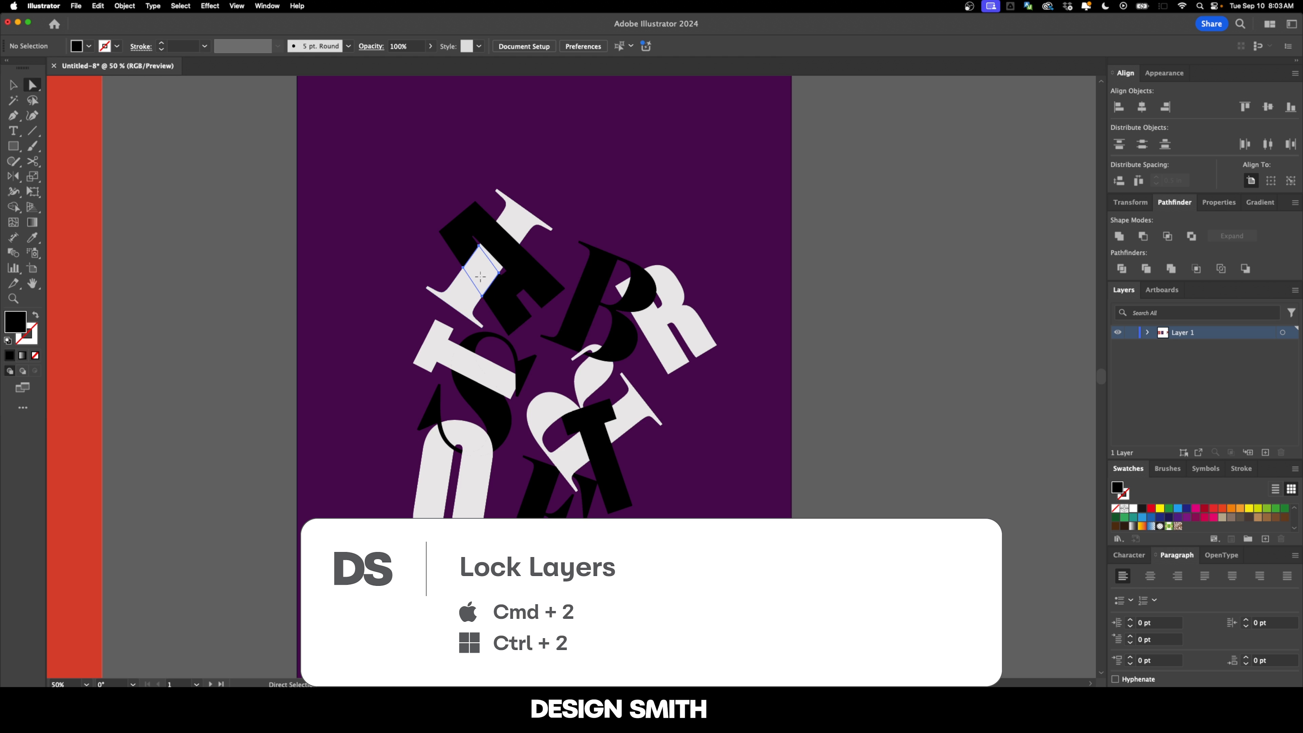
left_click(481, 277)
left_click(237, 242)
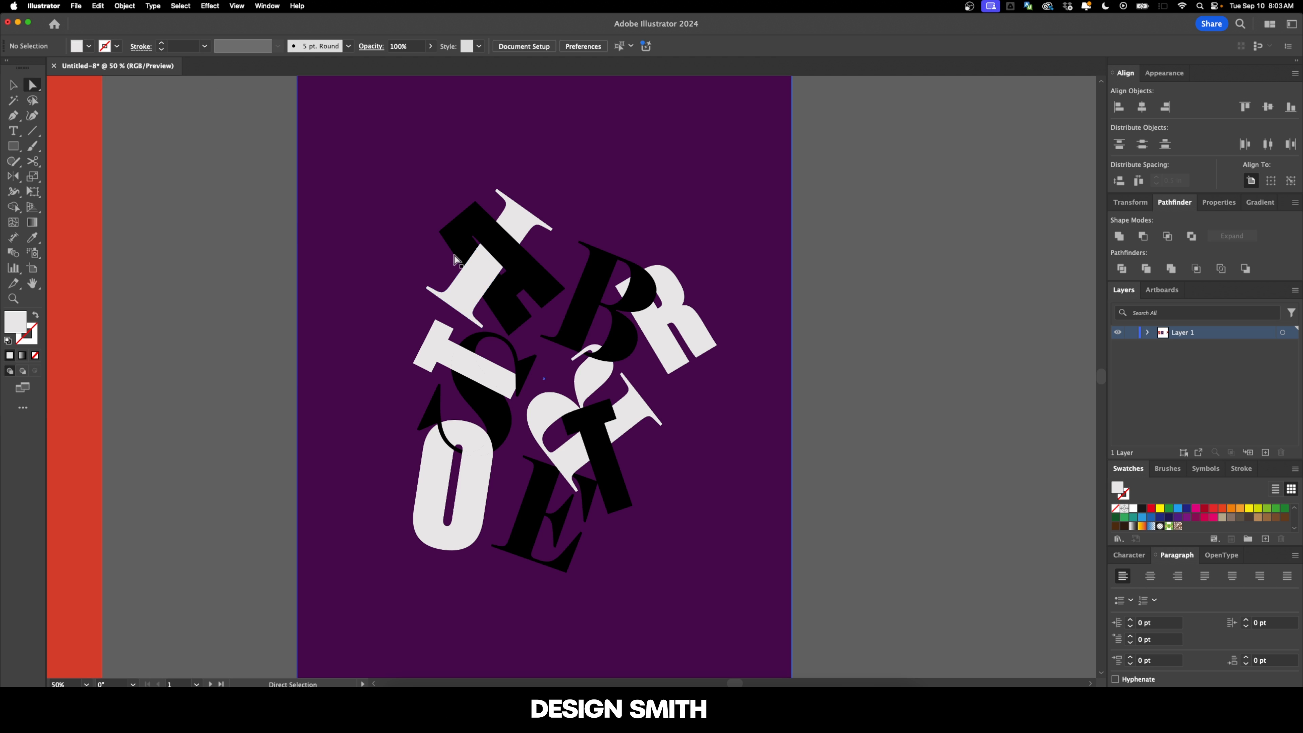
left_click(482, 272)
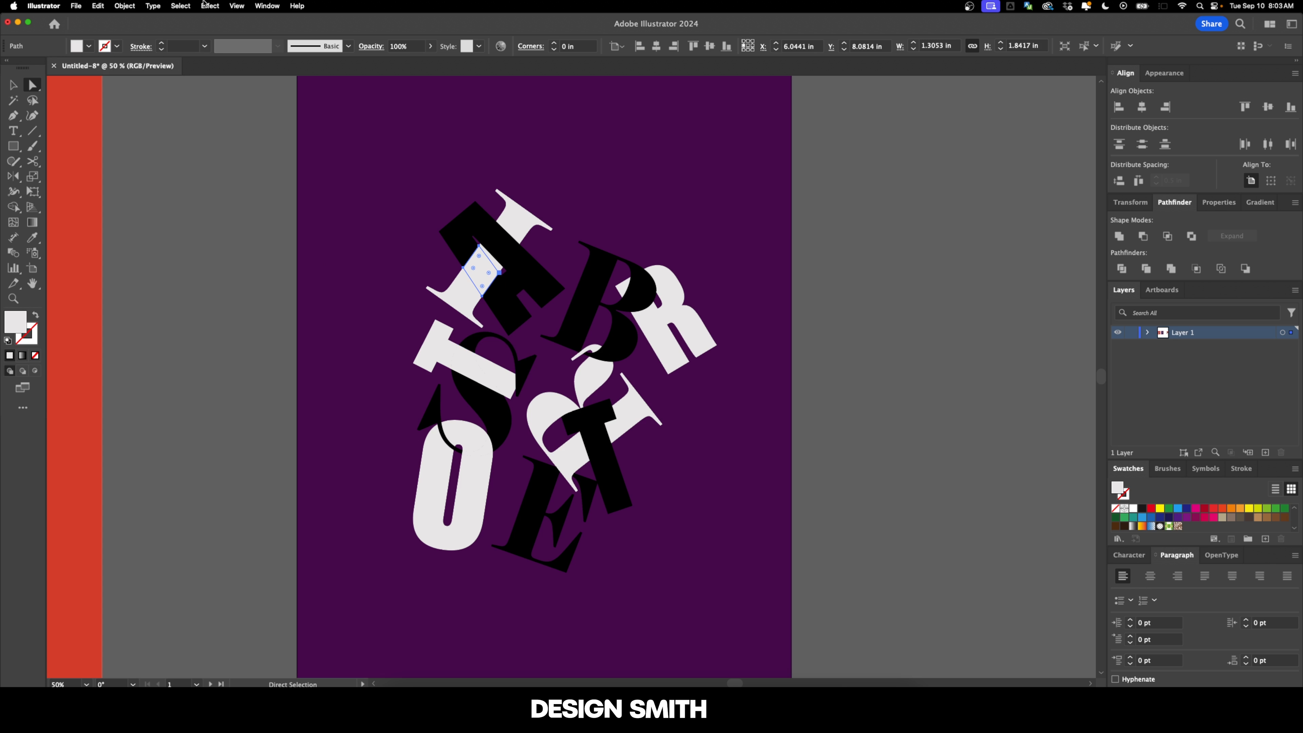
left_click(180, 6)
mouse_move(226, 110)
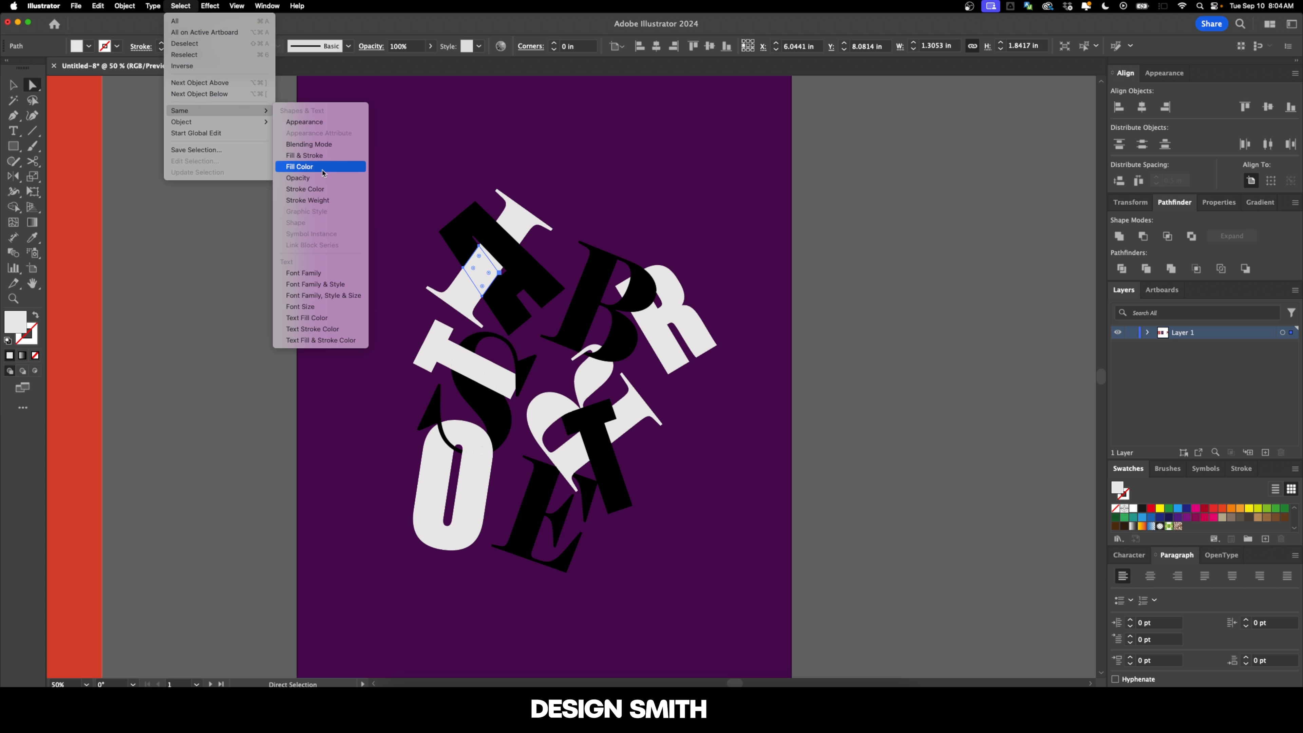
left_click(302, 167)
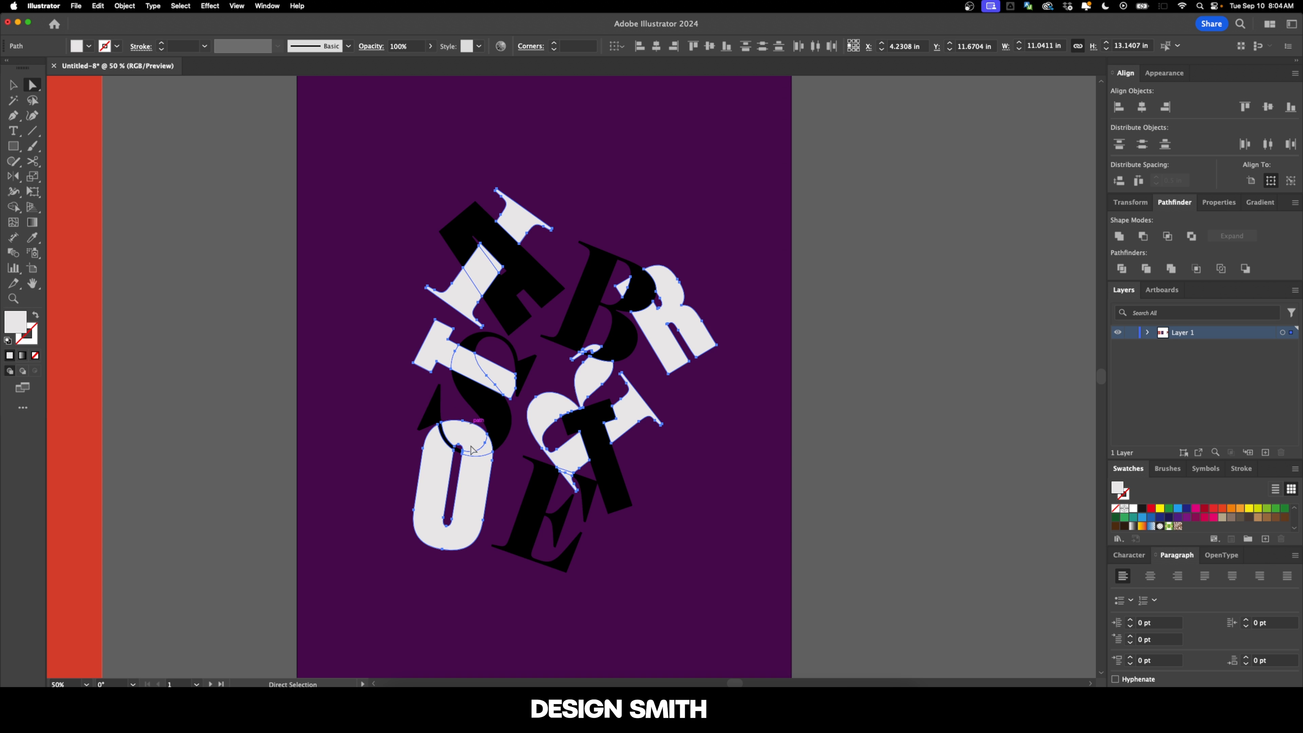
Step: Change the fill of the selected off-white letter pieces to a soft pink in the Color Picker
double_click(15, 322)
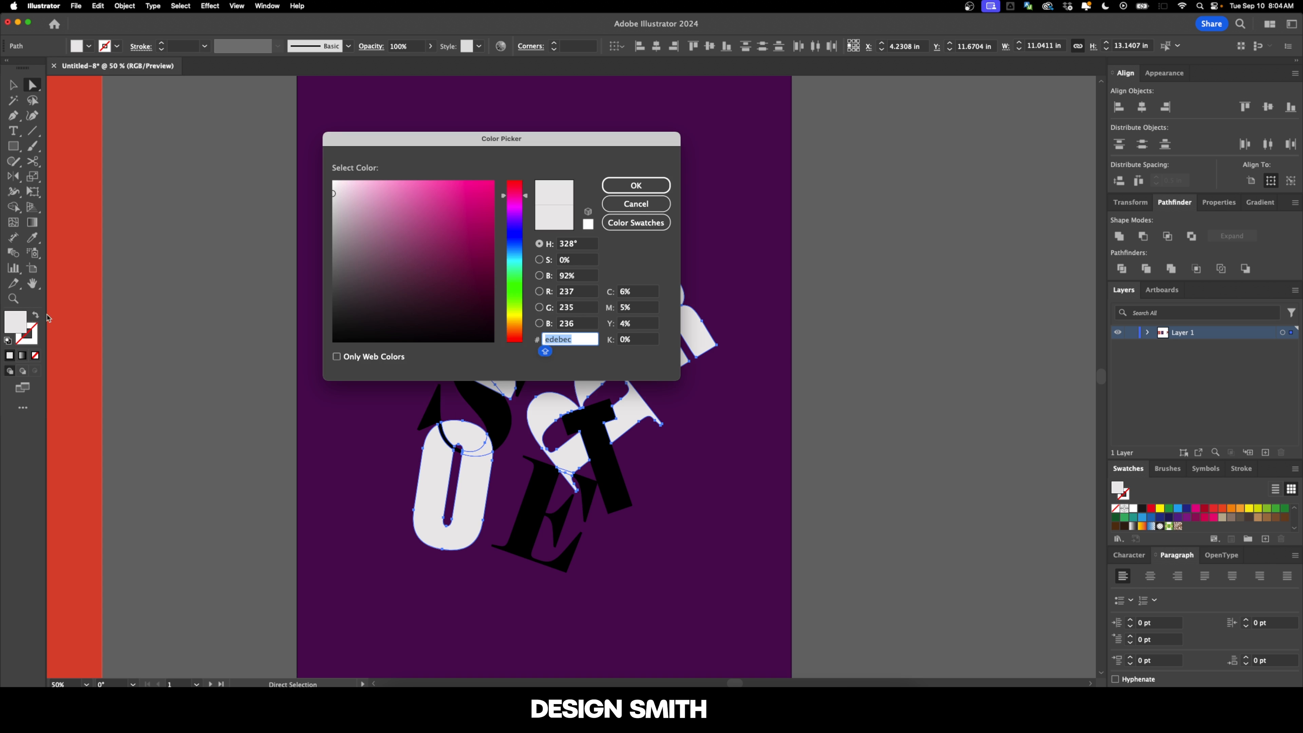
type("e269dd")
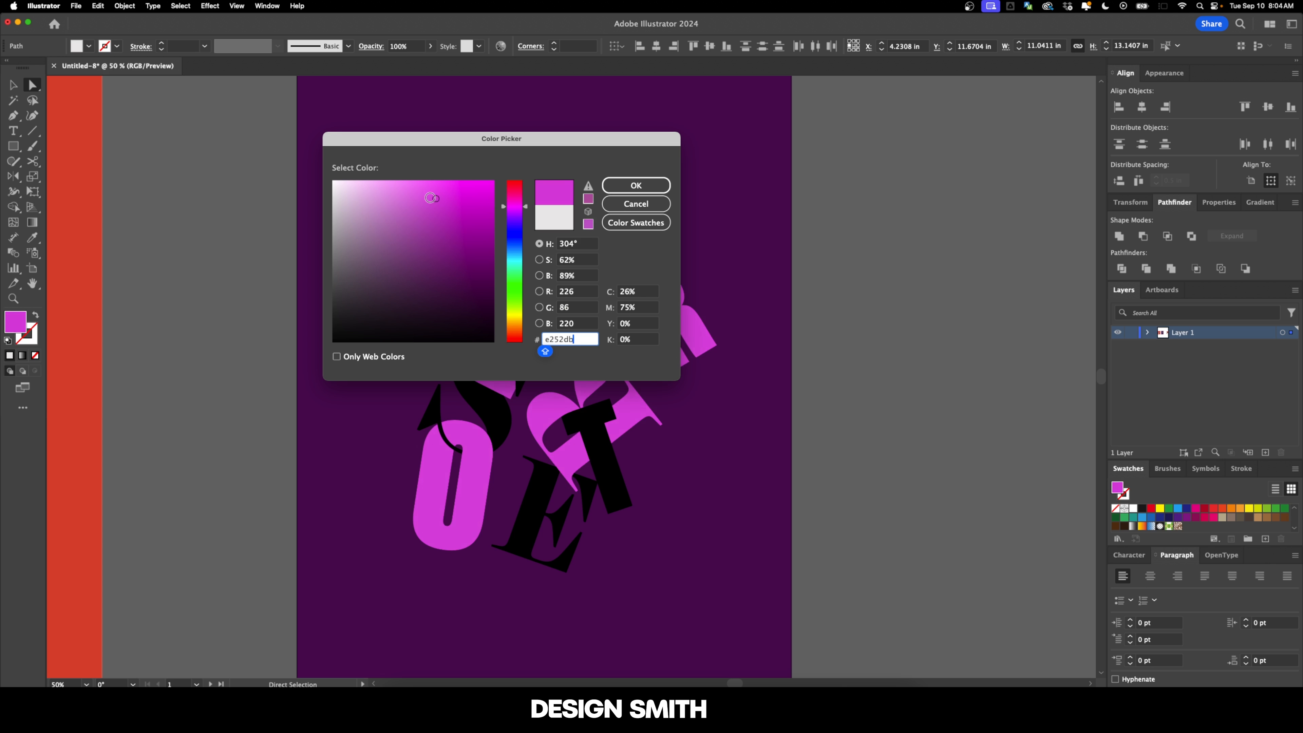
left_click_drag(508, 207, 508, 199)
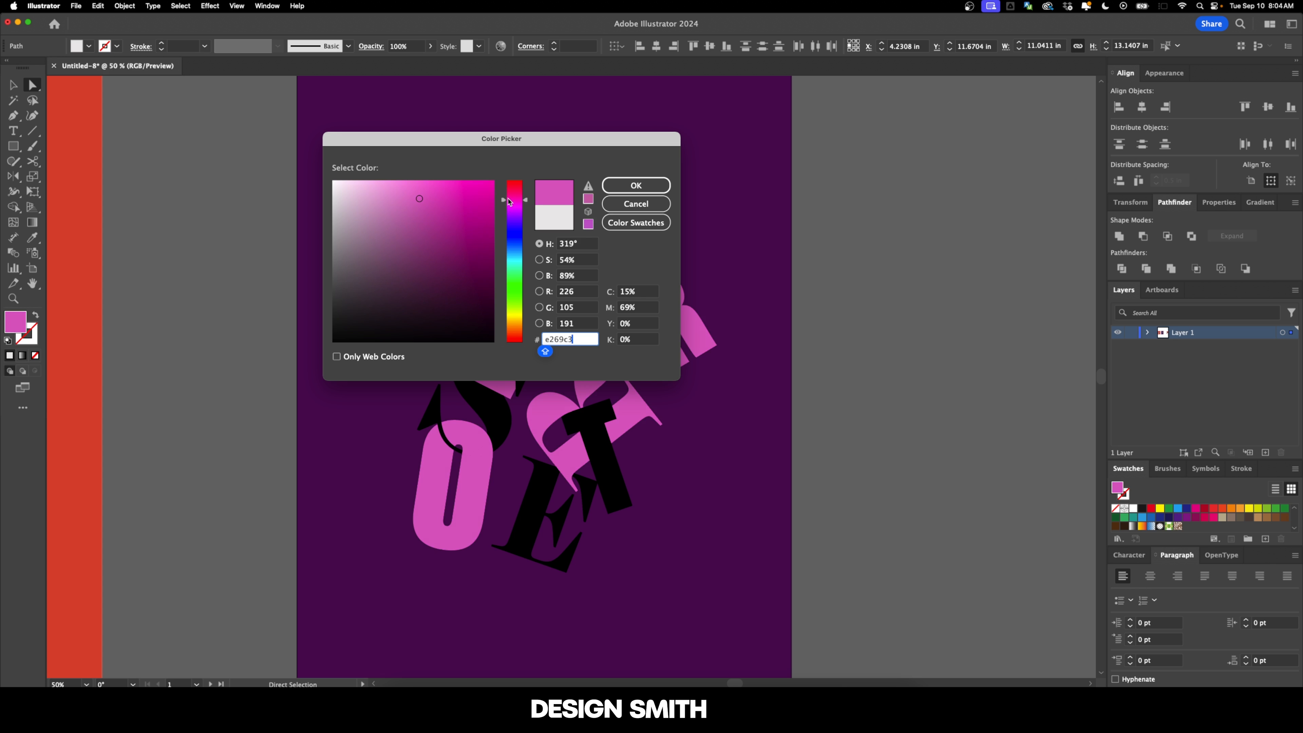
left_click(414, 198)
left_click_drag(415, 198, 397, 202)
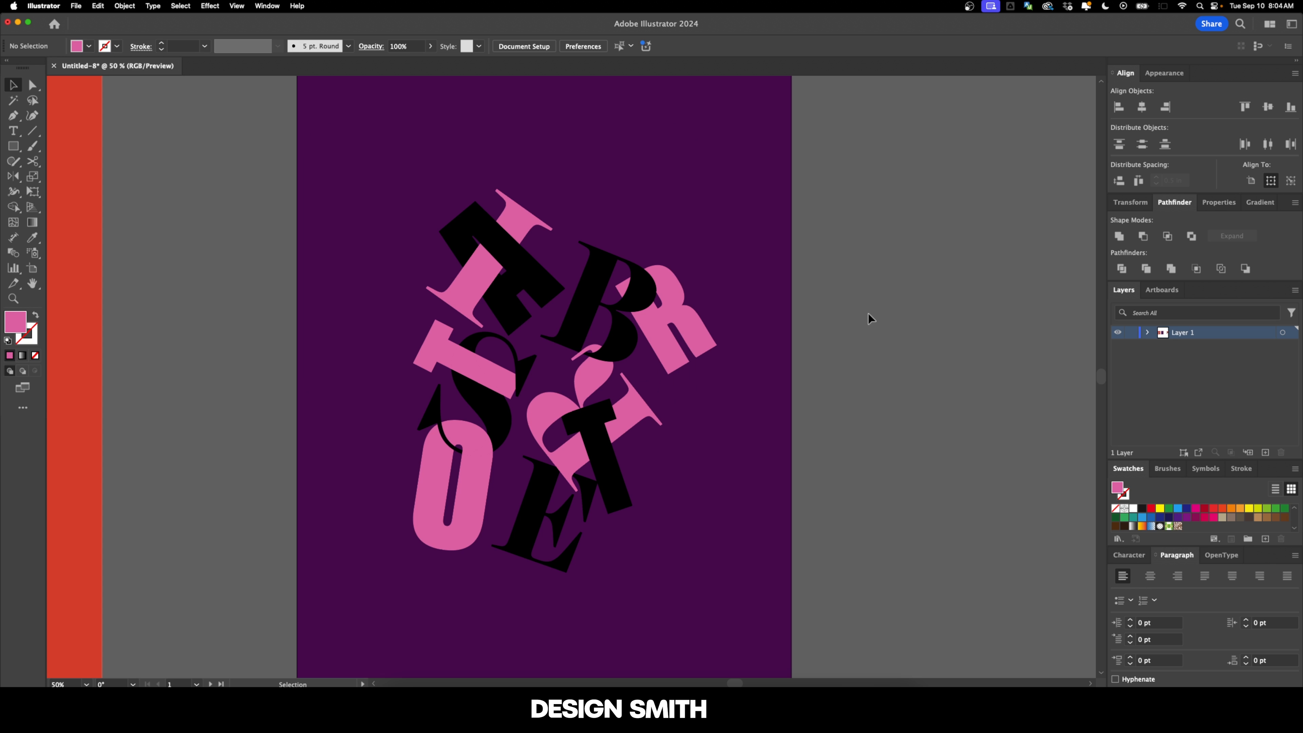
Step: Select the purple poster's whole letter cluster, enlarge it proportionally and place it slightly below the artboard's centre
key("super+0")
left_click_drag(388, 177, 805, 616)
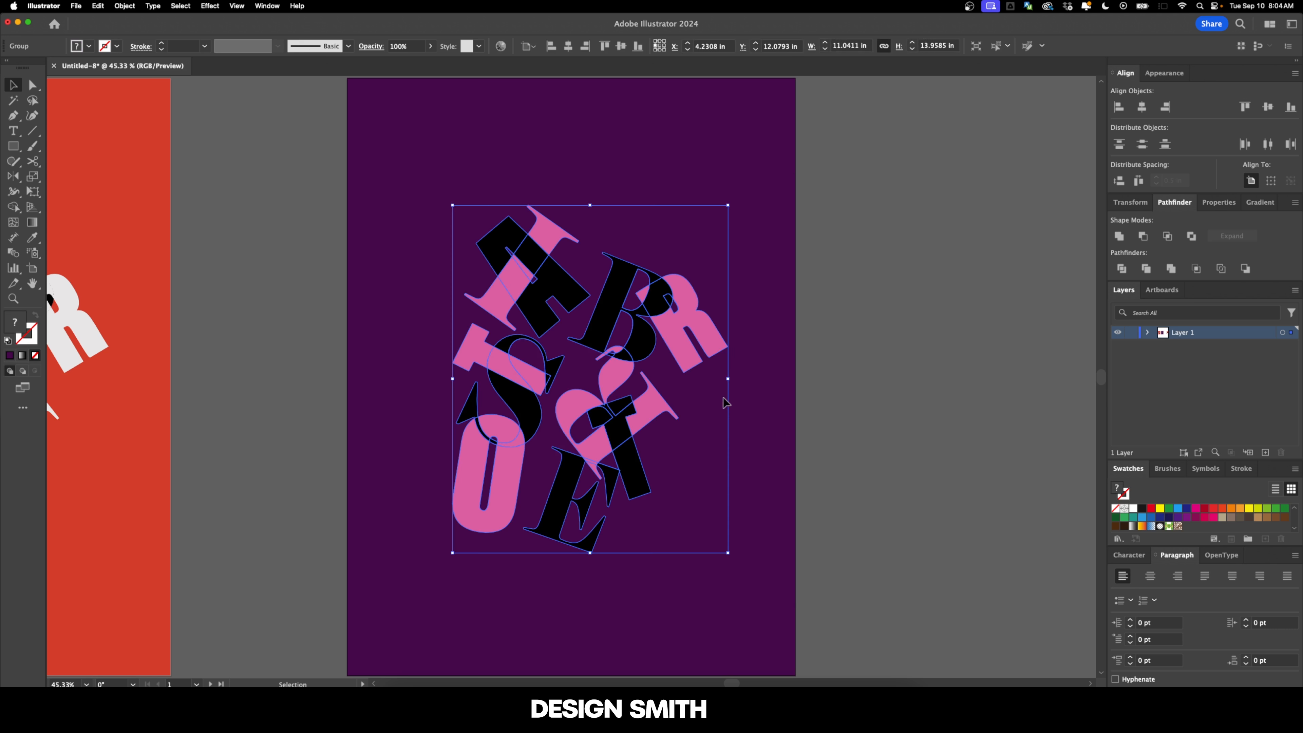
left_click_drag(727, 379, 757, 380)
left_click_drag(734, 328, 725, 376)
left_click_drag(725, 377, 697, 344)
left_click(720, 291, "alt+super")
Step: Set the purple poster's artboard height to 27 in, keeping the 18 in width
key("shift+o")
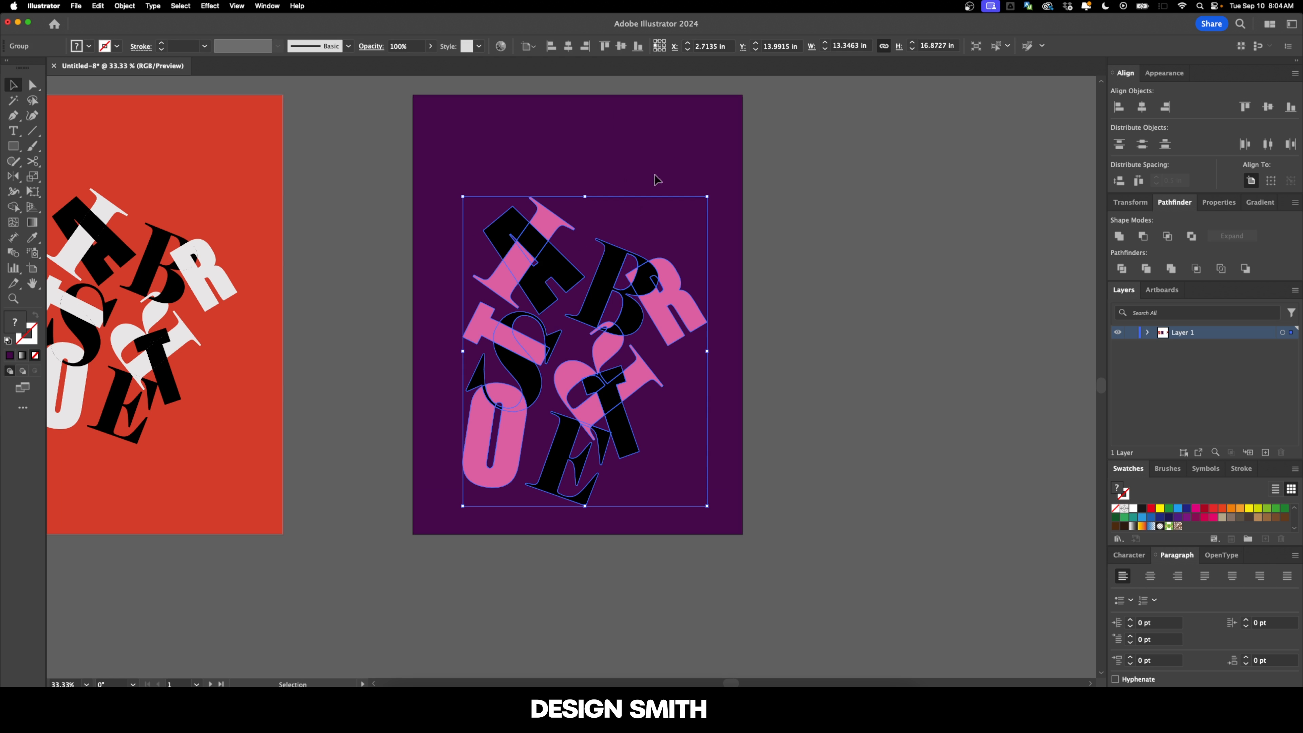
left_click(663, 127)
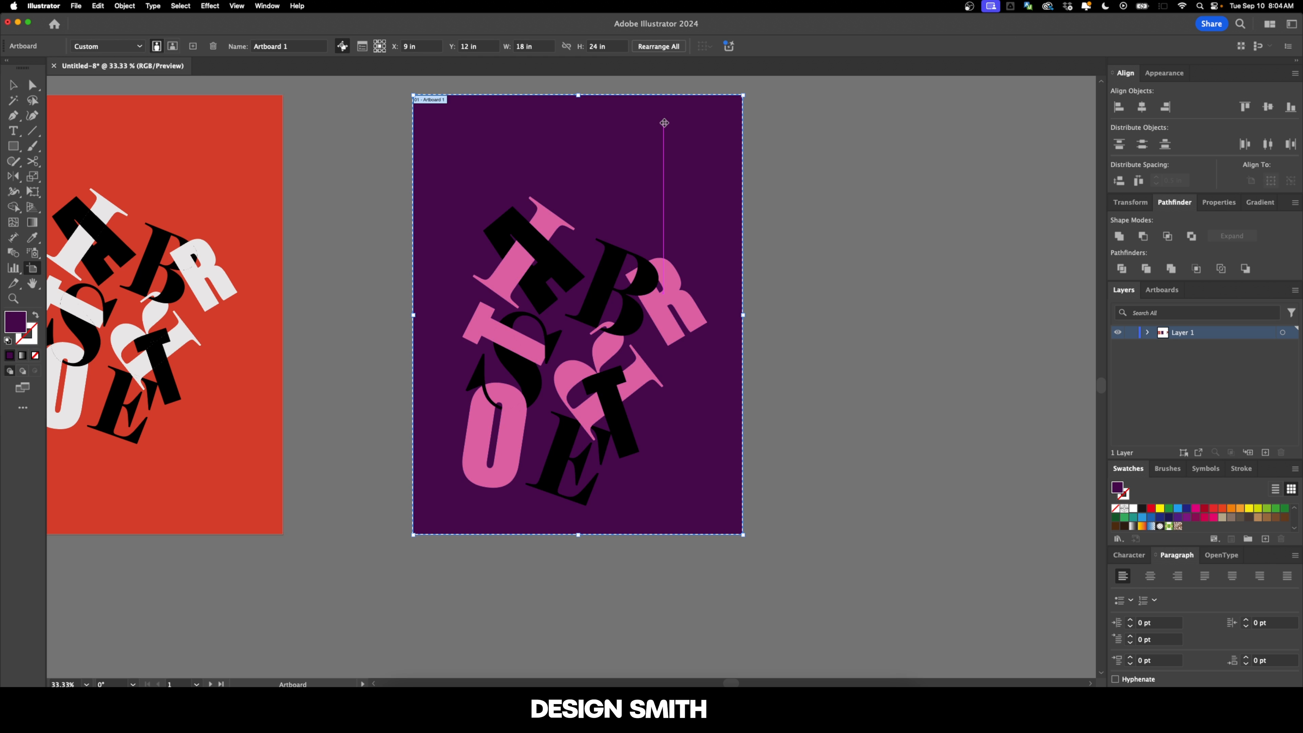
left_click(617, 47)
key("Up")
key("Up")
key("Up")
key("Return")
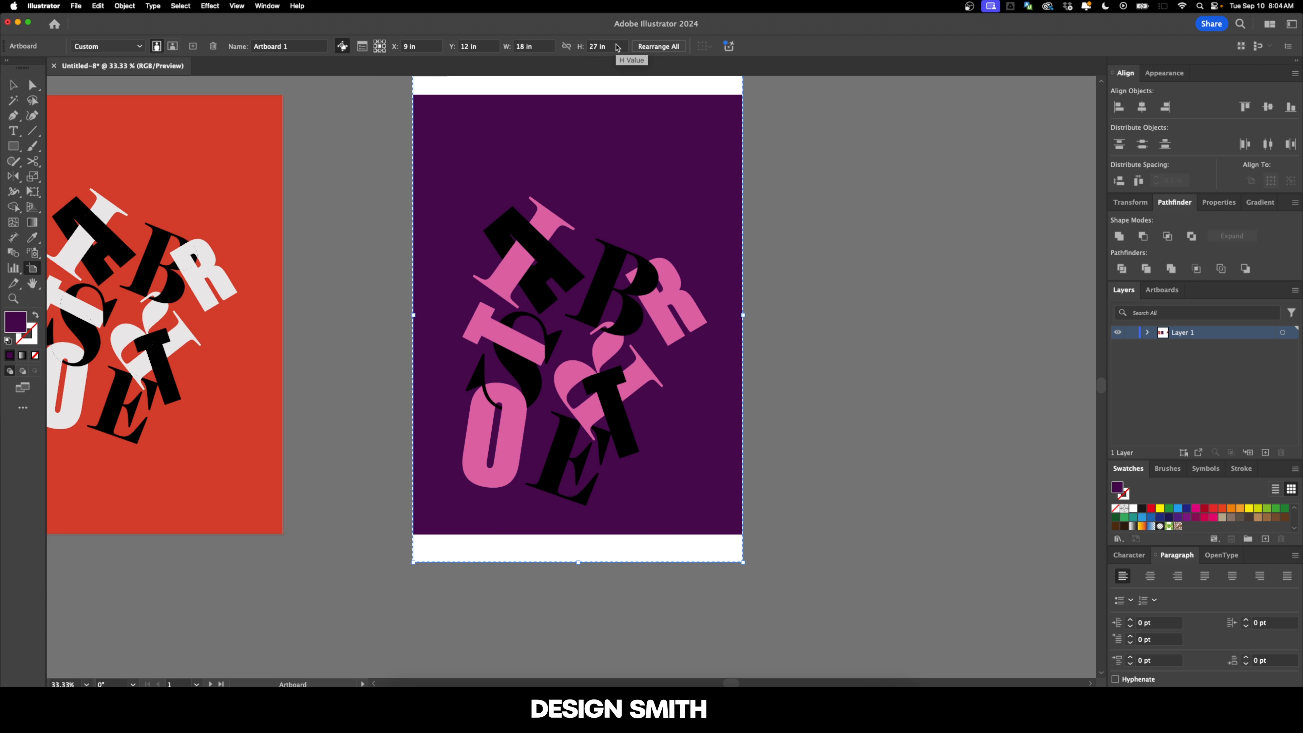
Step: Stretch the purple background rectangle upward and downward to cover the full height of the 18 x 27 in artboard
key("v")
left_click_drag(733, 209, 710, 249)
left_click(574, 167)
left_click_drag(553, 134, 554, 107)
left_click_drag(556, 576, 555, 602)
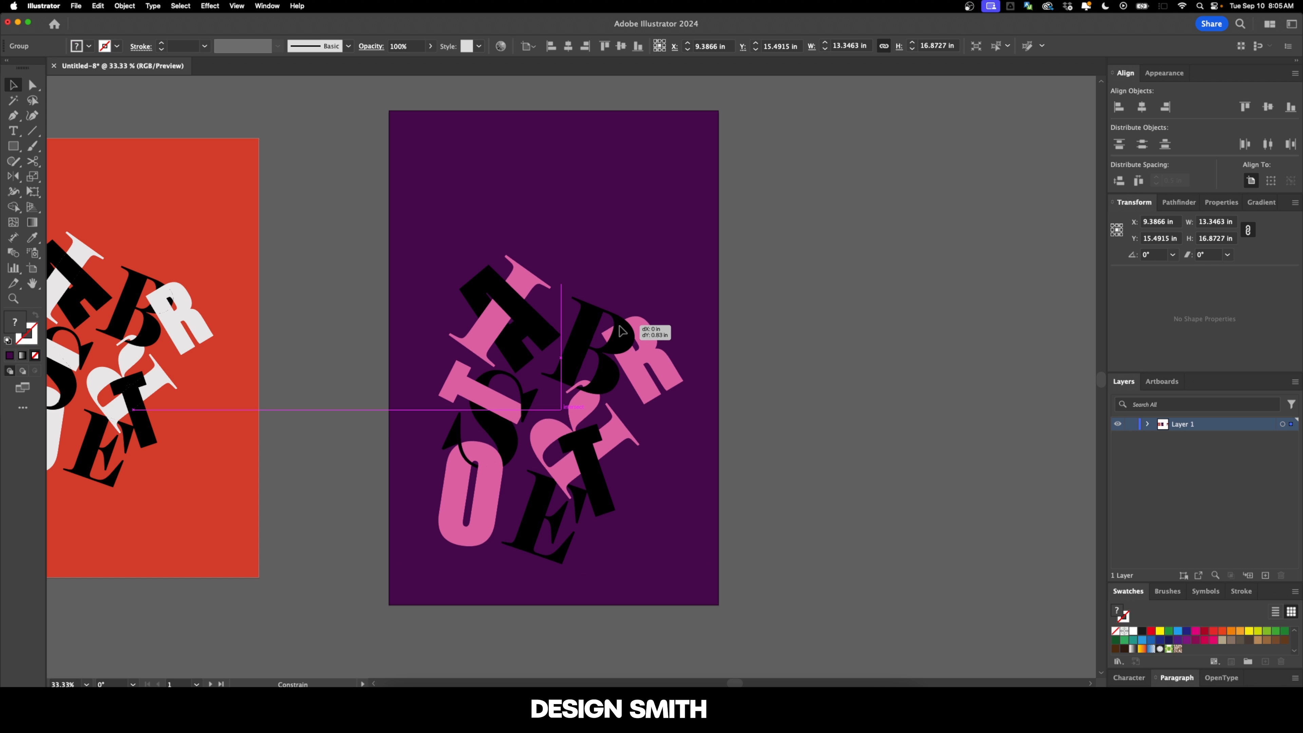
Step: Move the letter cluster toward the purple artboard's lower edge and enlarge it proportionally to nearly fill the artboard's width
left_click_drag(623, 313, 623, 365)
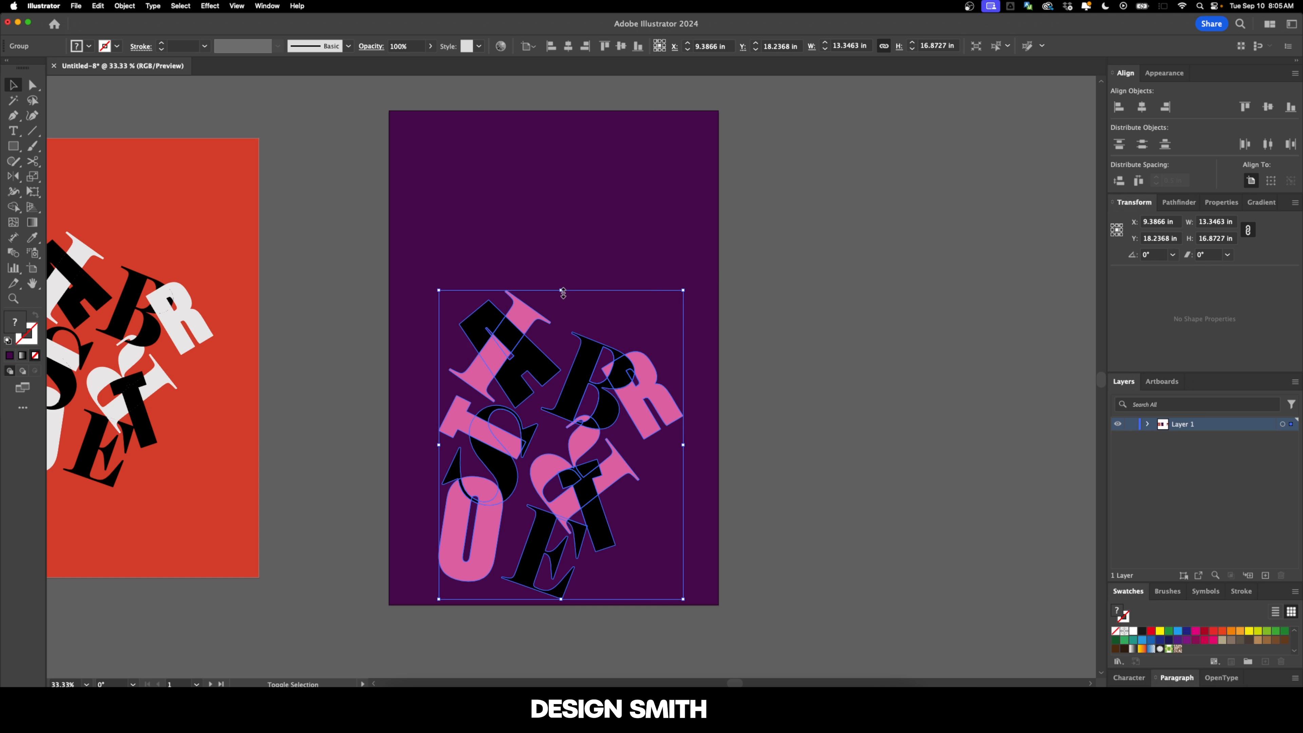
left_click_drag(561, 290, 554, 177)
left_click(561, 157)
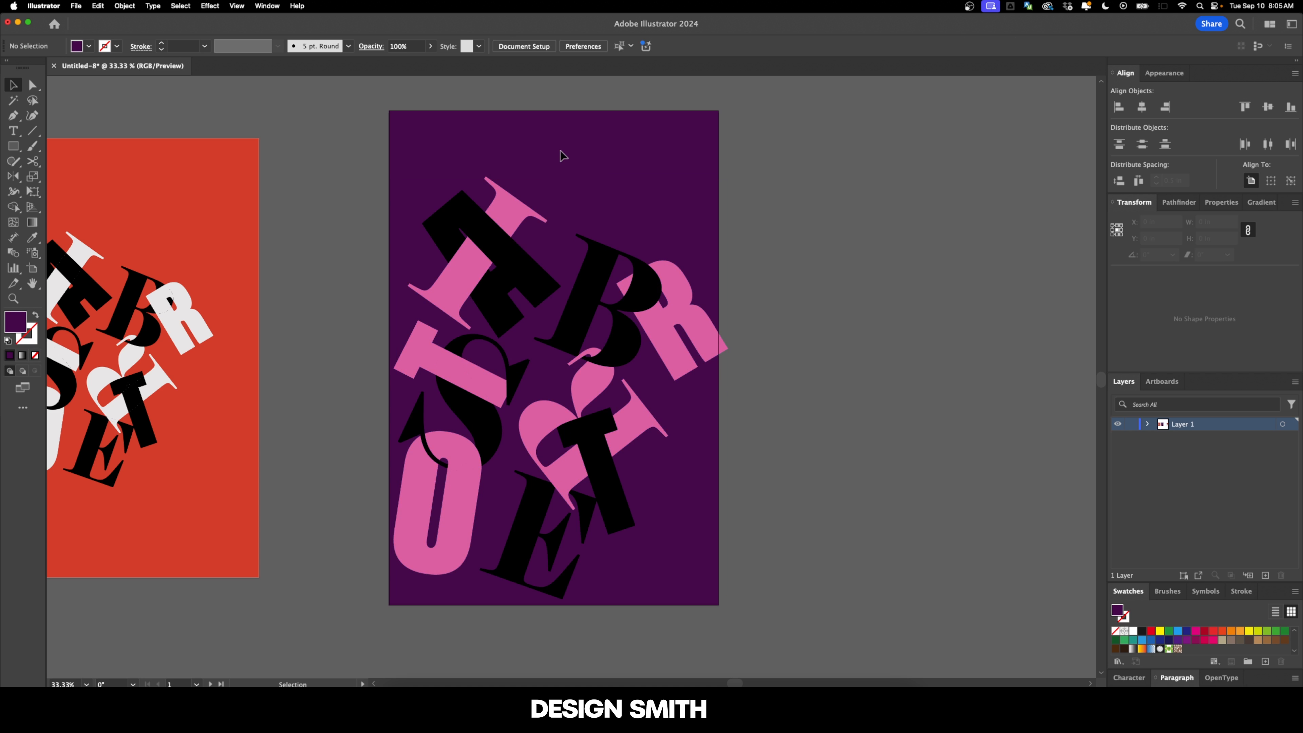
left_click(596, 260)
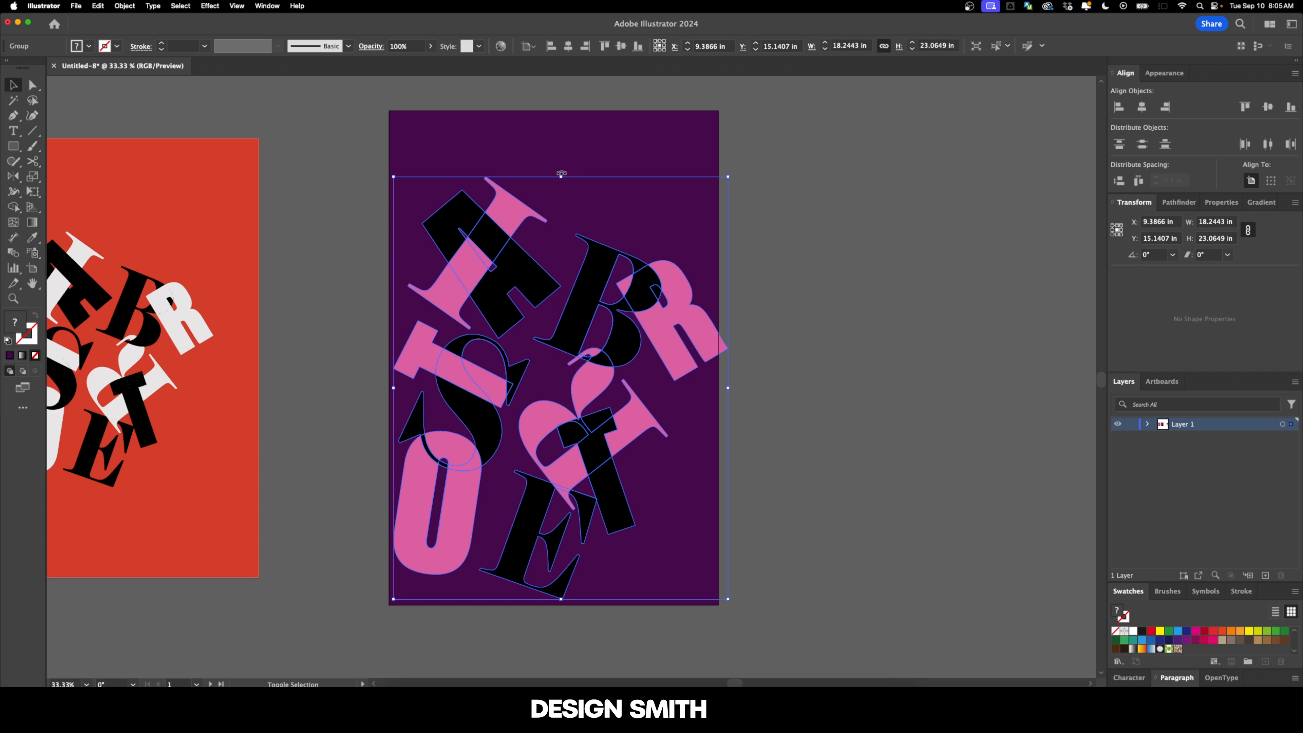
left_click_drag(728, 389, 716, 391)
left_click_drag(660, 350, 655, 360)
left_click(811, 344)
Step: Add the pink text line "ALL THE STARS WILL FALL" in Chapman Black Condensed near the purple poster's upper-left corner
scroll(820, 316, "up", 5)
key("super+=")
key("super+=")
key("t")
left_click(341, 229)
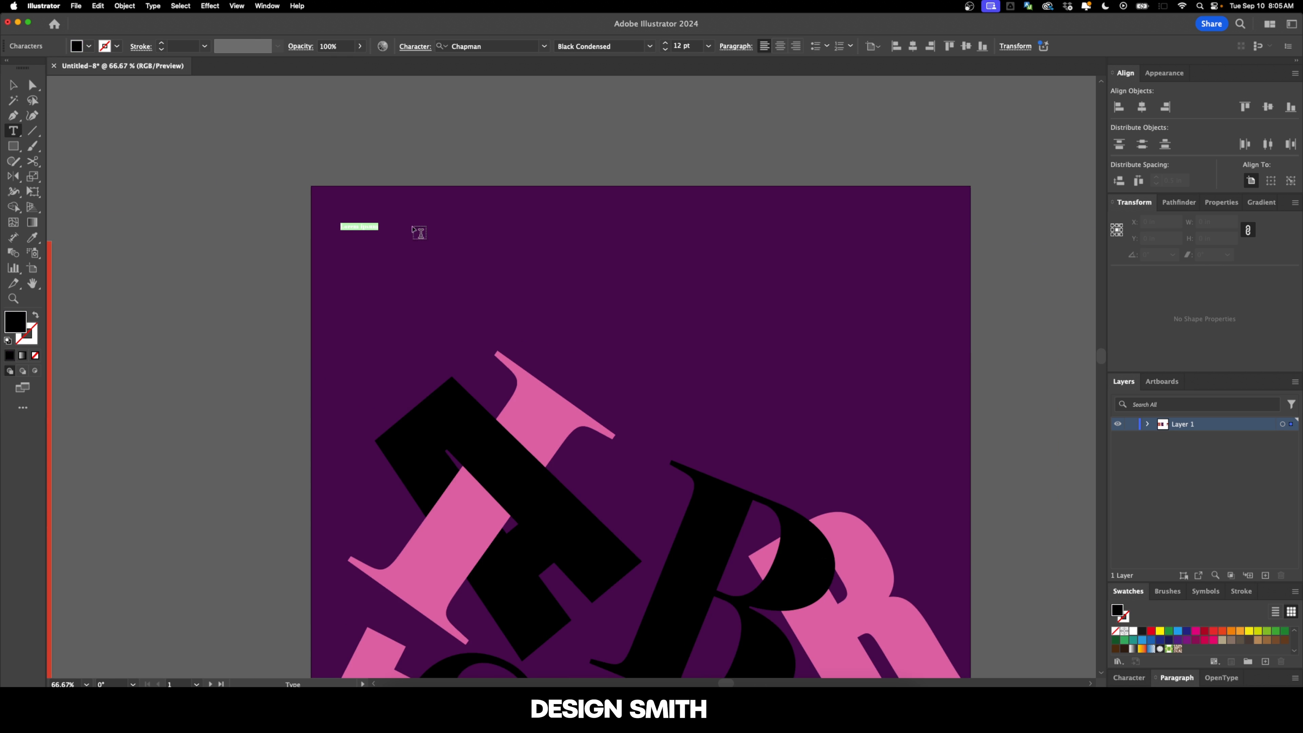
type("ALL")
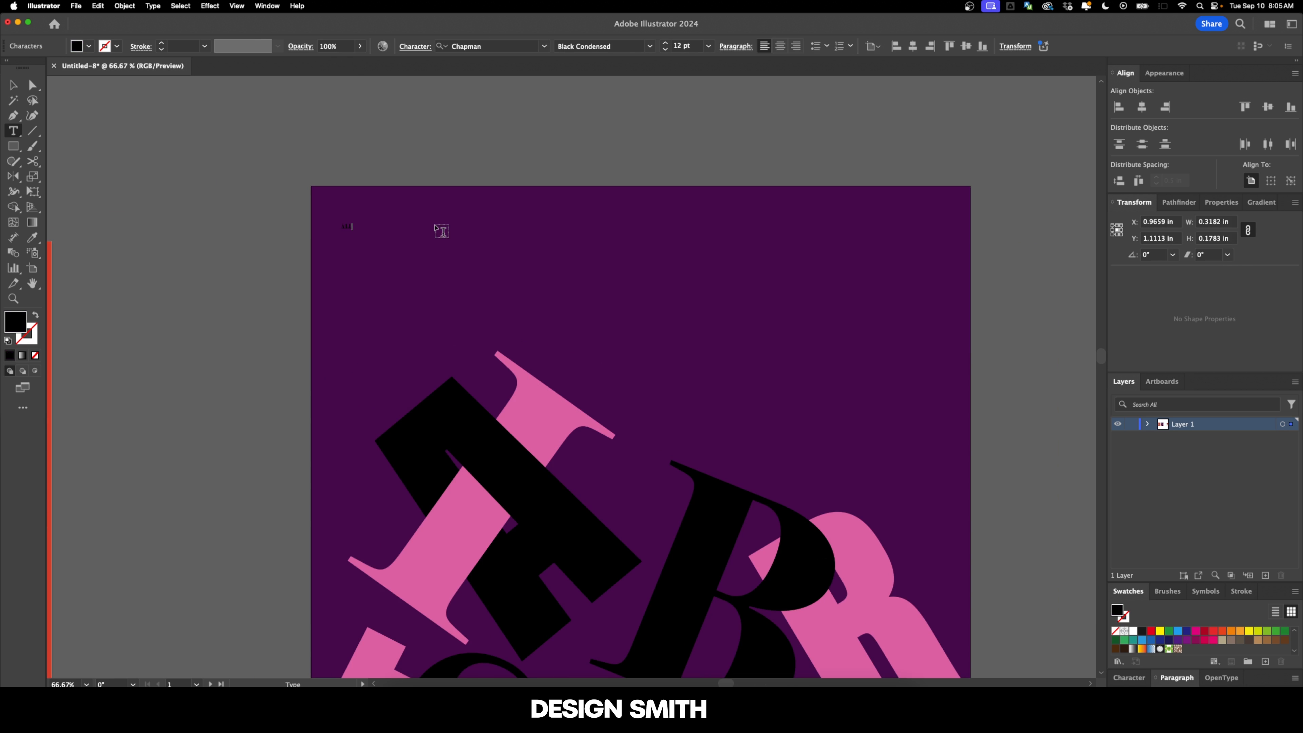
type(" THE STARW WILL FALL'I")
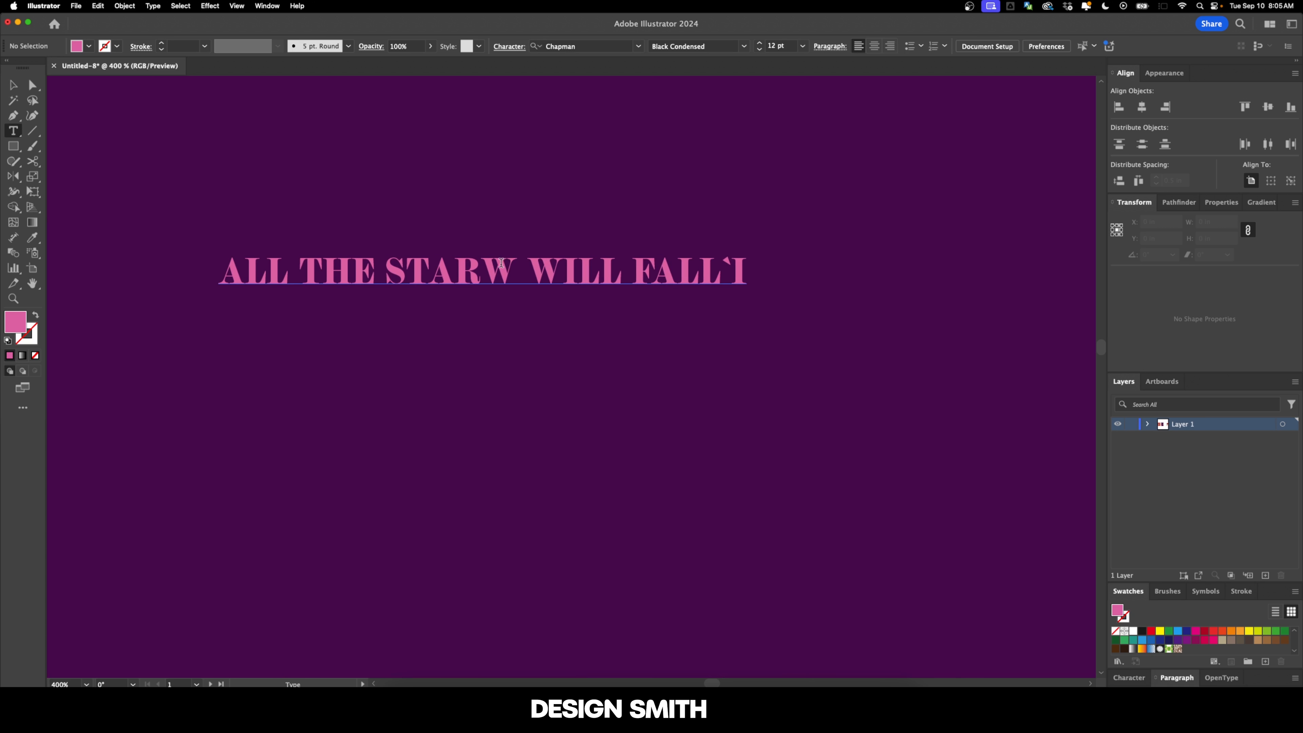
Step: Correct the mistyped last letter of "STARS" and remove the stray characters after "FALL"
left_click_drag(484, 272, 518, 275)
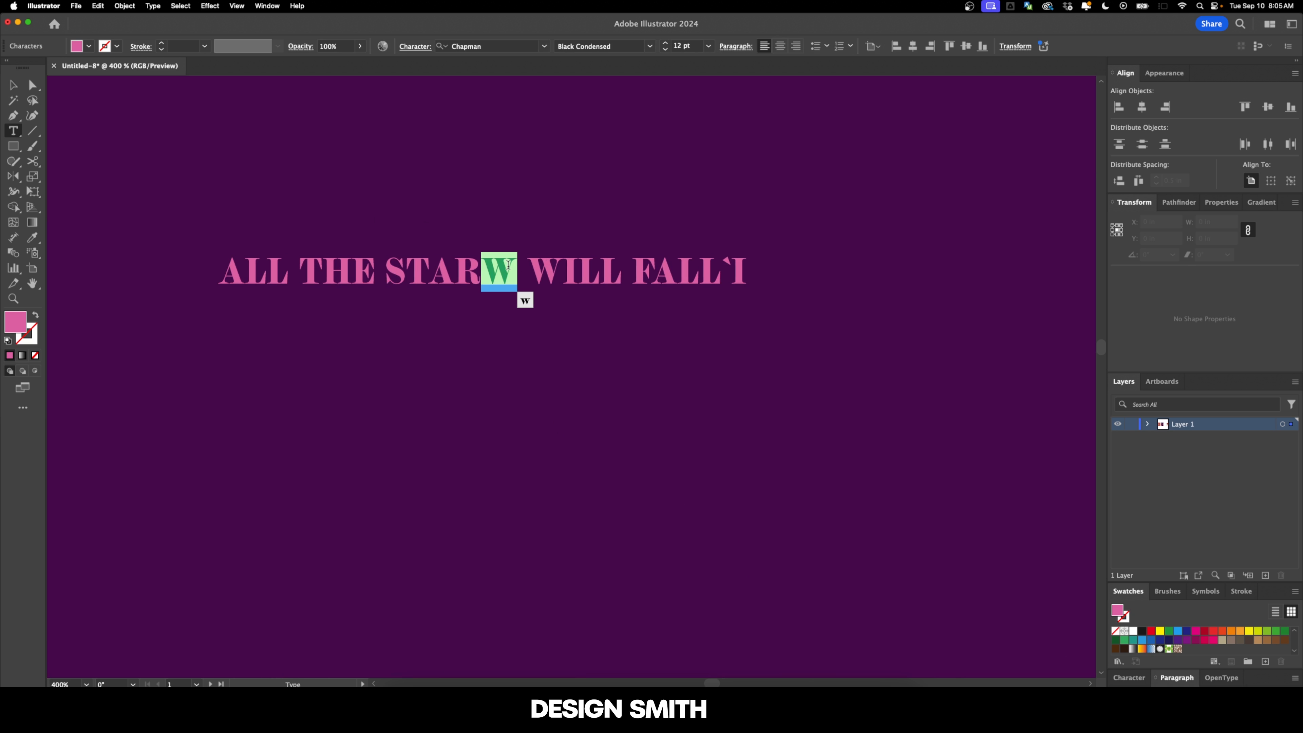
type("S")
key("Down")
key("BackSpace")
key("BackSpace")
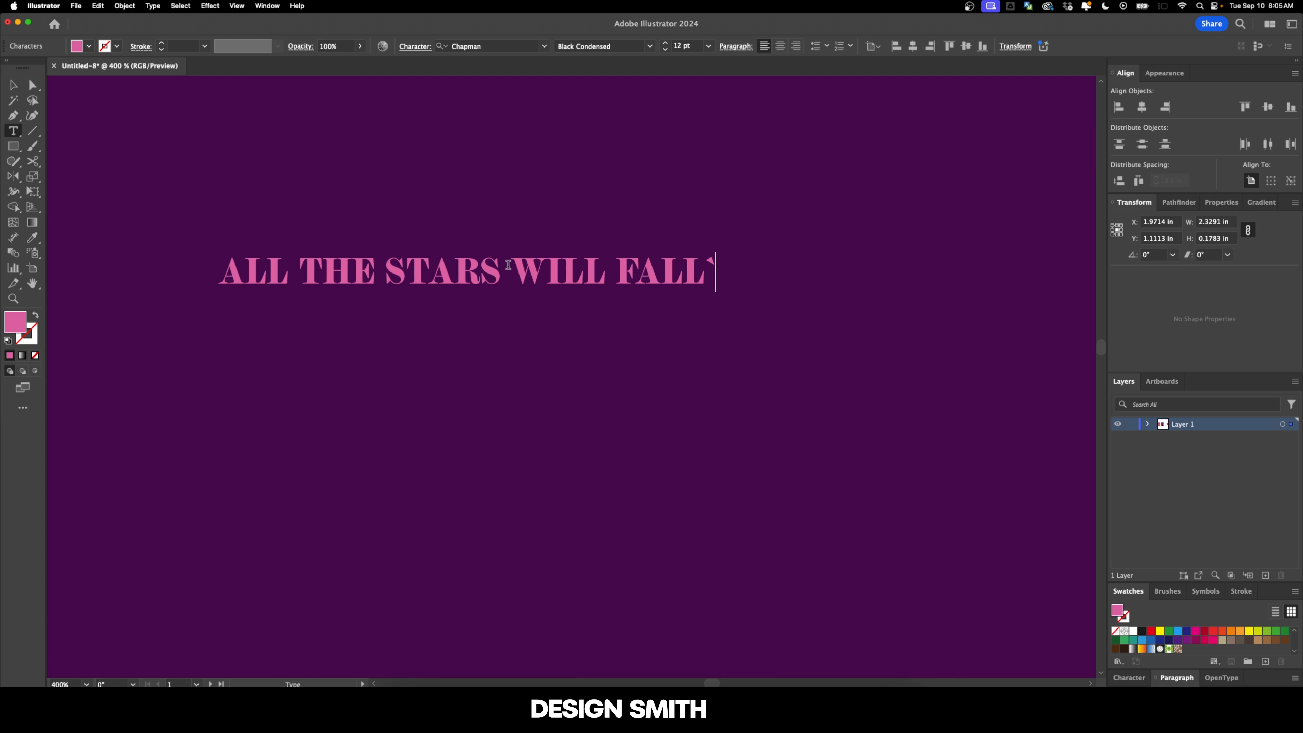
key("Escape")
left_click(580, 206)
Step: Set the font size of the "ALL THE STARS WILL FALL" line to 18 pt
scroll(580, 207, "down", 2)
left_click_drag(605, 230, 532, 235)
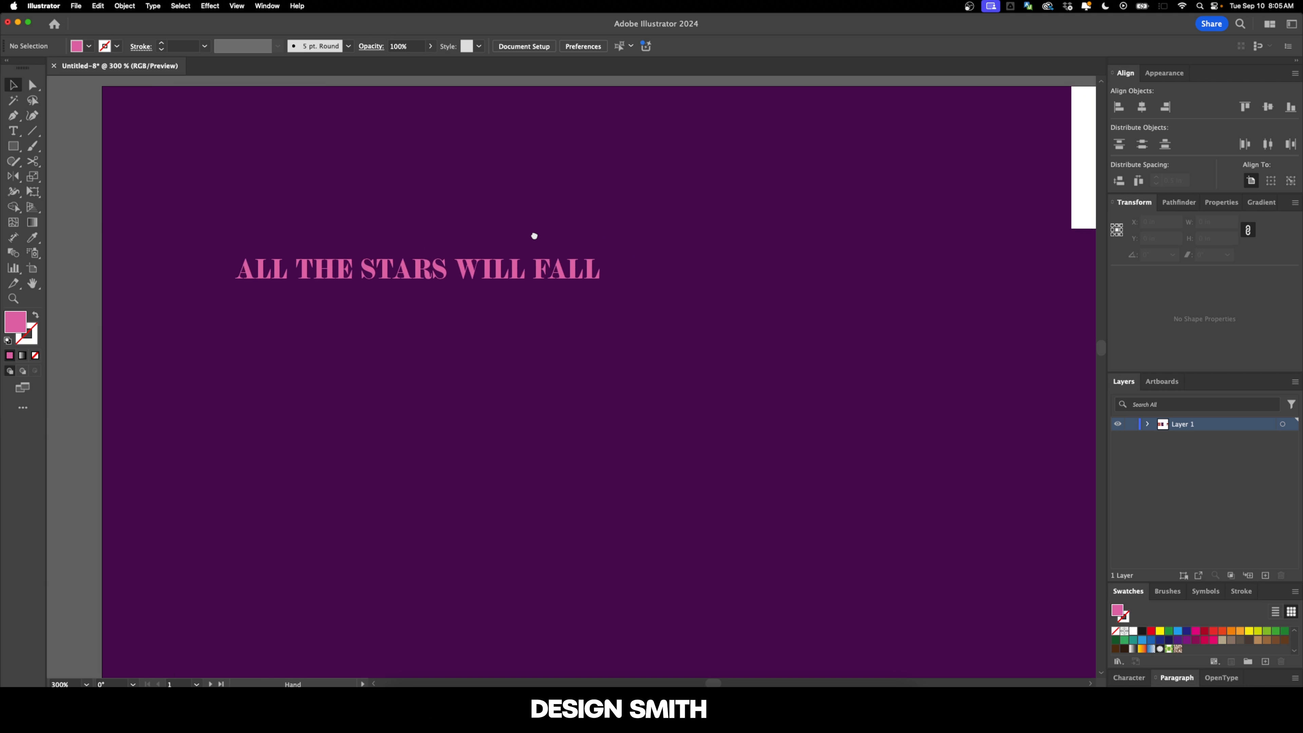
left_click(508, 256)
left_click(684, 46)
type("18")
key("Return")
Step: Position the text line 1 in right and 1 in down from the artboard's upper-left corner, and append "/ 05"
scroll(712, 267, "down", 3)
left_click(436, 274)
scroll(259, 188, "up", 3)
left_click(381, 257)
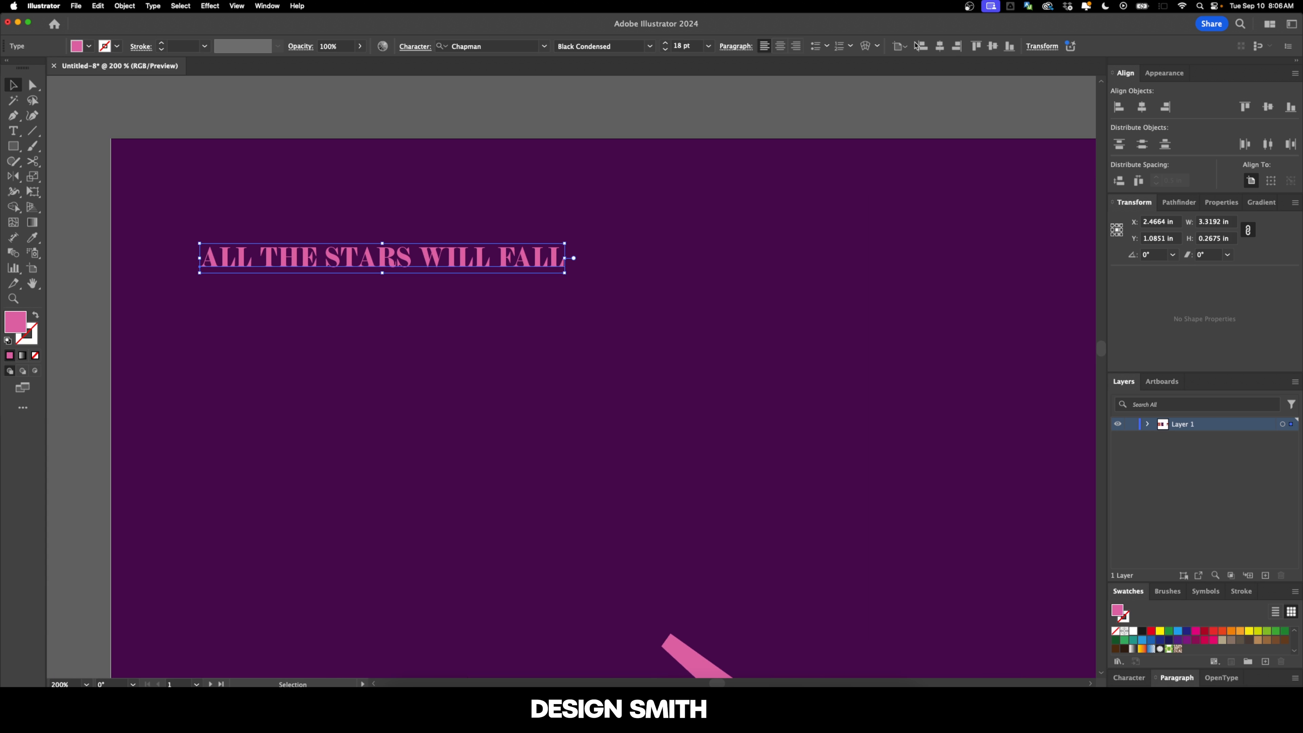
left_click(922, 46)
left_click(976, 46)
key("Return")
type("1\t1")
key("Return")
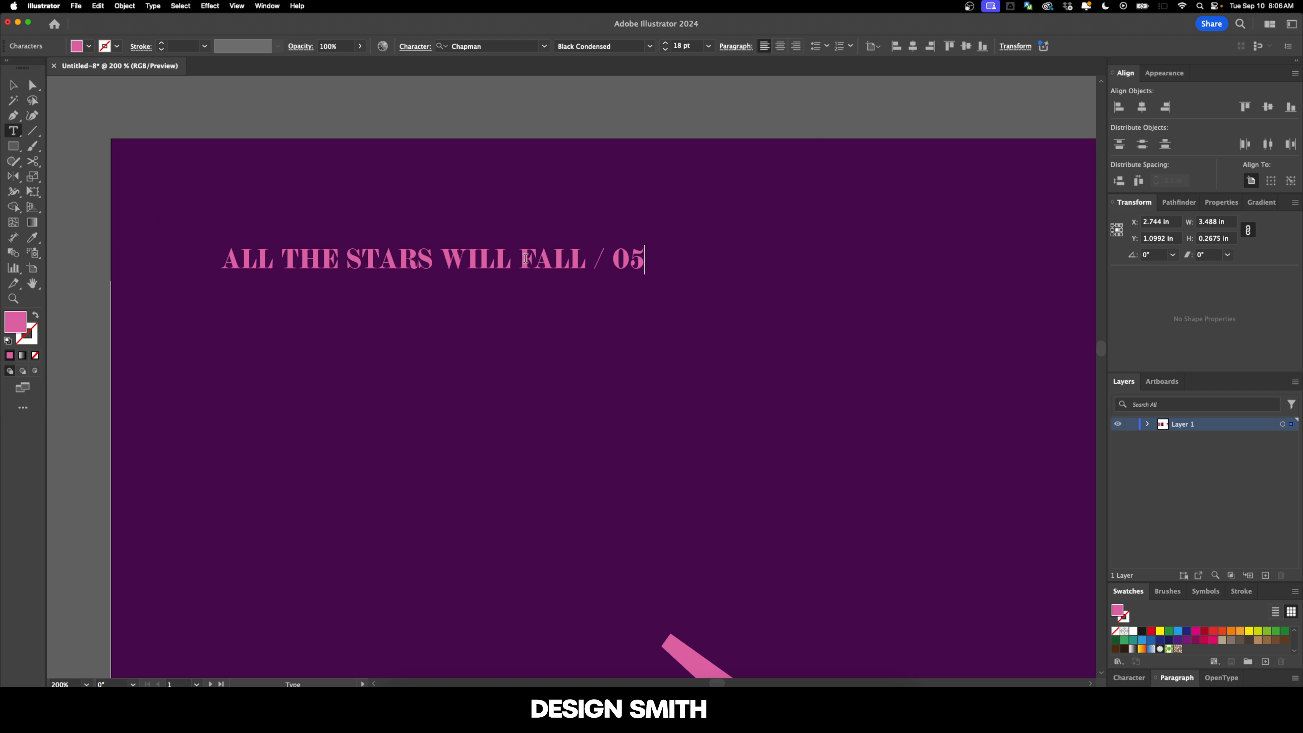
key("Escape")
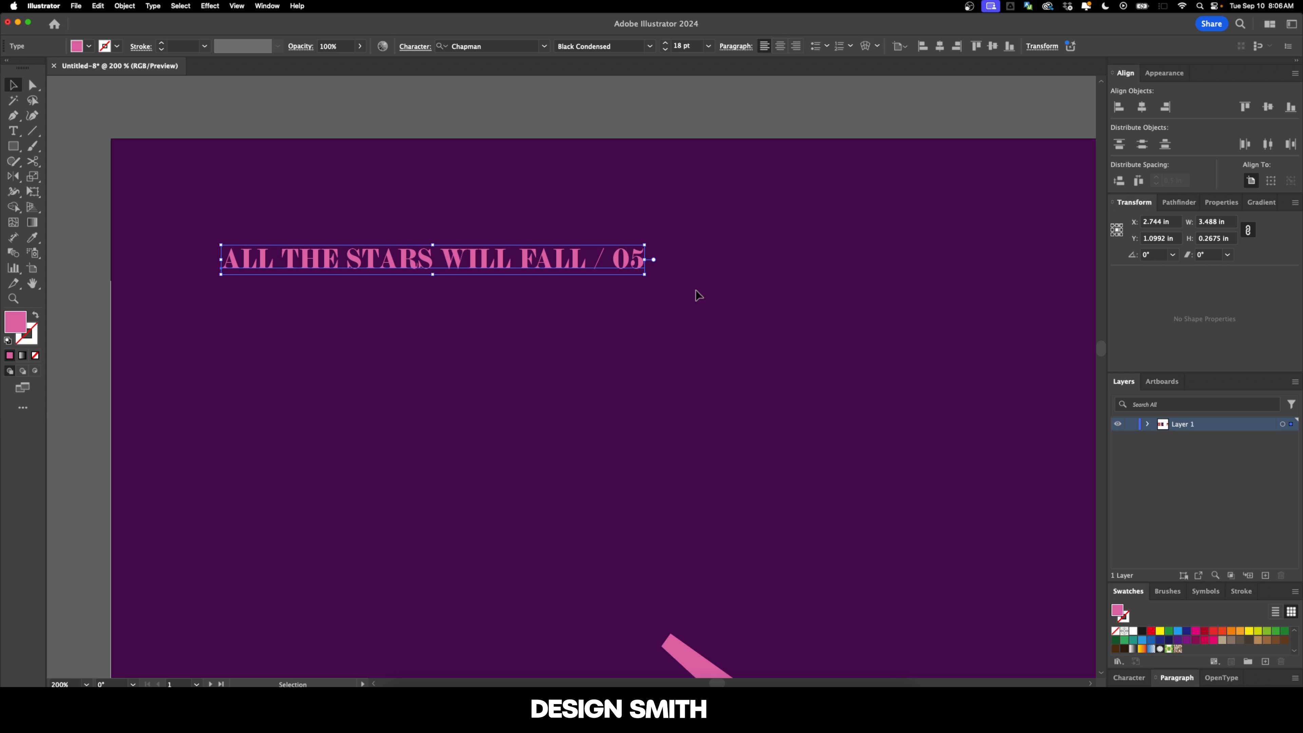
left_click(736, 283)
Step: Duplicate the "ALL THE STARS WILL FALL / 05" line directly below itself and repeat the copy to make eight stacked lines
scroll(690, 310, "right", 2)
scroll(667, 312, "right", 2)
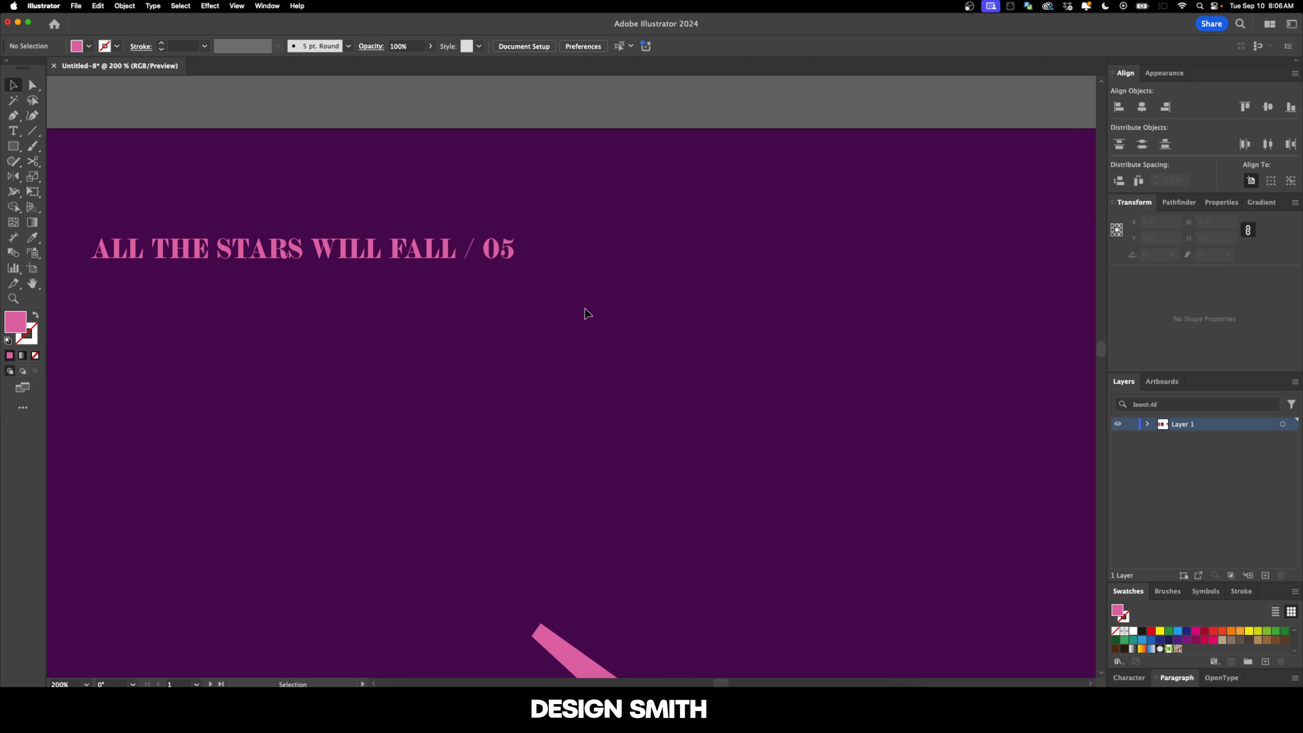
scroll(611, 318, "down", 2)
scroll(559, 323, "right", 2)
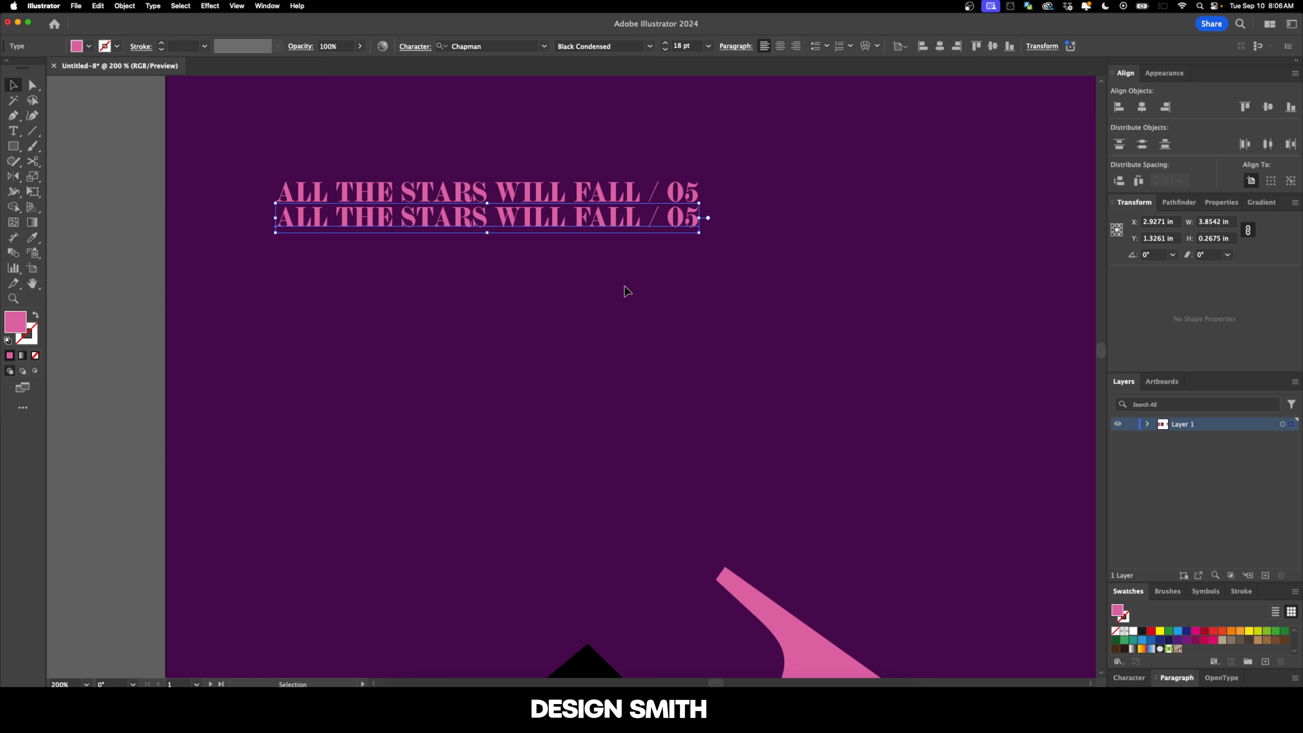
scroll(613, 292, "right", 1)
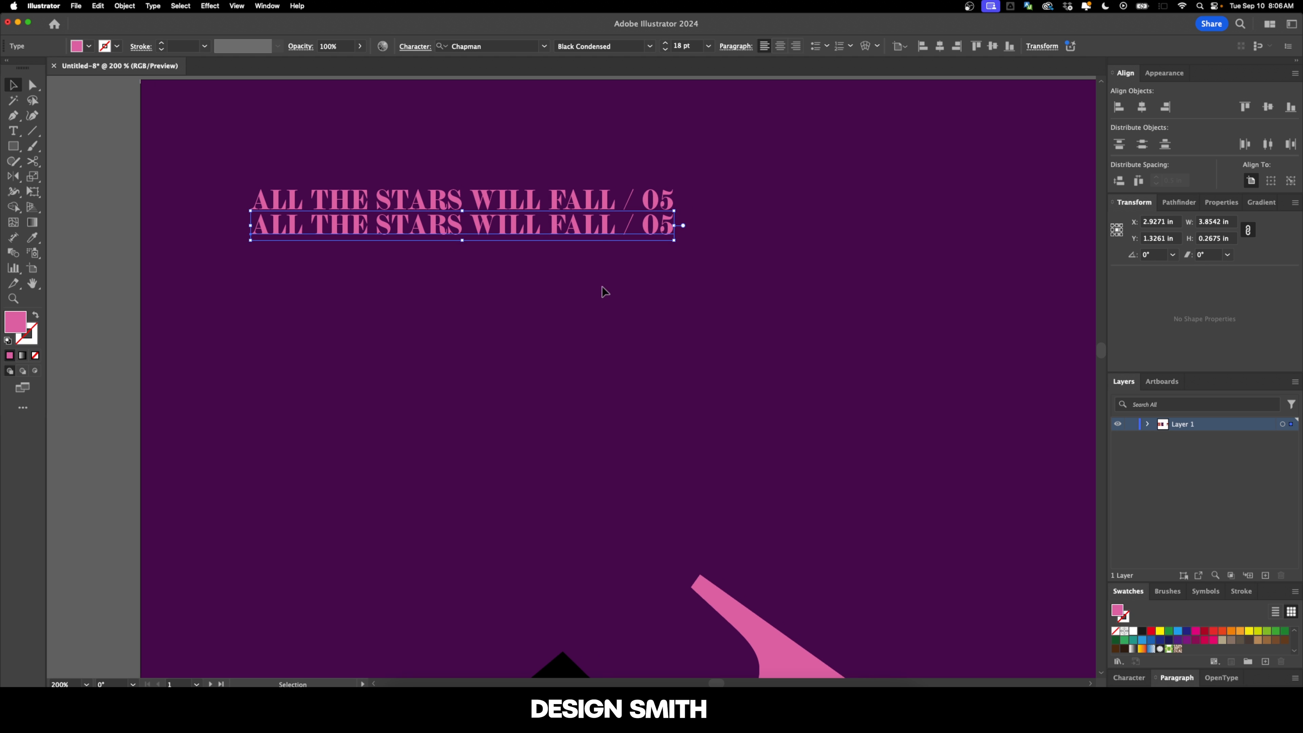
key("super+d")
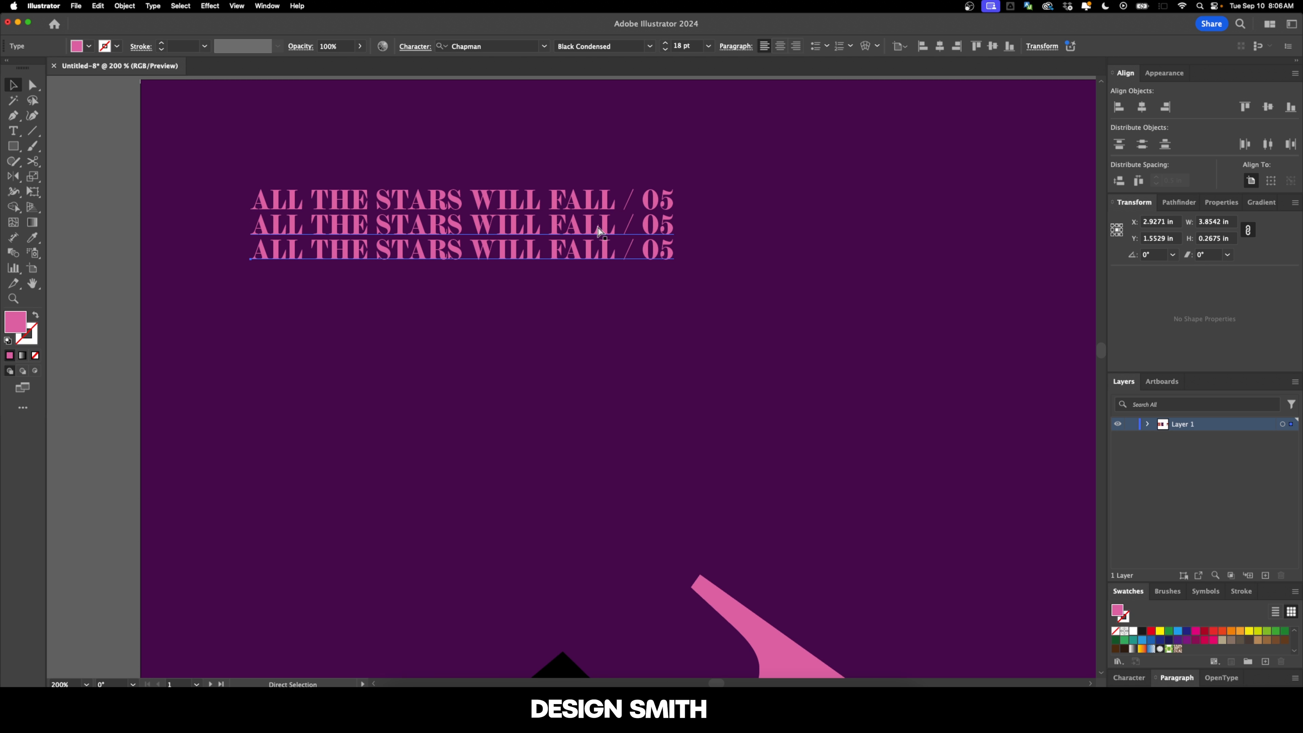
key("super+d")
key("super+d")
key("super+d")
key("super+d")
key("super+d")
Step: Convert the lower seven text lines to outlines and ungroup them into separate letters, leaving out the first line
left_click_drag(760, 448, 212, 213)
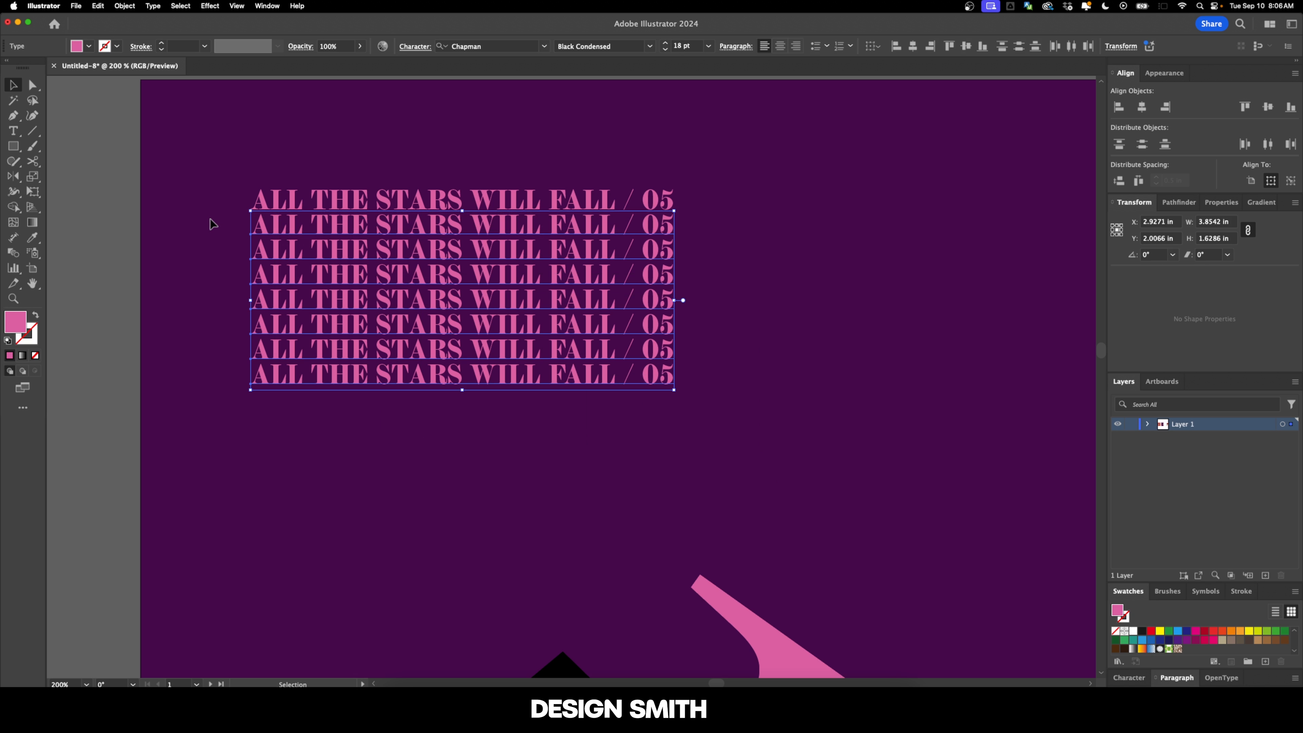
key("shift+super+o")
key("super+8")
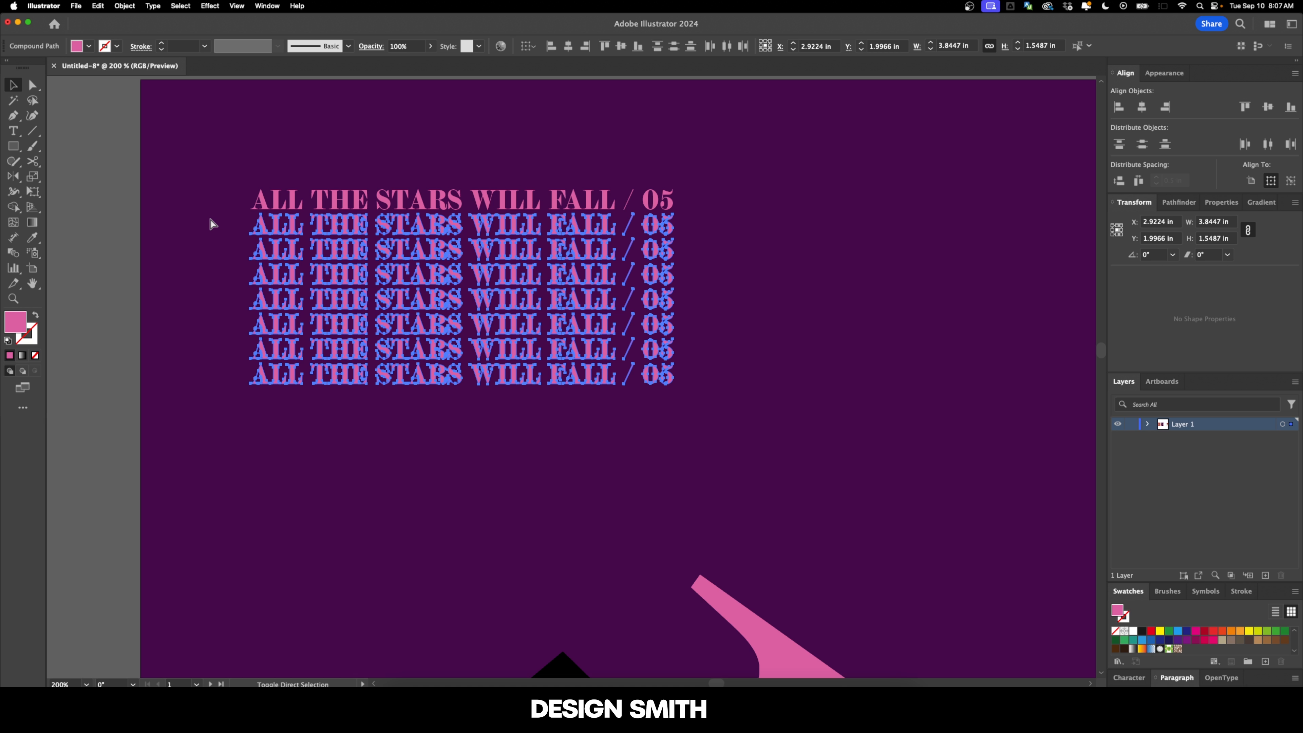
Step: Open Transform Each for the outlined letters of the lower seven lines and set the vertical move to 1 in
left_click_drag(224, 232, 384, 299)
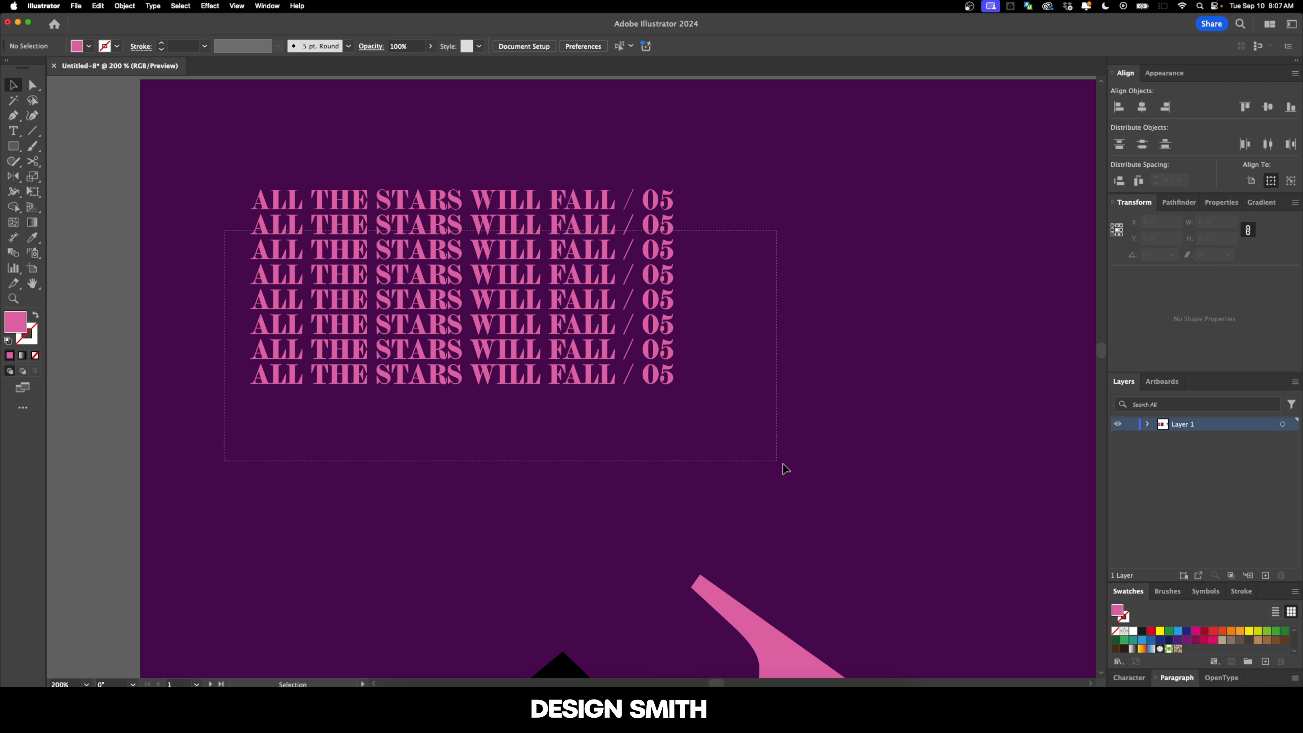
left_click_drag(783, 467, 783, 466)
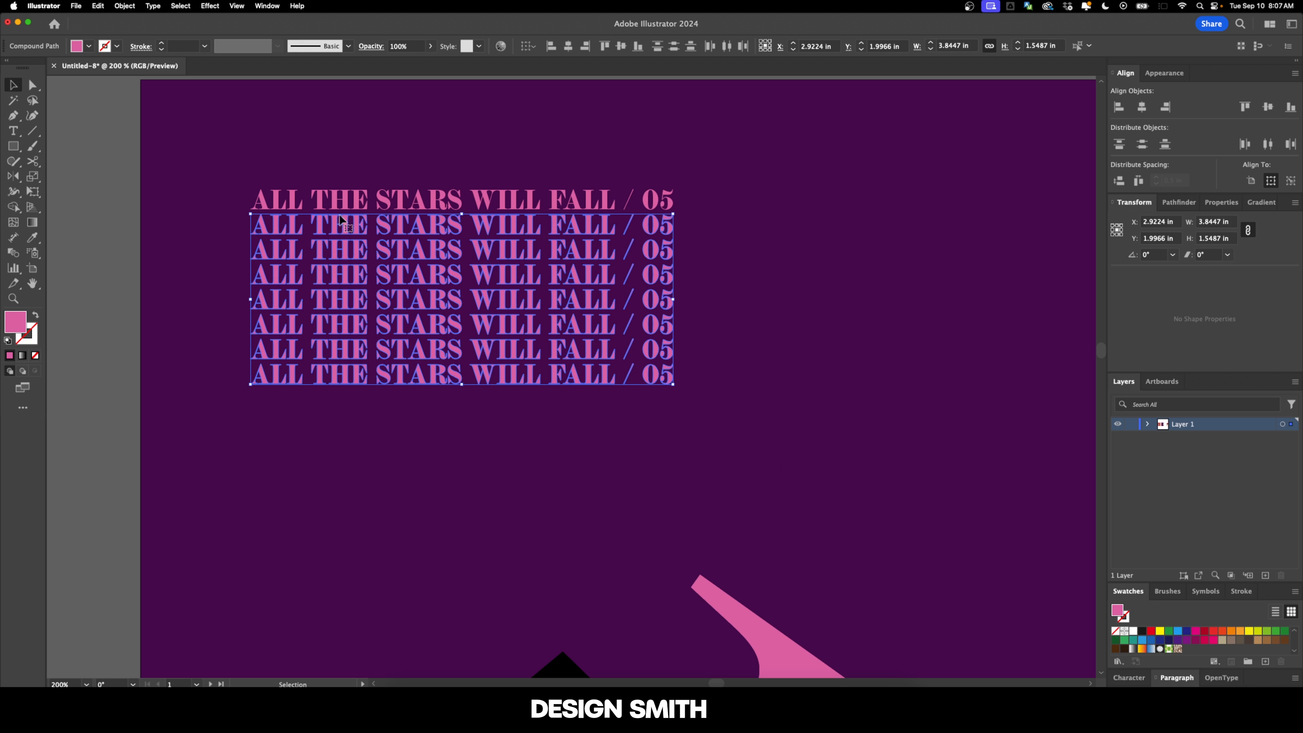
left_click(118, 7)
mouse_move(133, 21)
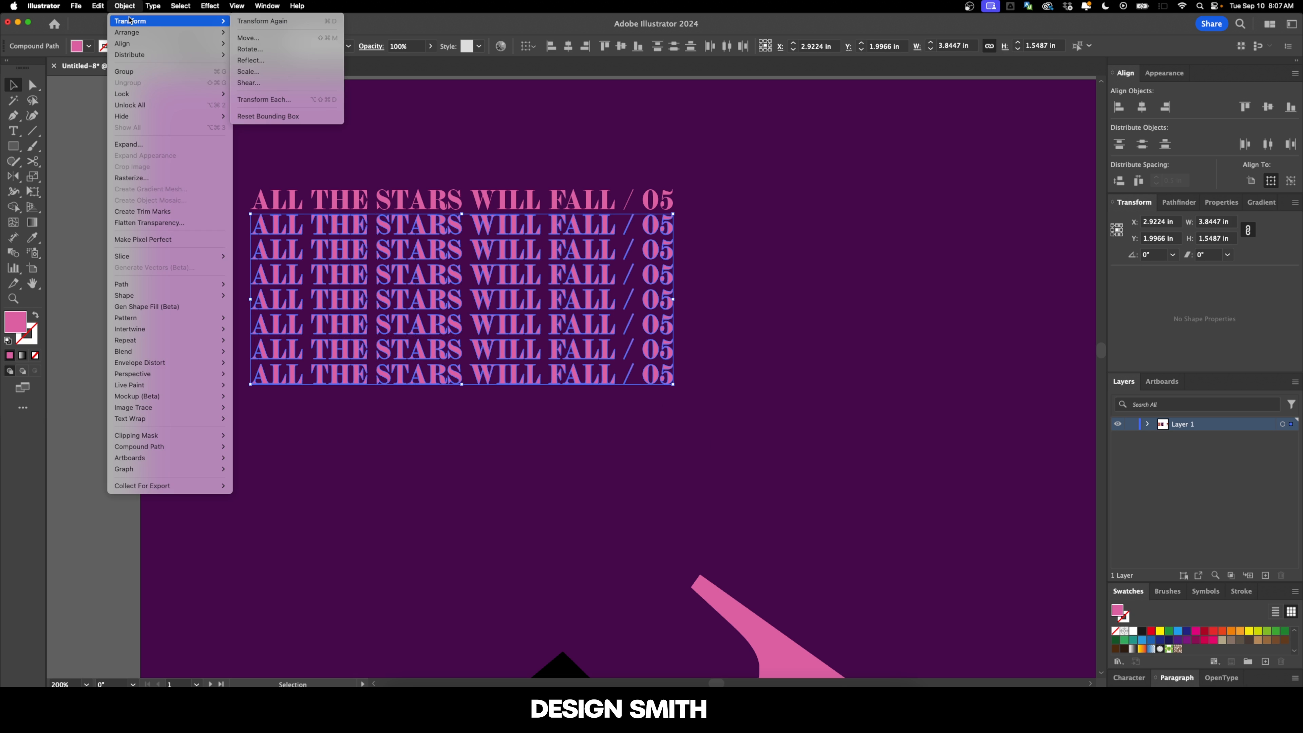
left_click(271, 100)
left_click_drag(828, 152, 928, 129)
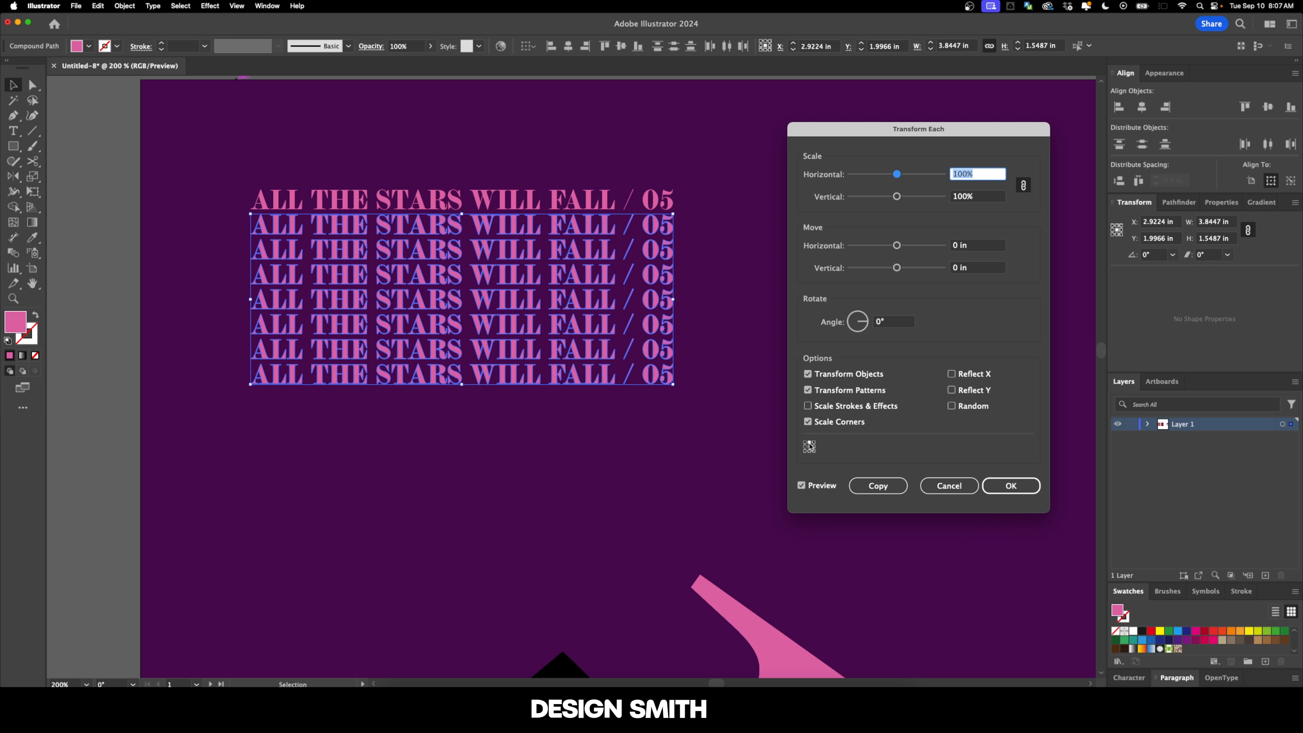
key("Tab")
key("Tab")
key("Tab")
type("1")
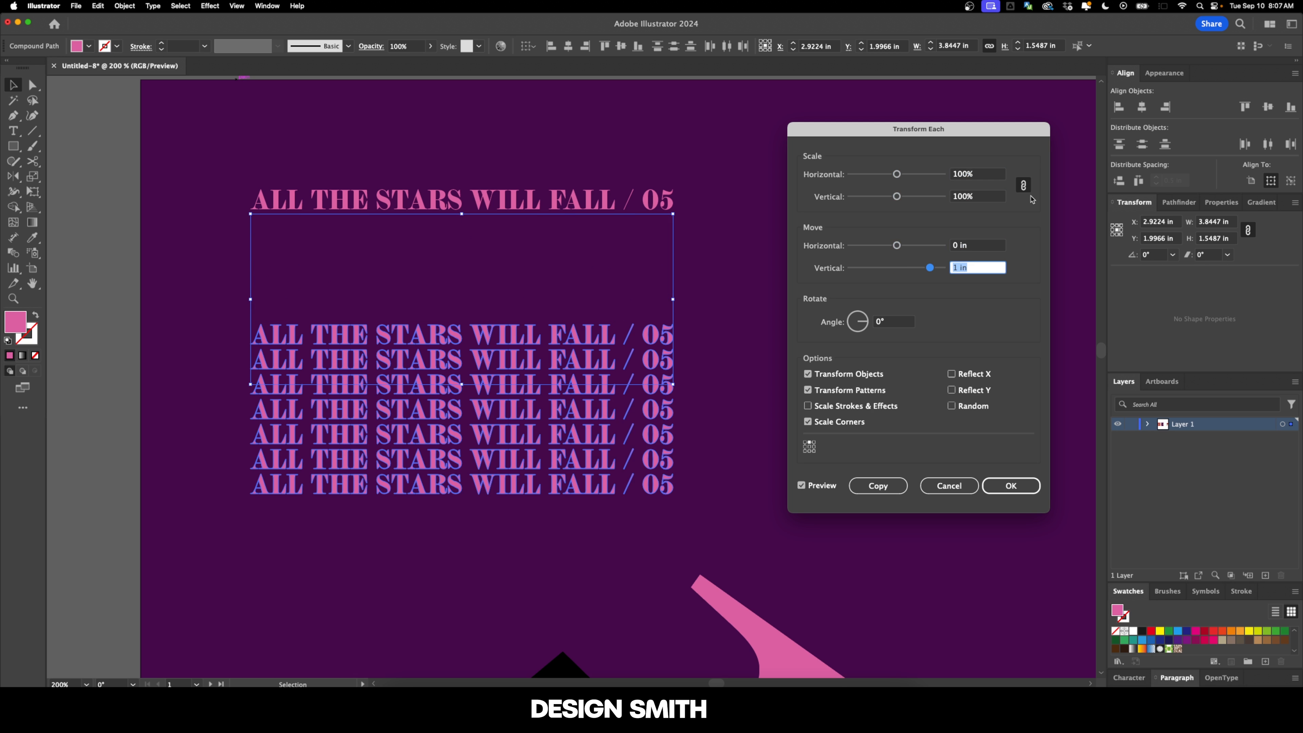
Step: Increase the vertical move to 2 in, set the rotation angle to 10°, and turn on Random in Transform Each
key("Up")
key("Up")
key("Up")
key("Up")
key("Up")
key("Up")
key("Up")
key("Up")
key("Up")
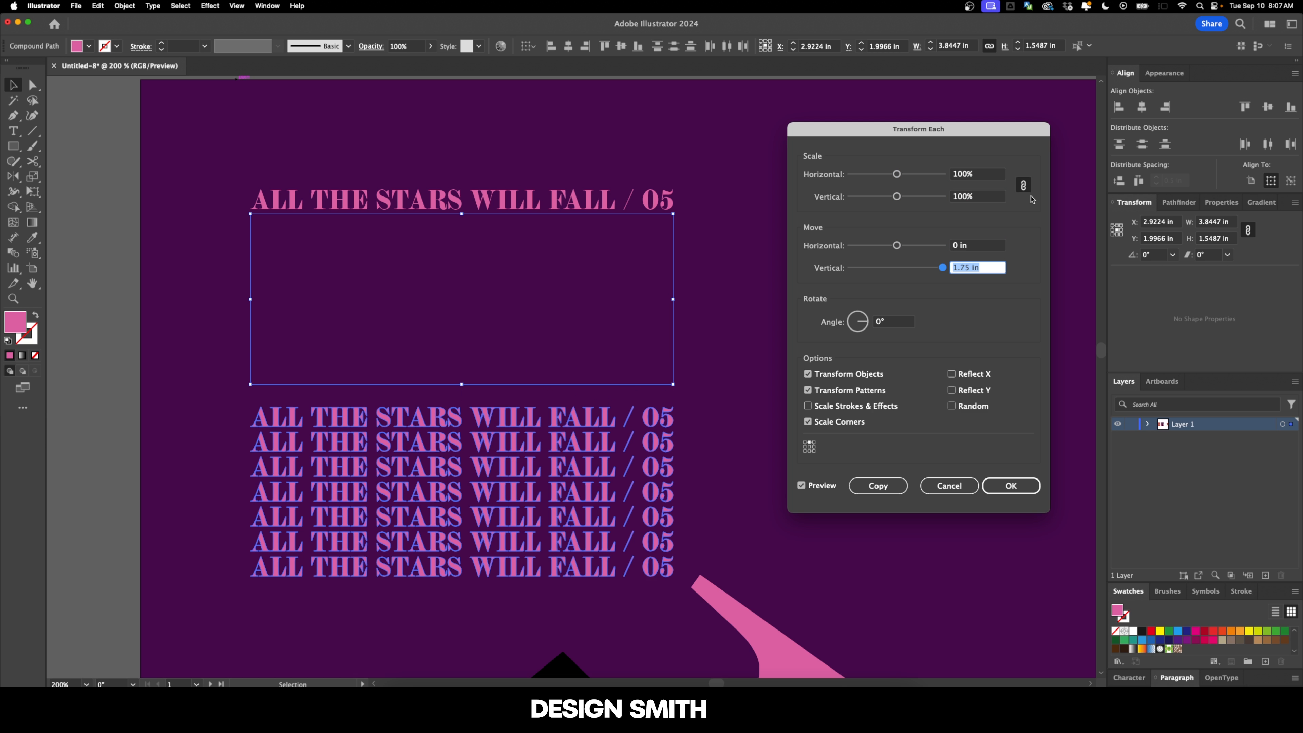
type("2")
key("Tab")
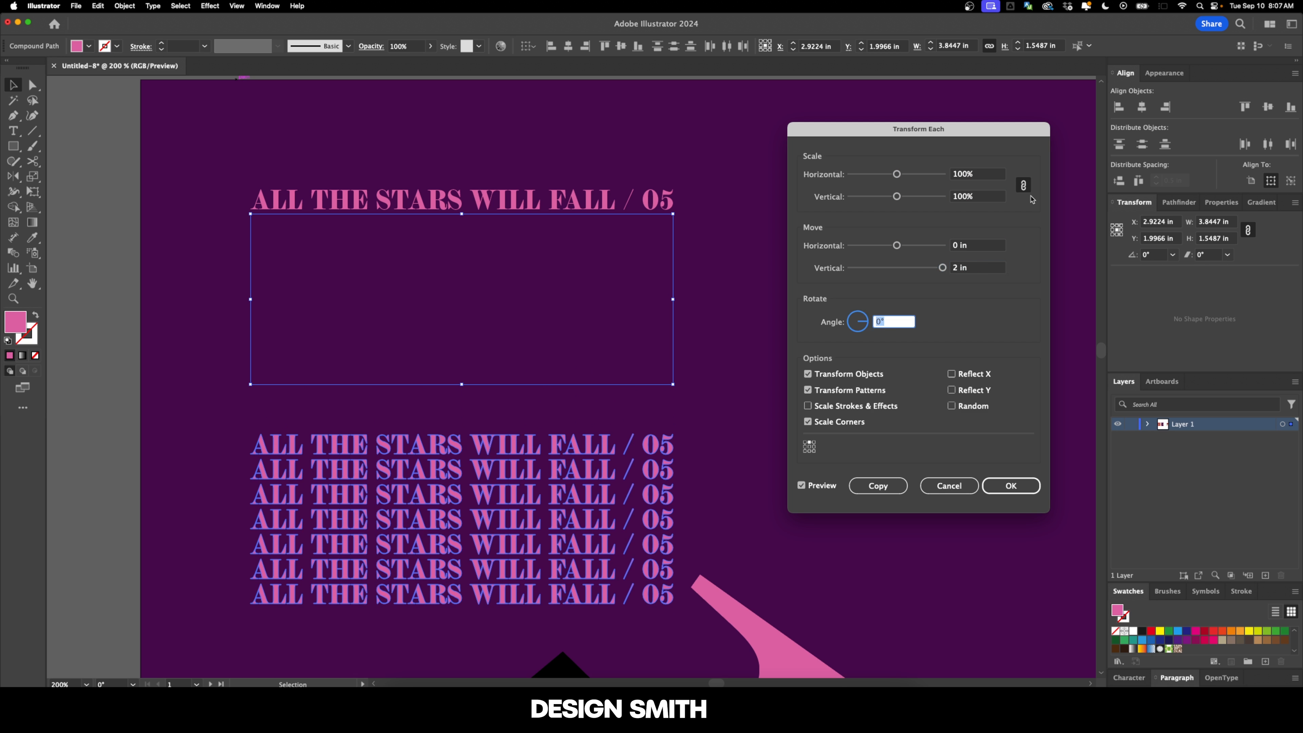
type("10")
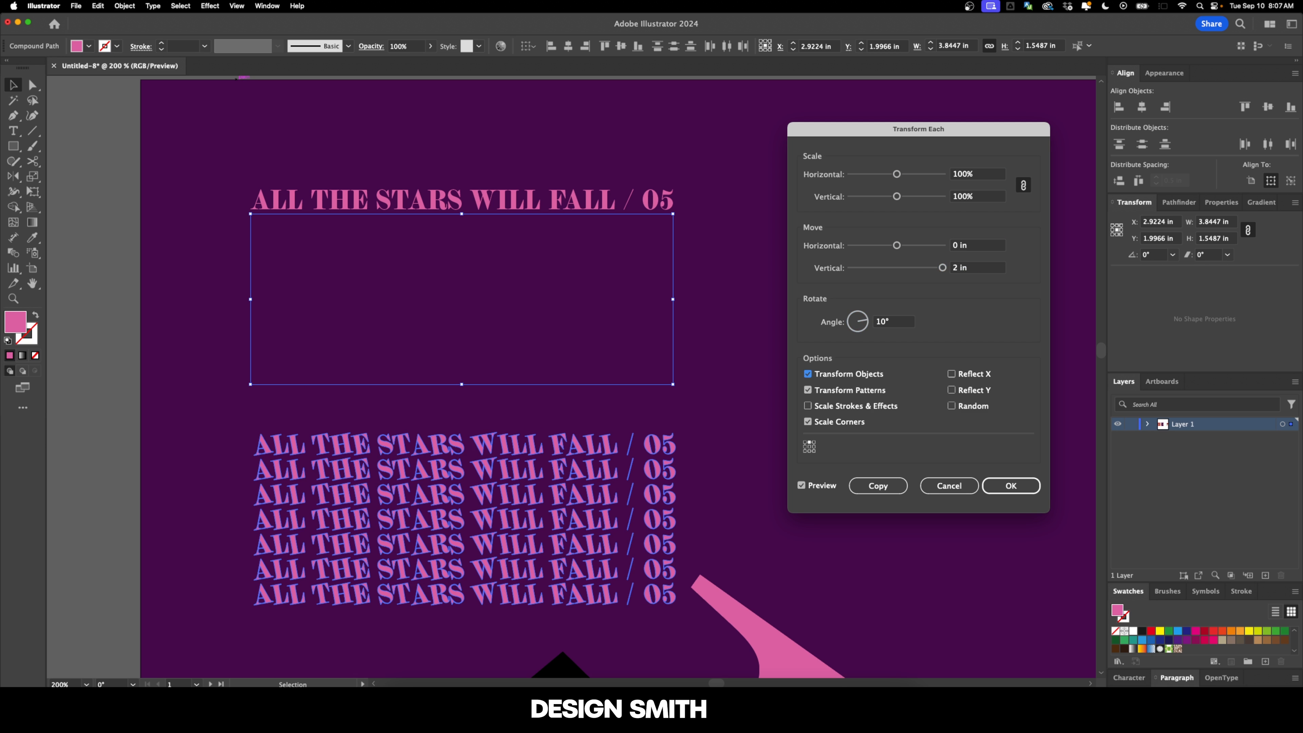
left_click(983, 410)
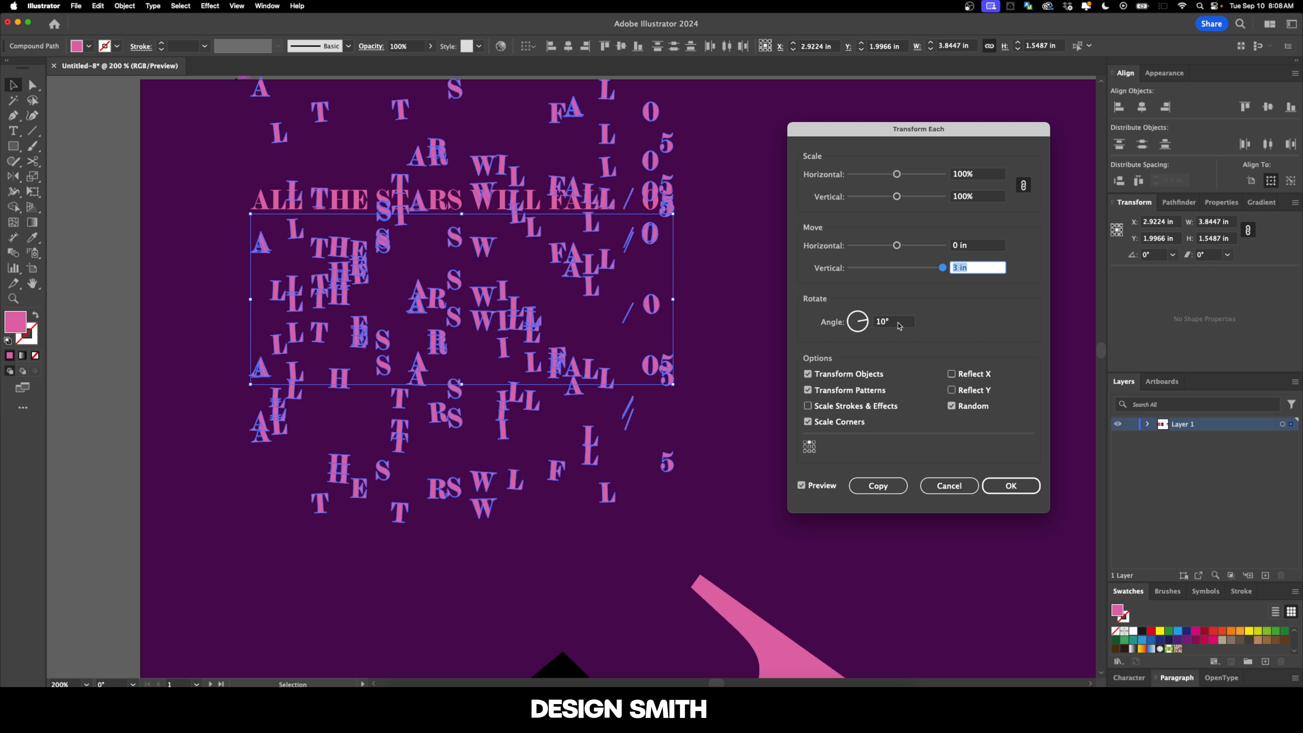
Step: Reduce the random vertical move to 1.5 in and apply Transform Each to scatter the letters
key("Down")
key("Down")
key("Down")
key("Down")
key("Down")
key("Down")
key("Down")
key("Down")
key("Down")
key("Down")
key("Down")
key("Down")
key("Down")
key("Down")
key("Down")
key("Down")
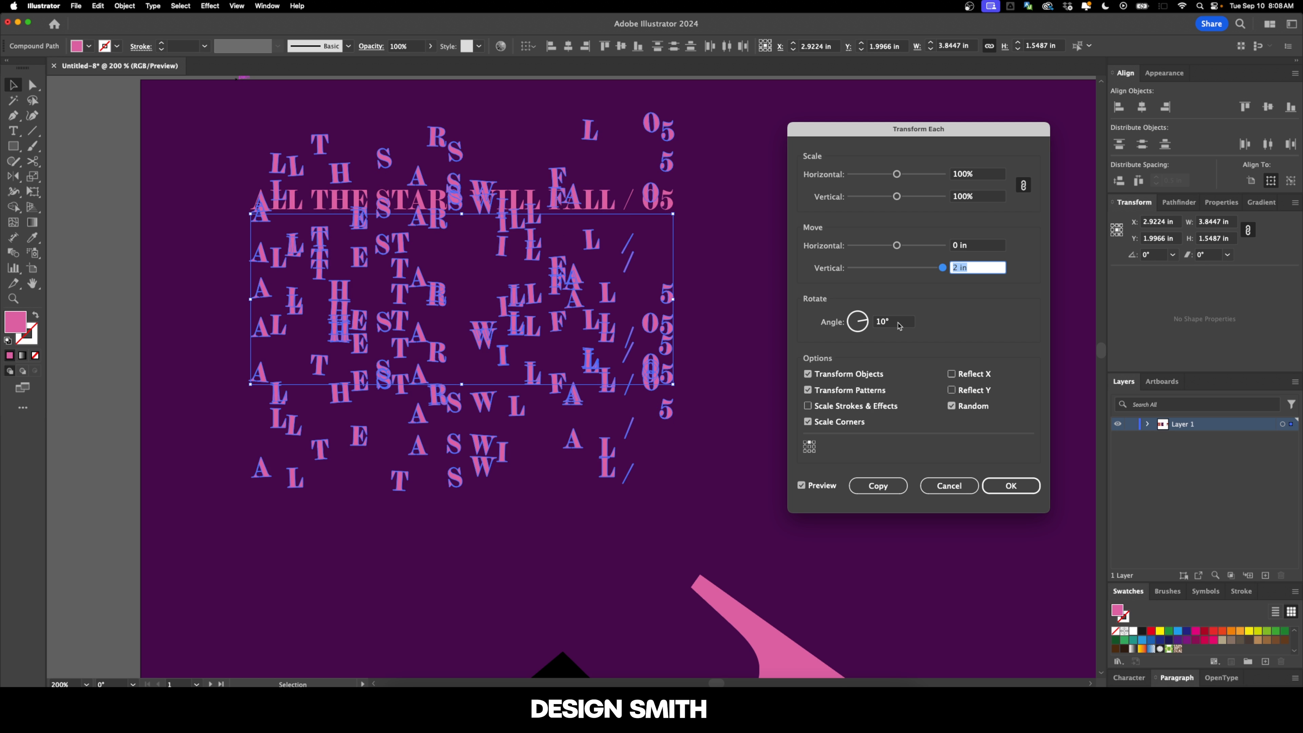
key("Down")
key("Down")
key("Down")
key("Down")
key("Down")
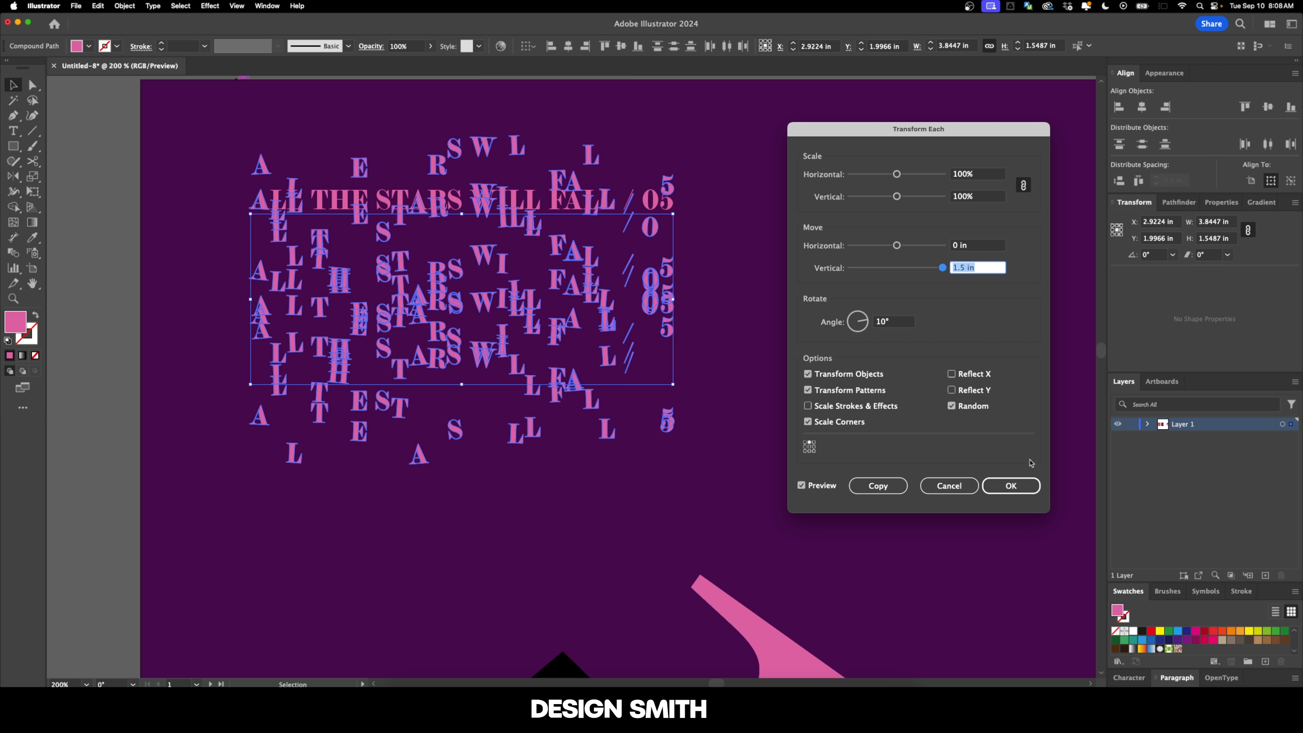
left_click(1010, 485)
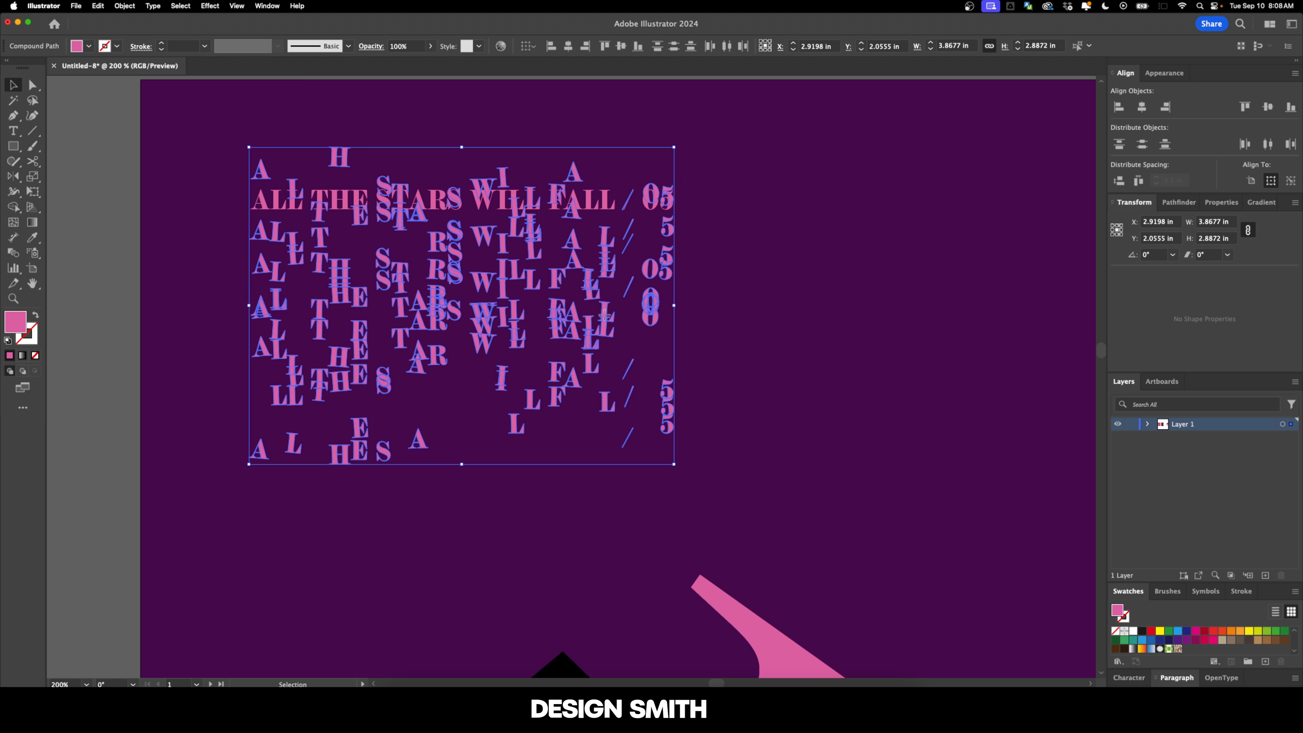
Step: Move the scattered letters down so they sit beneath the intact "ALL THE STARS WILL FALL / 05" line
left_click_drag(604, 316, 607, 398)
left_click(831, 388)
key("super+minus")
left_click_drag(831, 387, 713, 327)
scroll(736, 332, "down", 2)
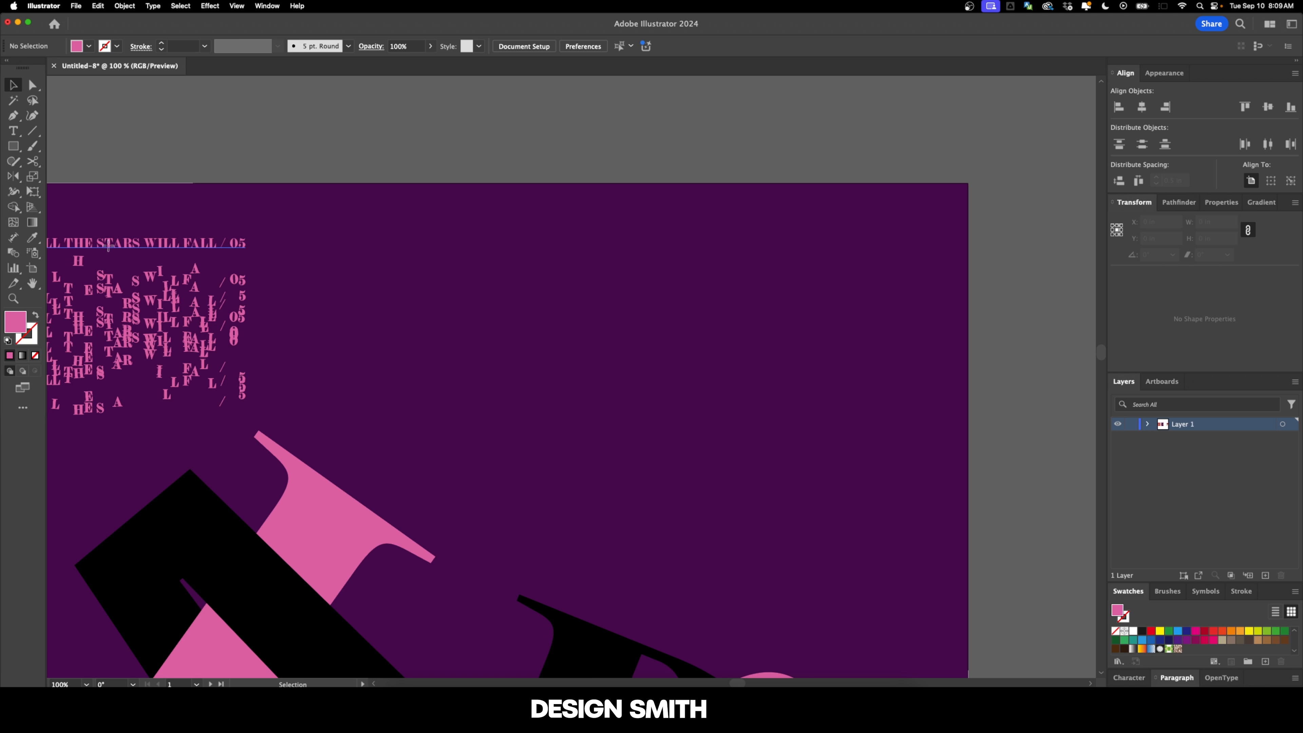
Step: Duplicate the intact text line toward the upper-right corner, right-align its text, and place it 1 in inside the artboard's right edge
left_click_drag(106, 243, 576, 253)
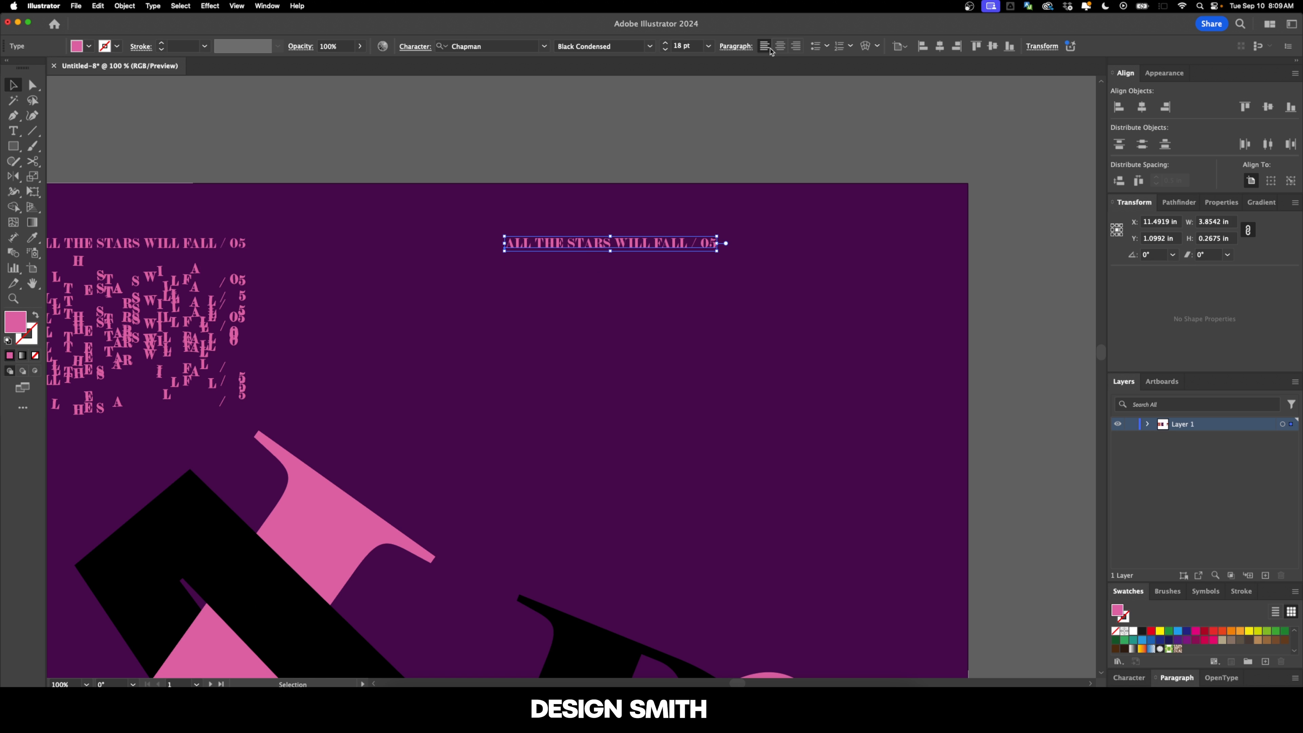
left_click(796, 45)
left_click(956, 45)
key("Return")
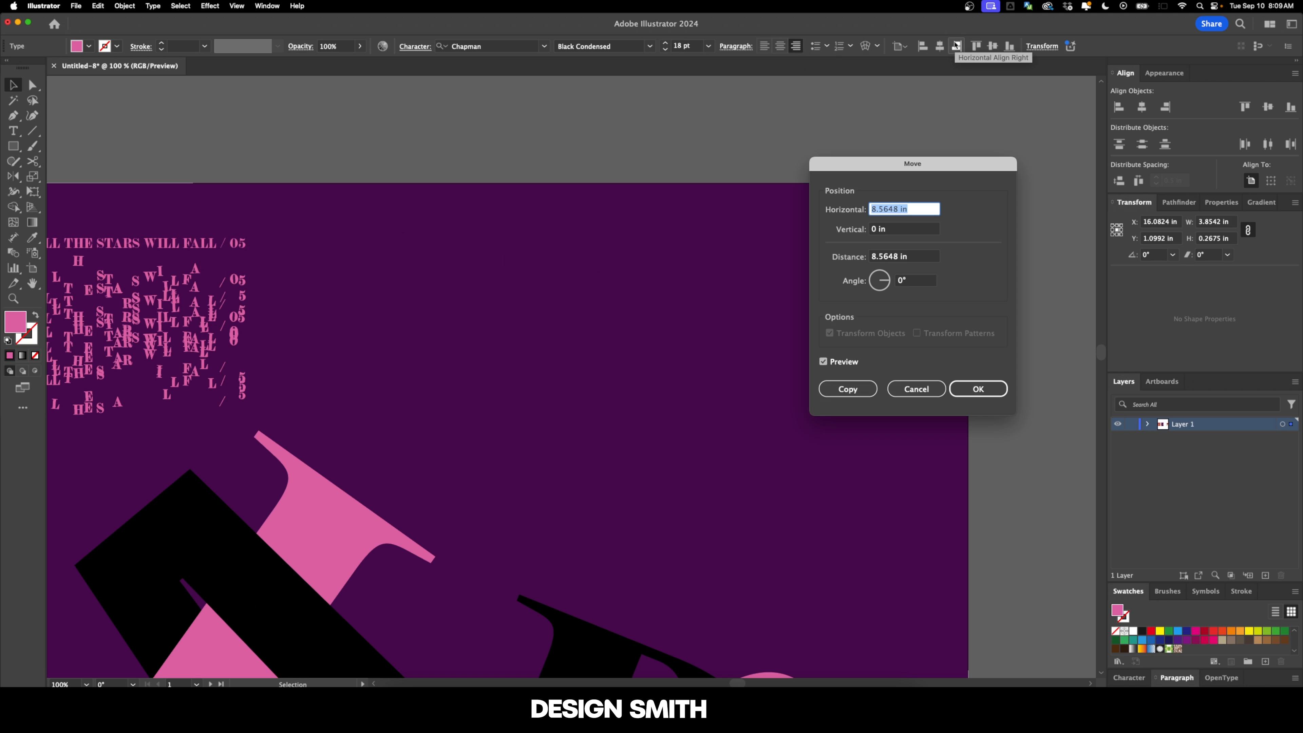
type("-1")
key("Tab")
key("Return")
Step: Replace the duplicated line's text with "ASTROBRITE" and "August 14, 2012" on a second line
scroll(864, 236, "up", 1)
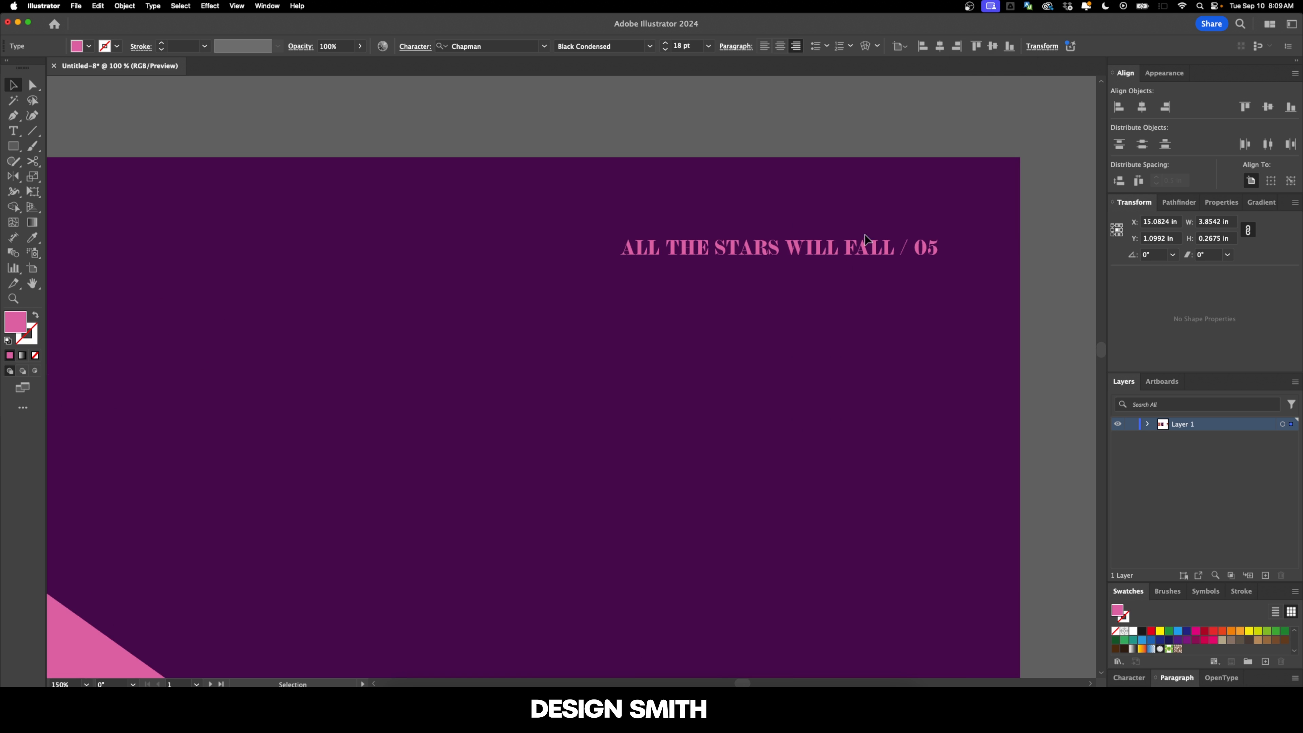
double_click(852, 247)
key("super+a")
type("ASTROBRITE")
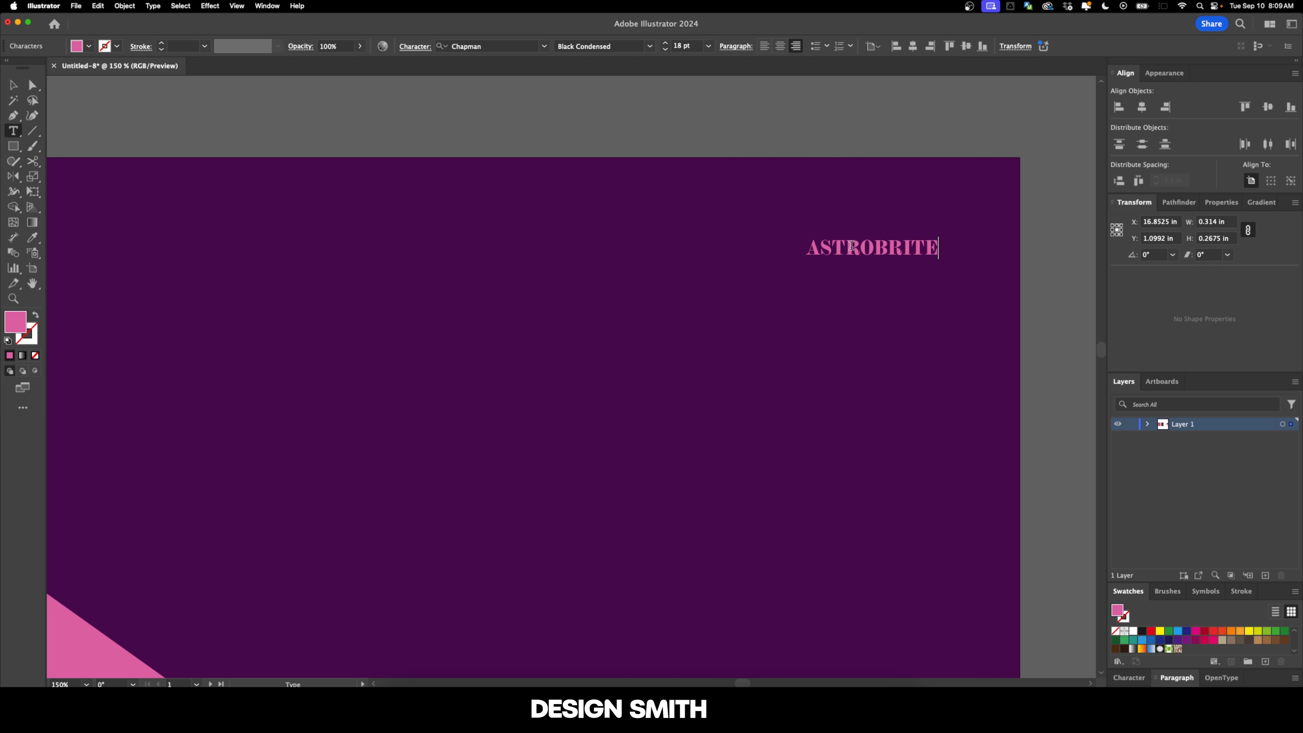
key("Return")
type("August 14, 2012")
key("Escape")
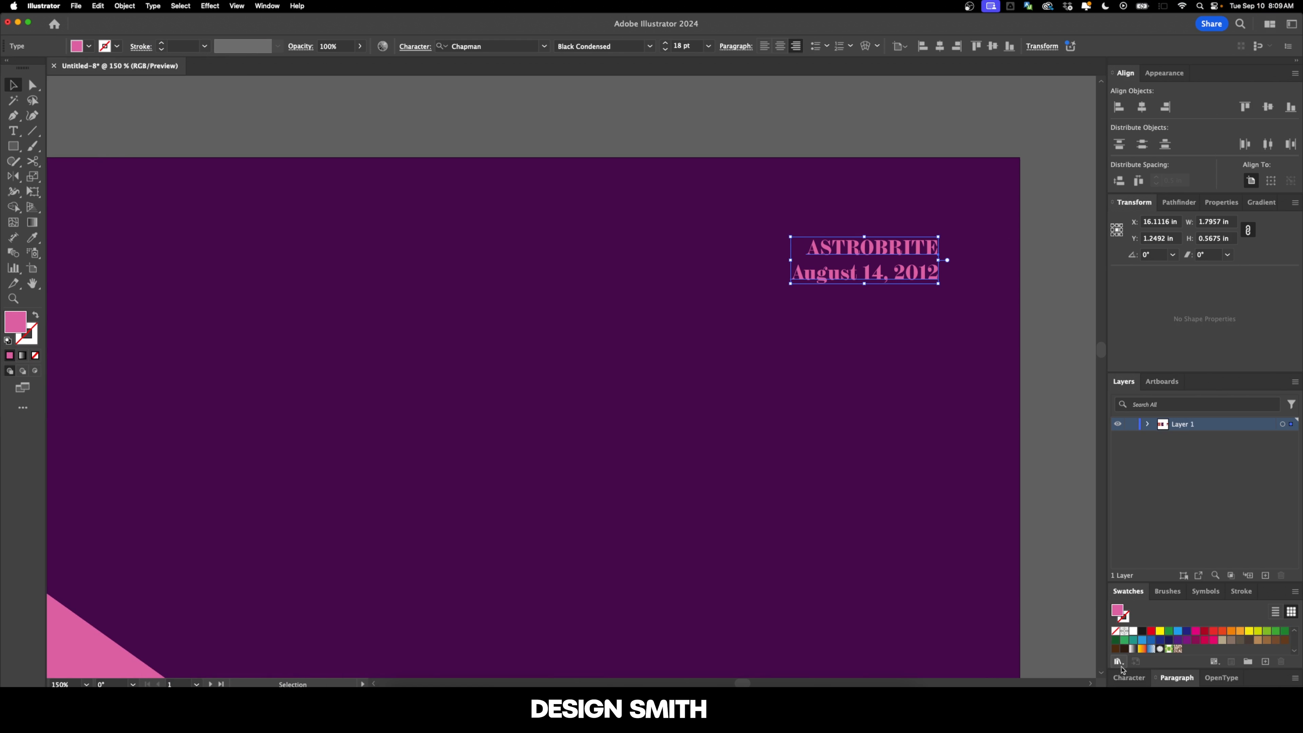
Step: Apply All Caps to the ASTROBRITE date text block and deselect it
left_click(1128, 678)
left_click(1119, 550)
left_click(896, 408)
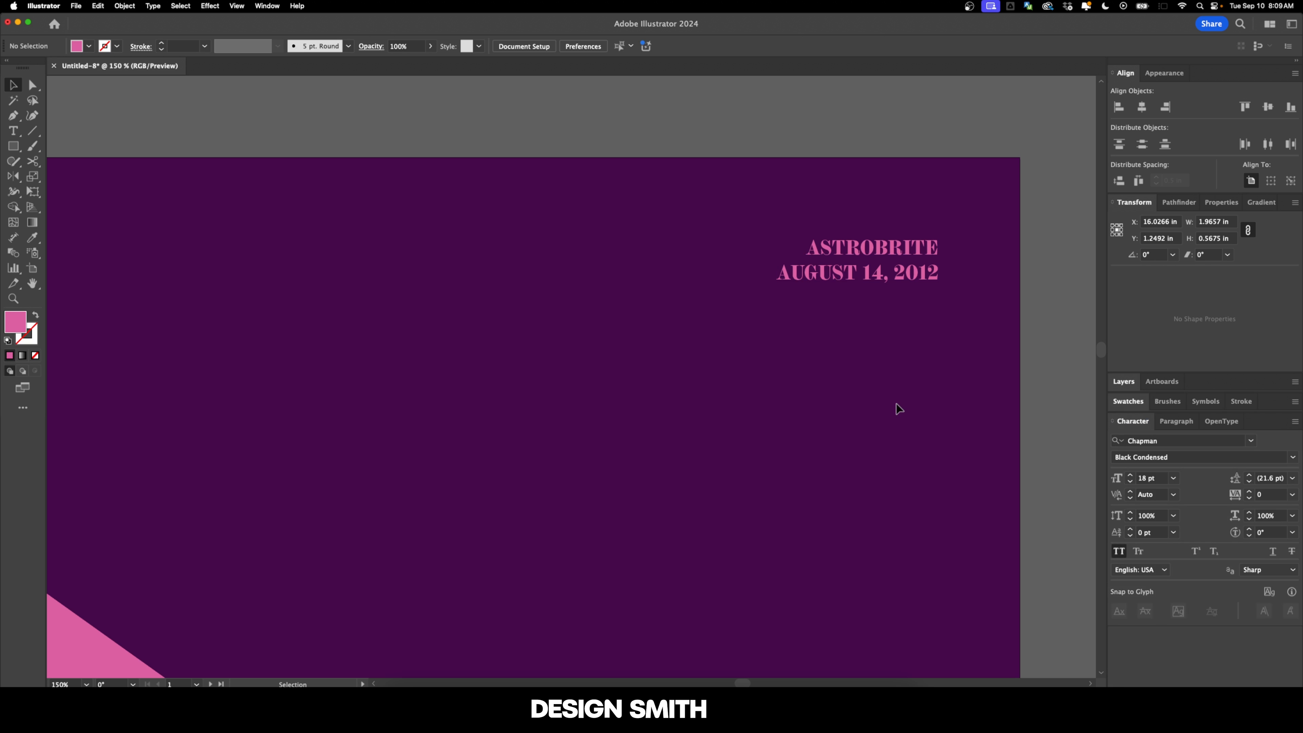